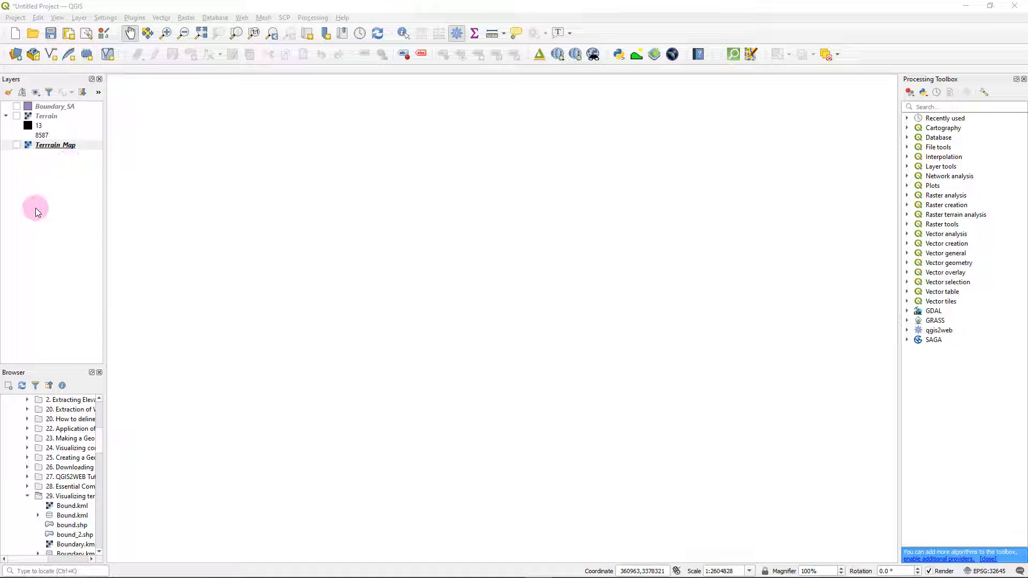
- Show the Terrrain_Map layer and inspect its satellite imagery up close
click(57, 147)
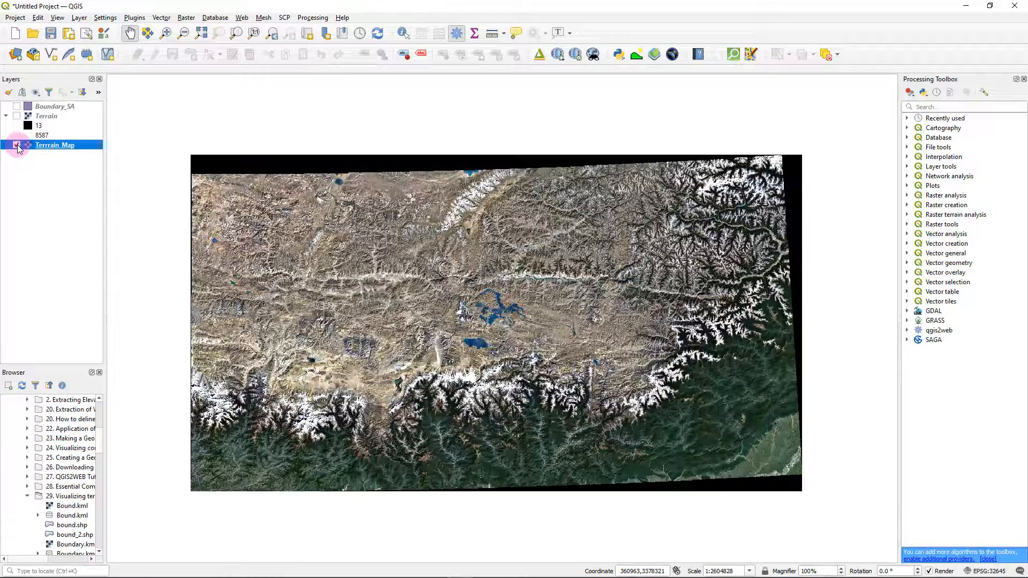
scroll(529, 423, up, 1)
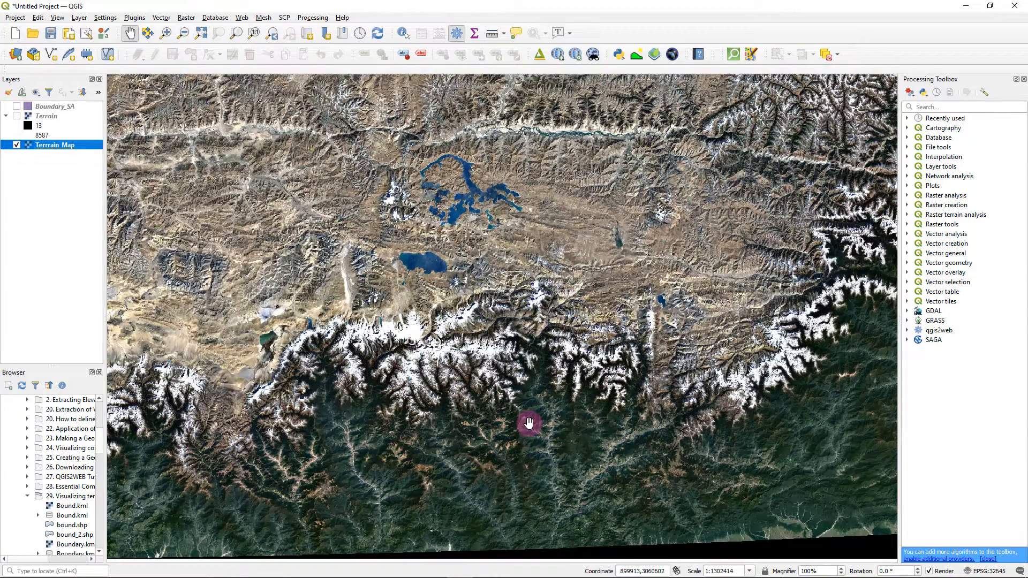
scroll(530, 423, up, 1)
scroll(529, 423, down, 2)
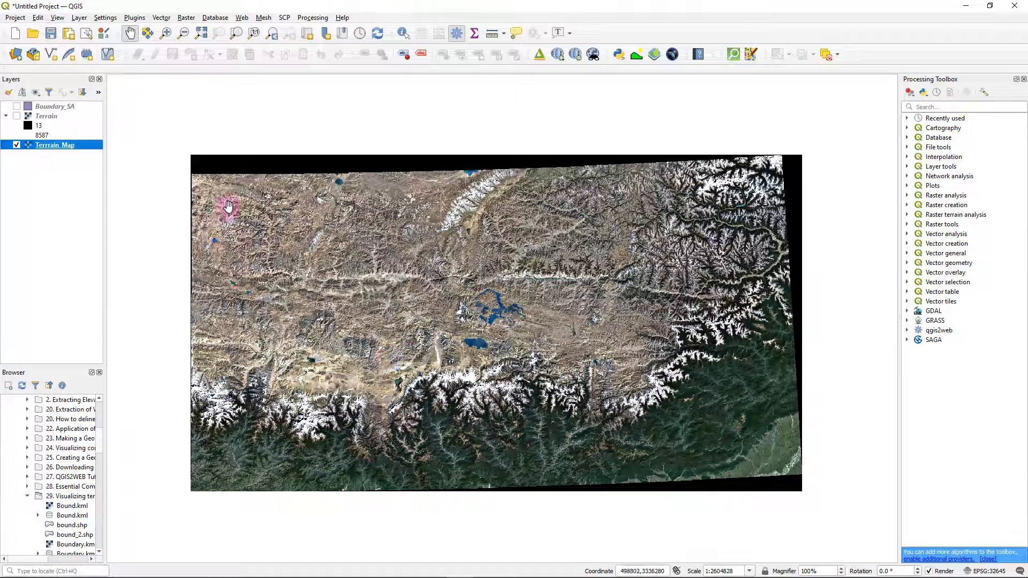
- Show the Terrain and Boundary_SA layers, and hide Terrain again so the boundary lies over the satellite imagery
click(16, 115)
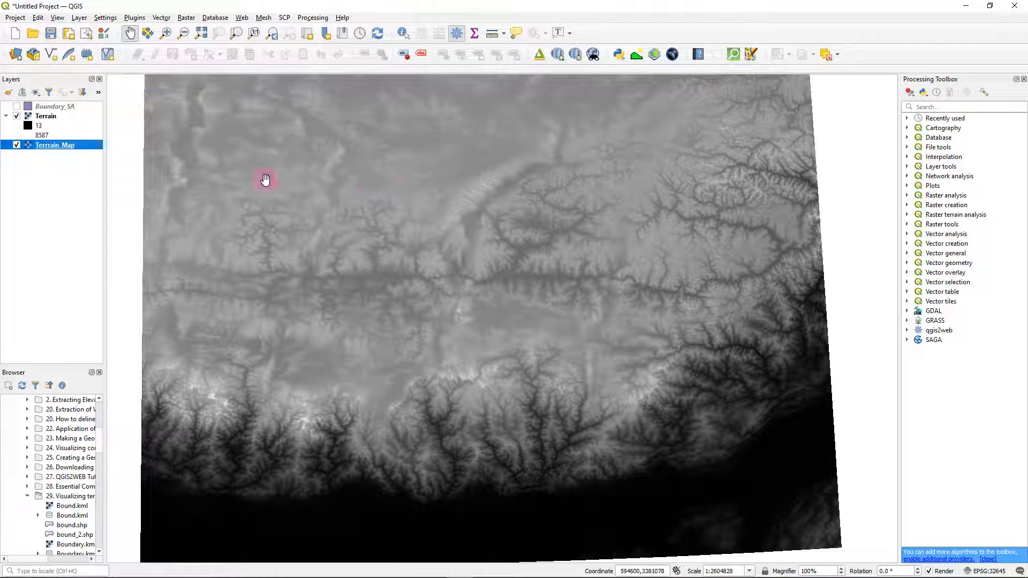
click(17, 106)
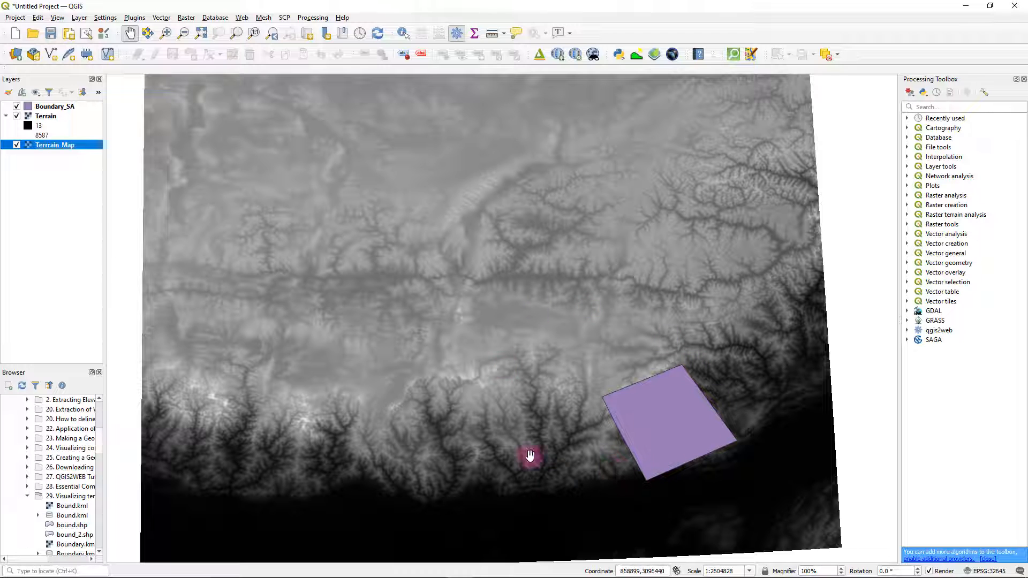
click(16, 115)
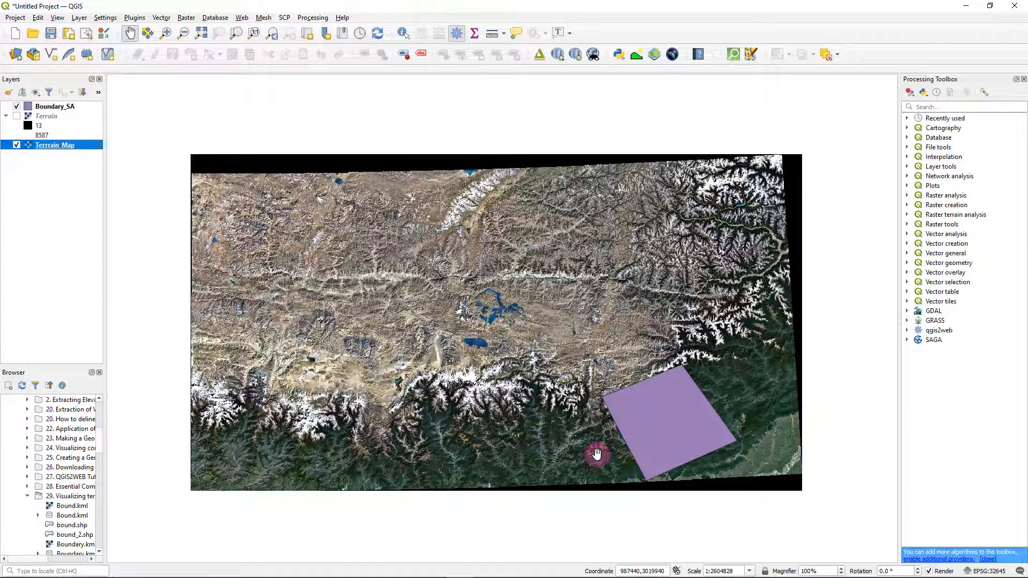
- Search all plugins for qgis2three and view the Qgis2threejs plugin's description
click(244, 18)
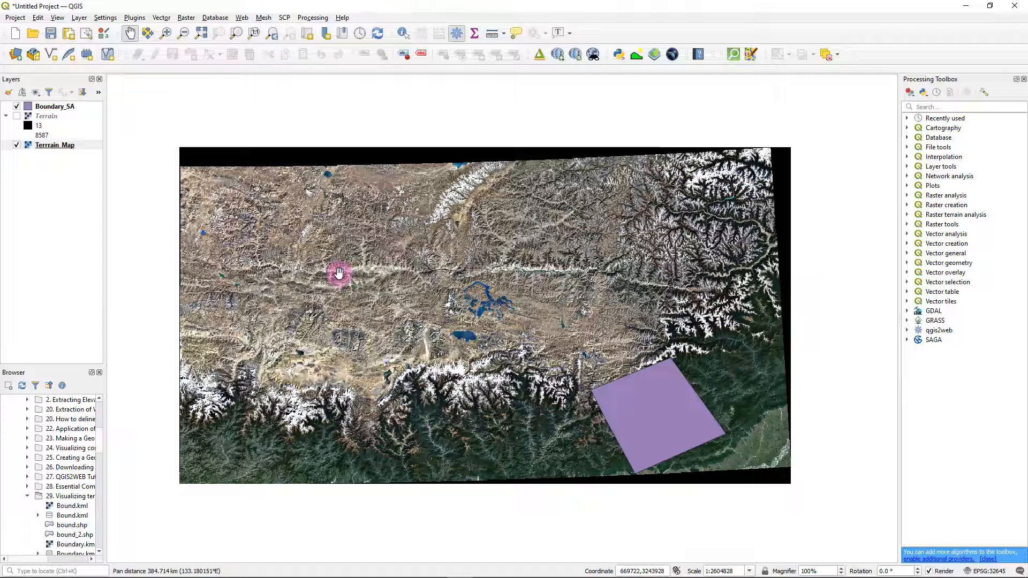
drag(553, 289, 569, 287)
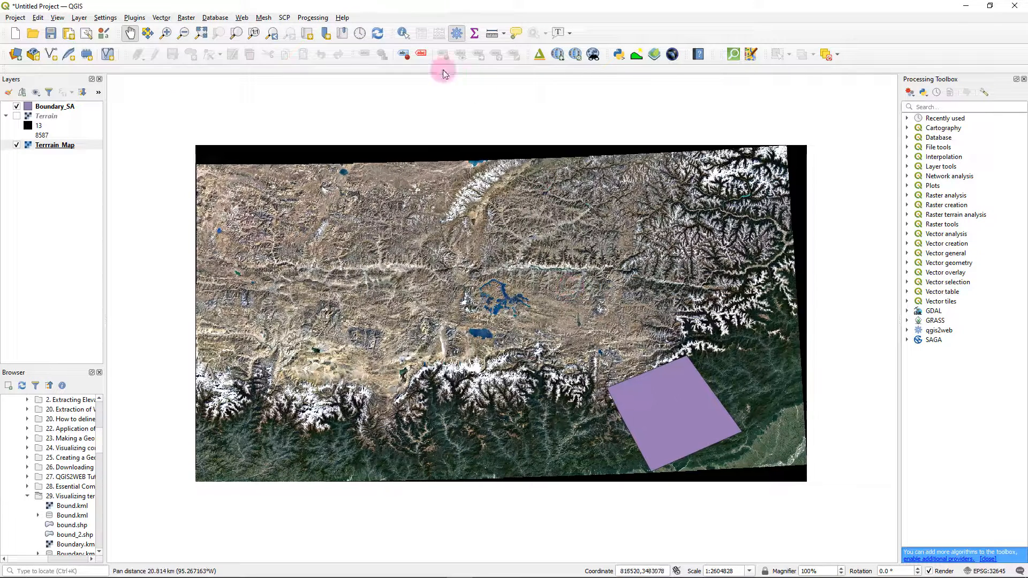
click(140, 19)
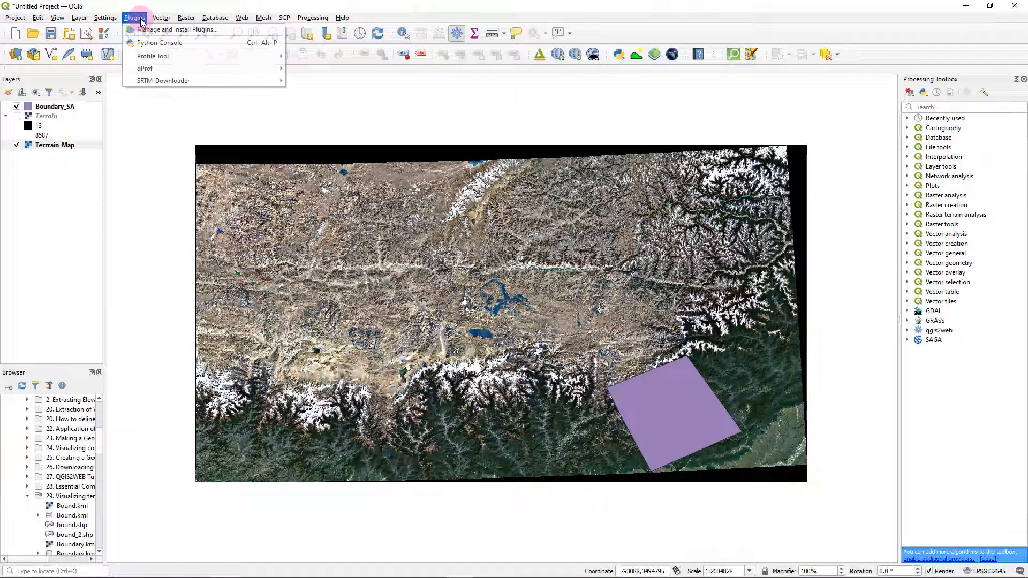
click(158, 34)
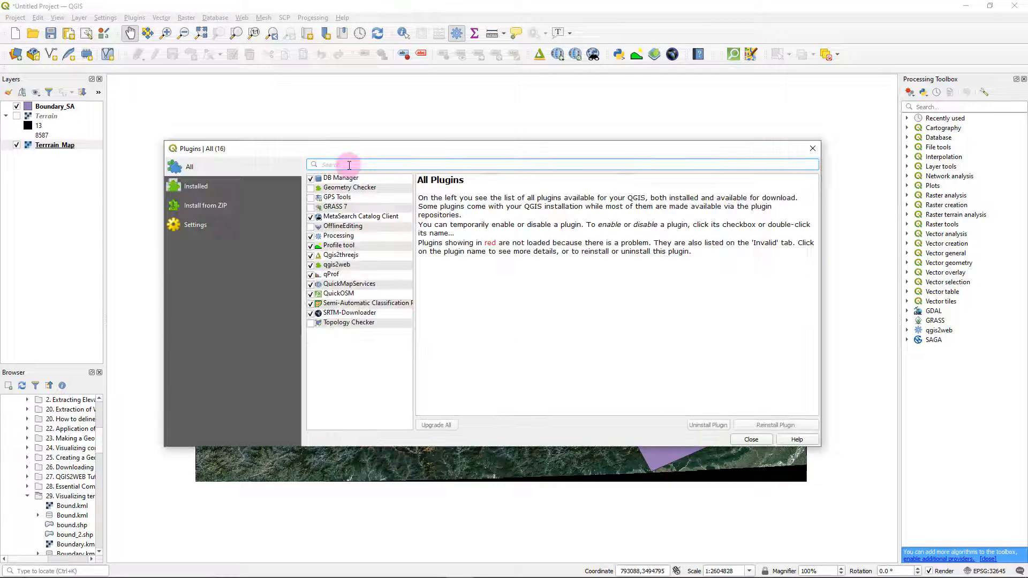
text(qgis2)
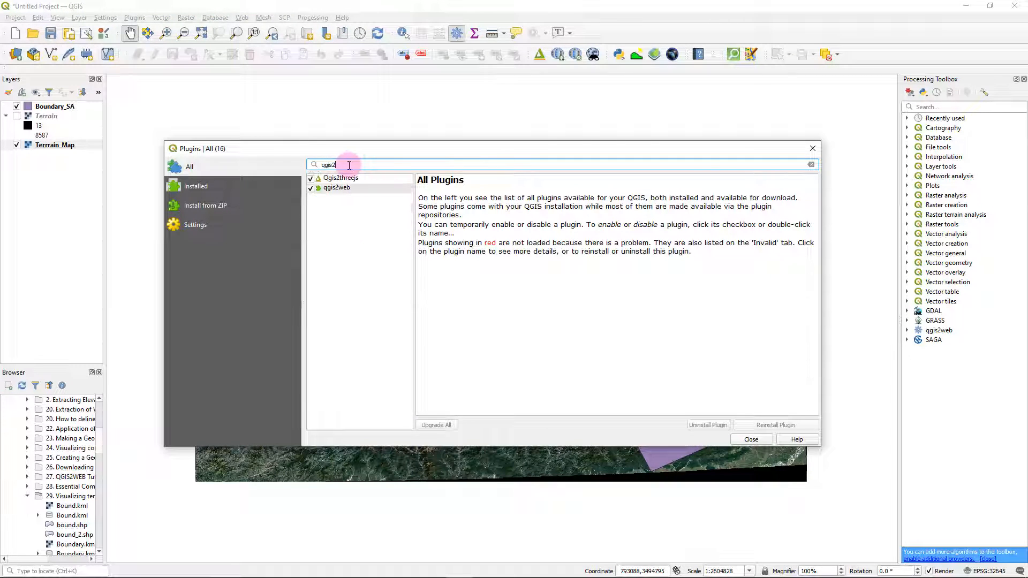
text(three)
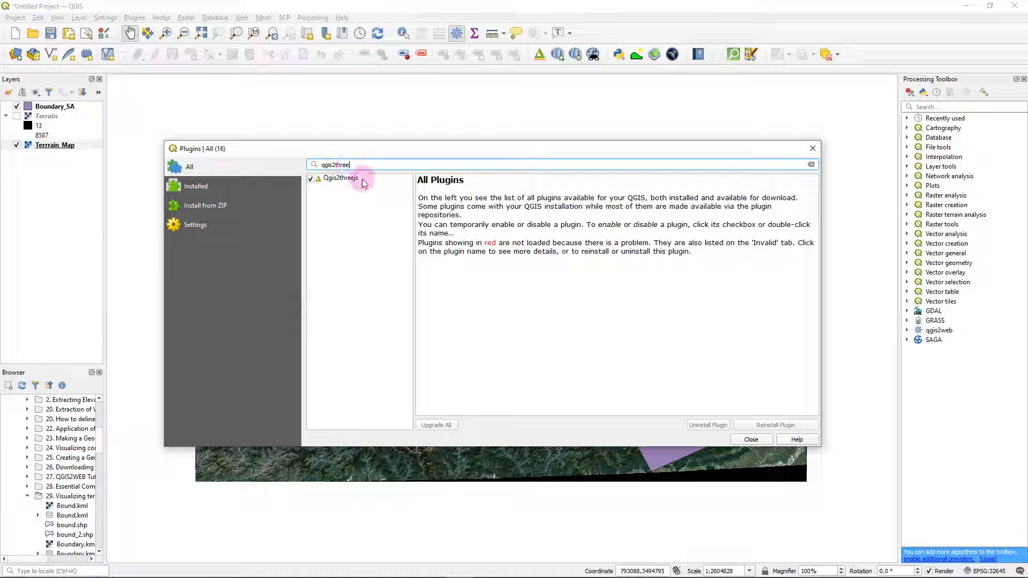
click(343, 179)
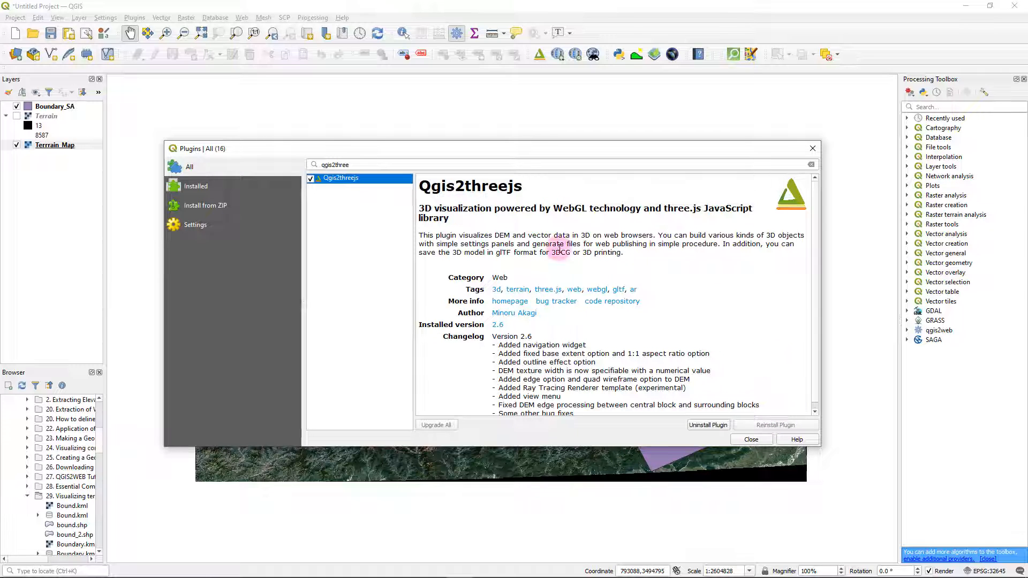
click(753, 441)
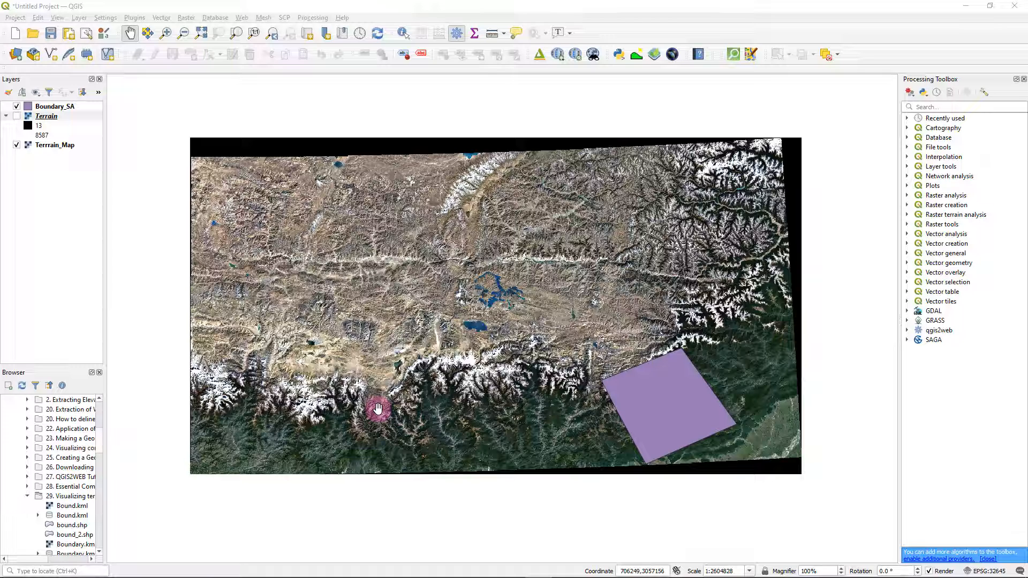
- Examine the coordinate reference system and unit in the Terrain layer's properties
click(54, 116)
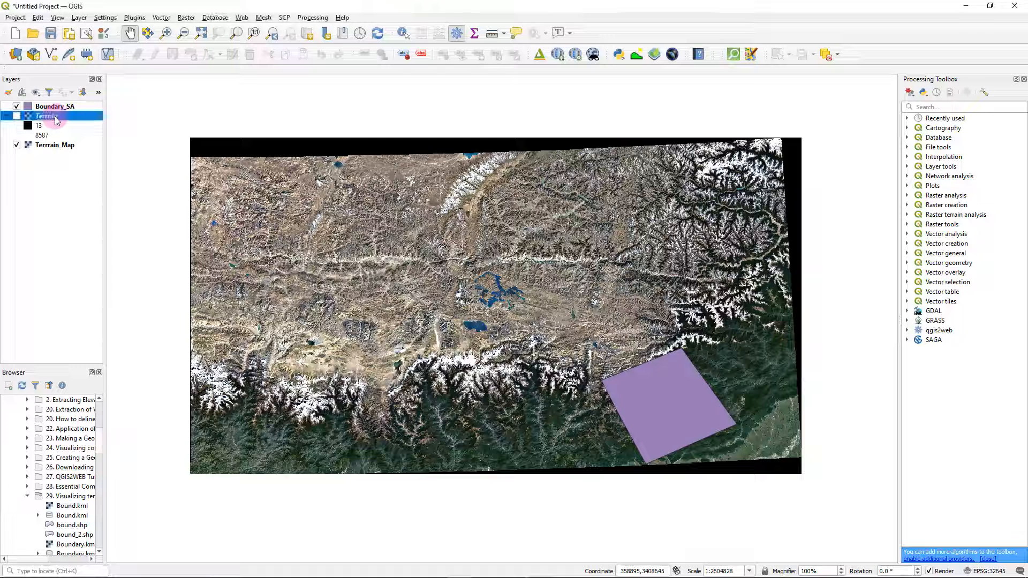
right_click(56, 119)
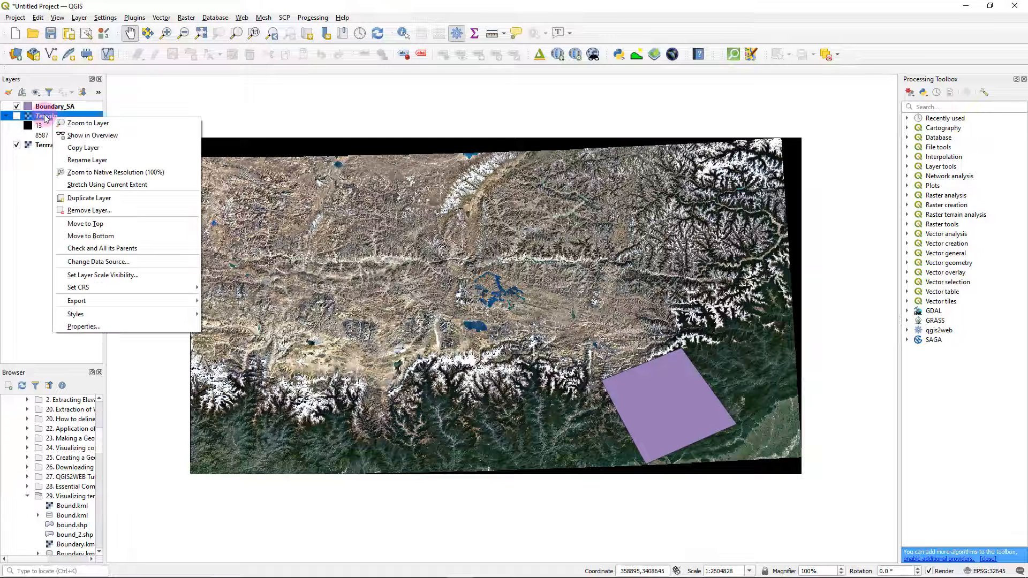
click(83, 327)
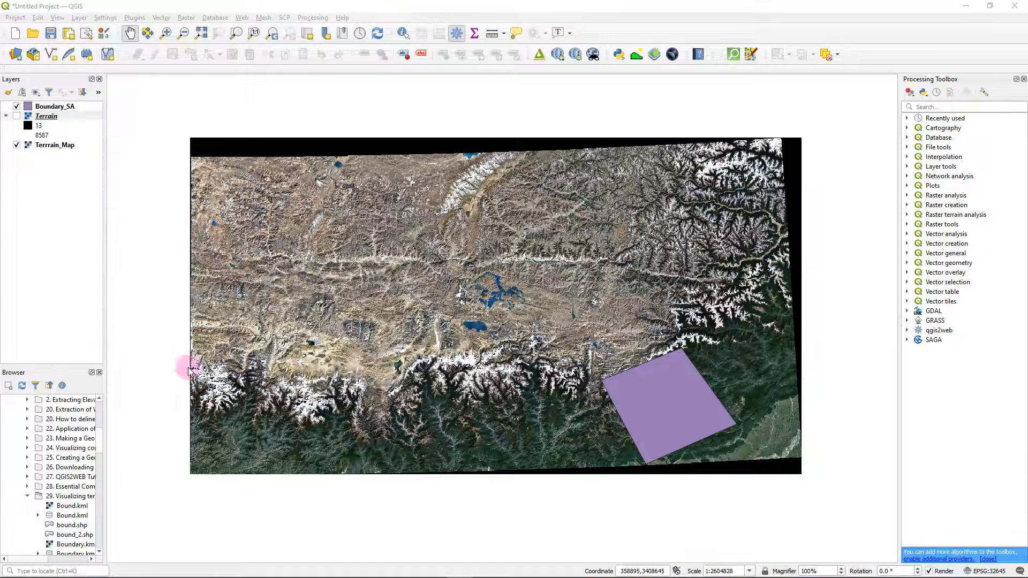
drag(235, 219, 351, 220)
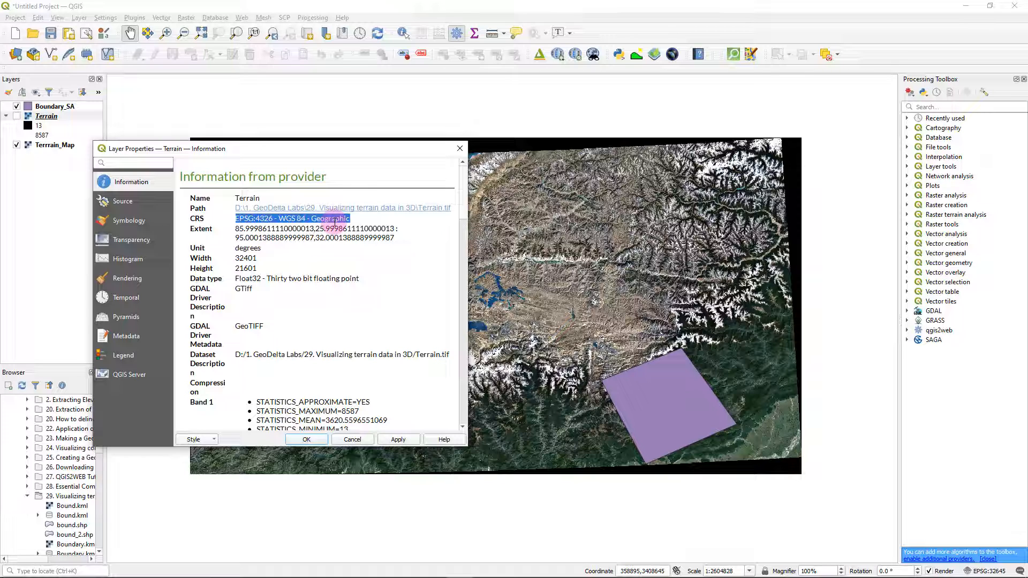
drag(262, 248, 195, 250)
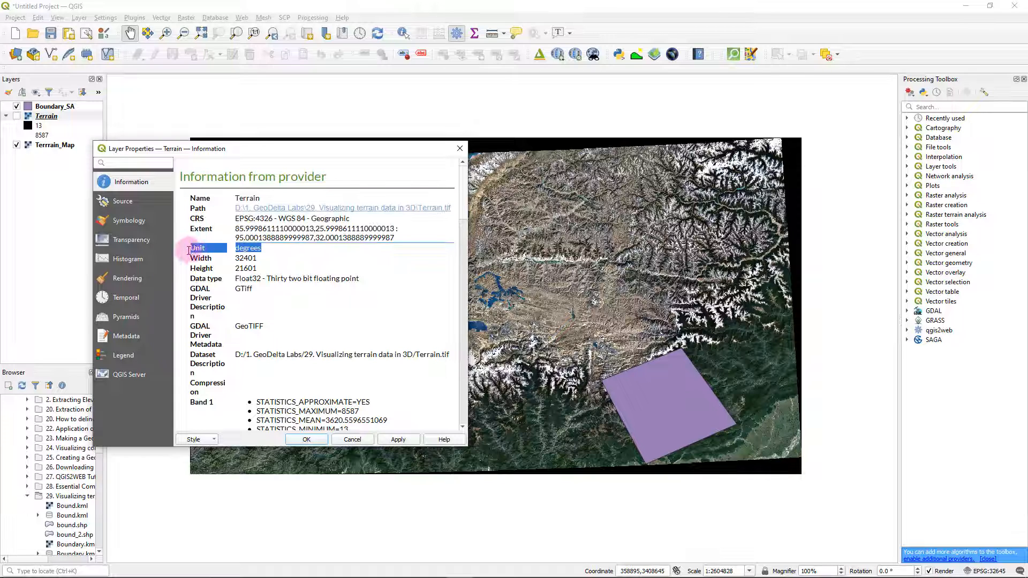
click(262, 249)
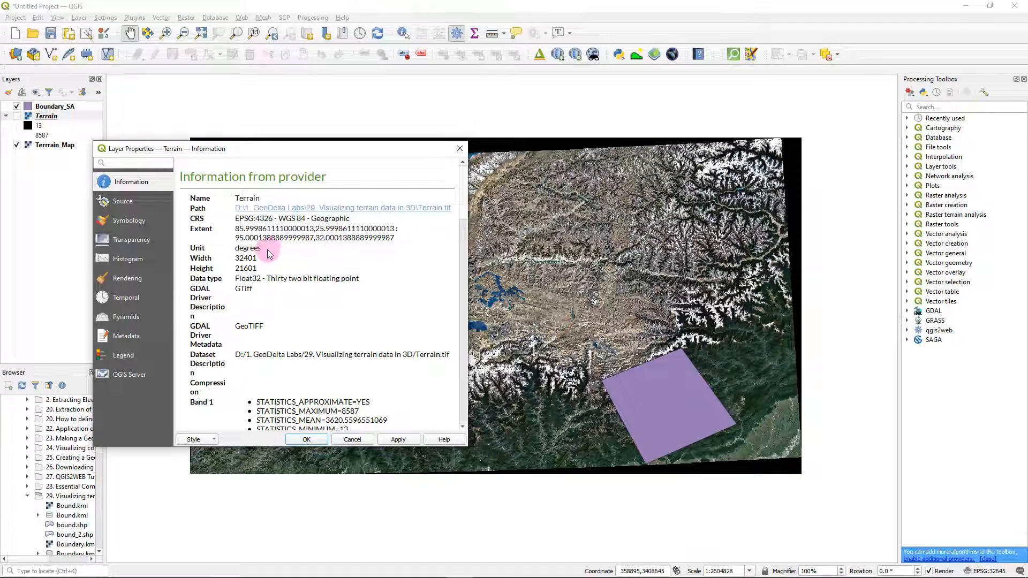
drag(259, 249, 235, 249)
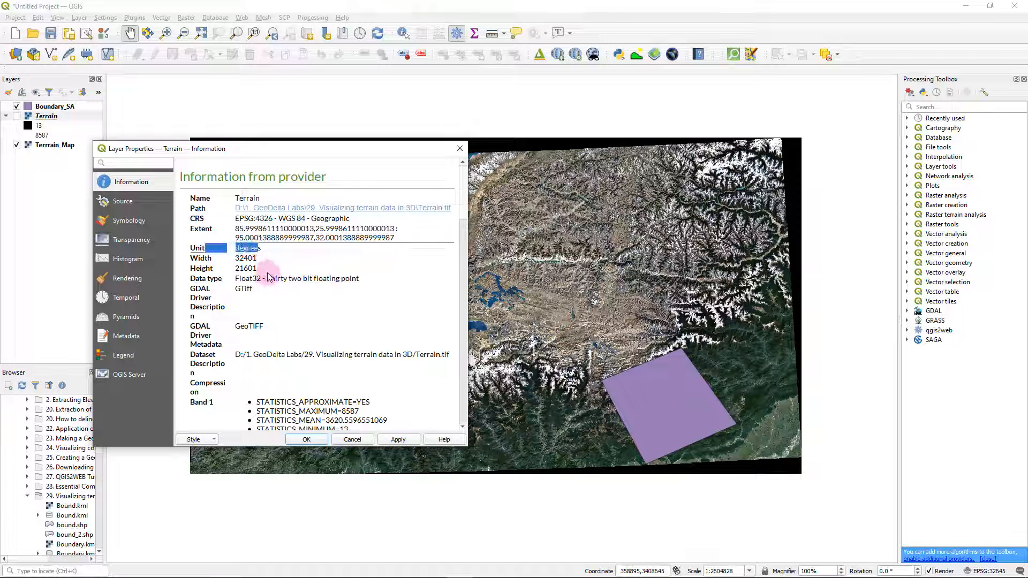
click(269, 265)
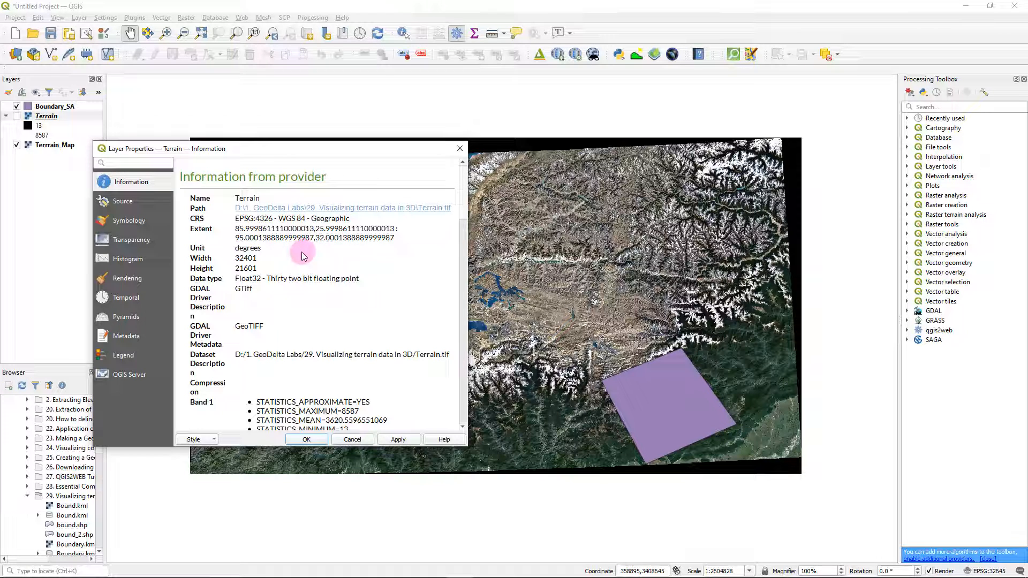
click(460, 148)
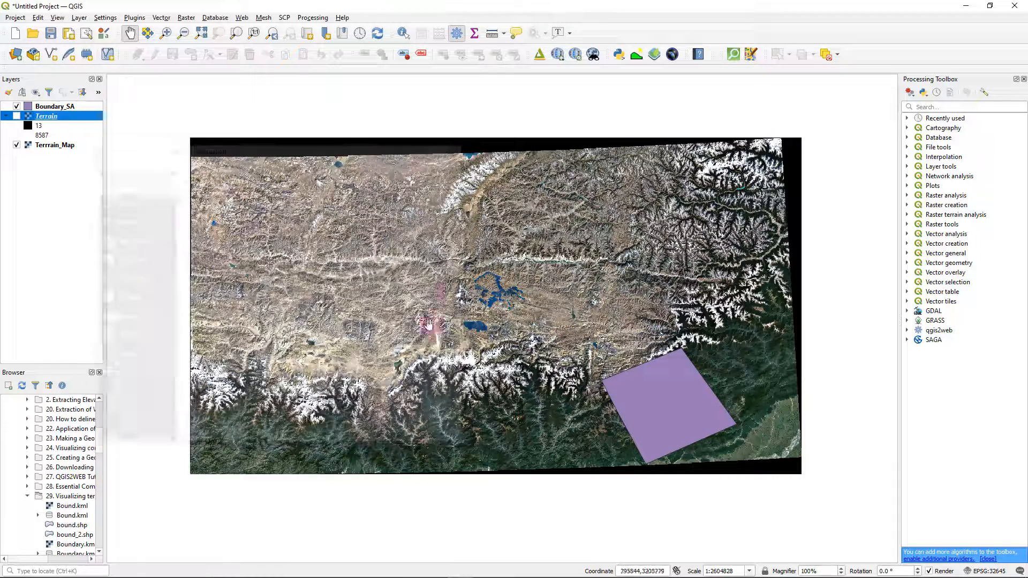
click(53, 108)
right_click(54, 109)
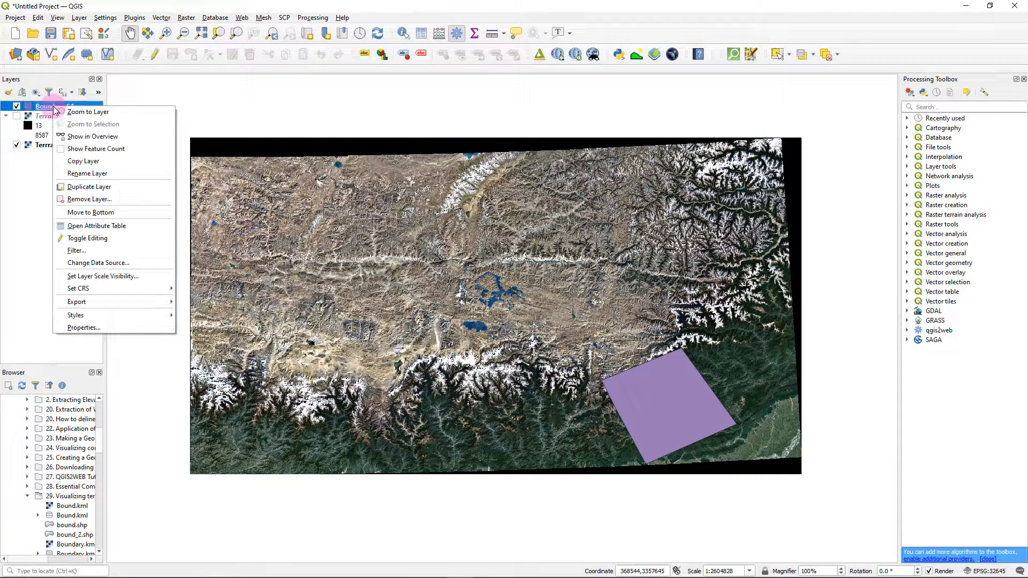
click(37, 188)
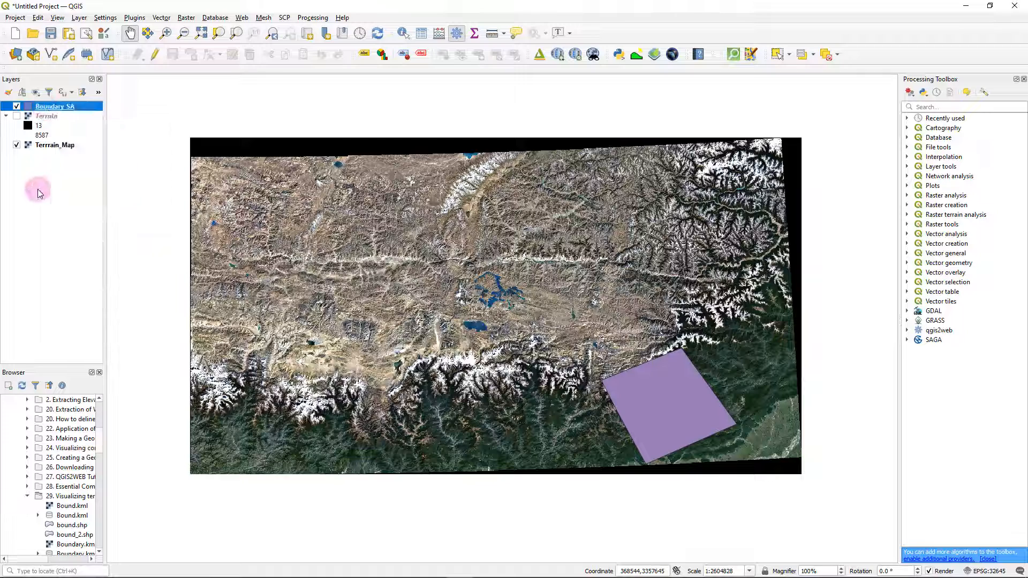
- Examine the coordinate reference system in the Terrrain_Map layer's properties
right_click(53, 145)
click(50, 171)
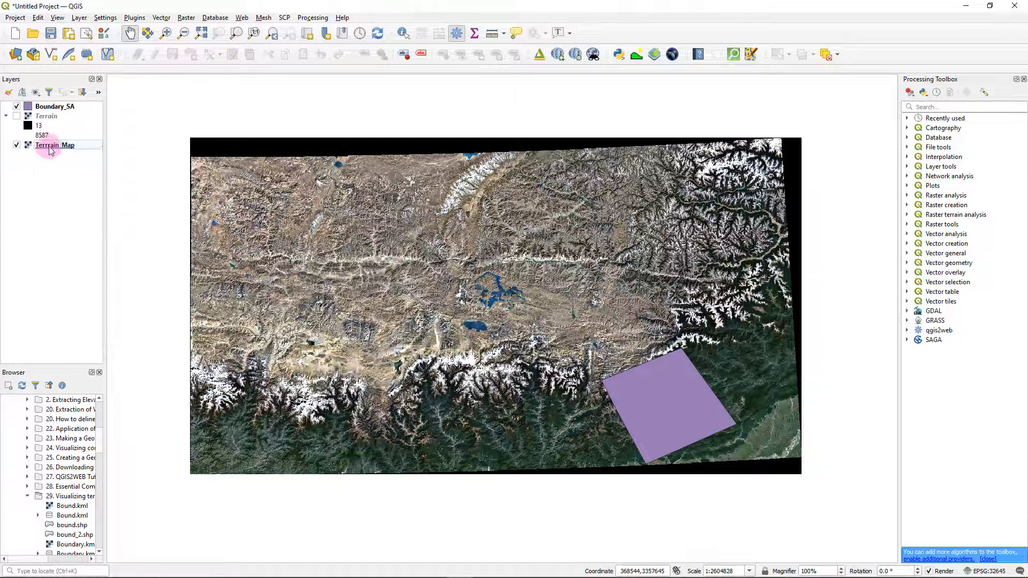
right_click(53, 151)
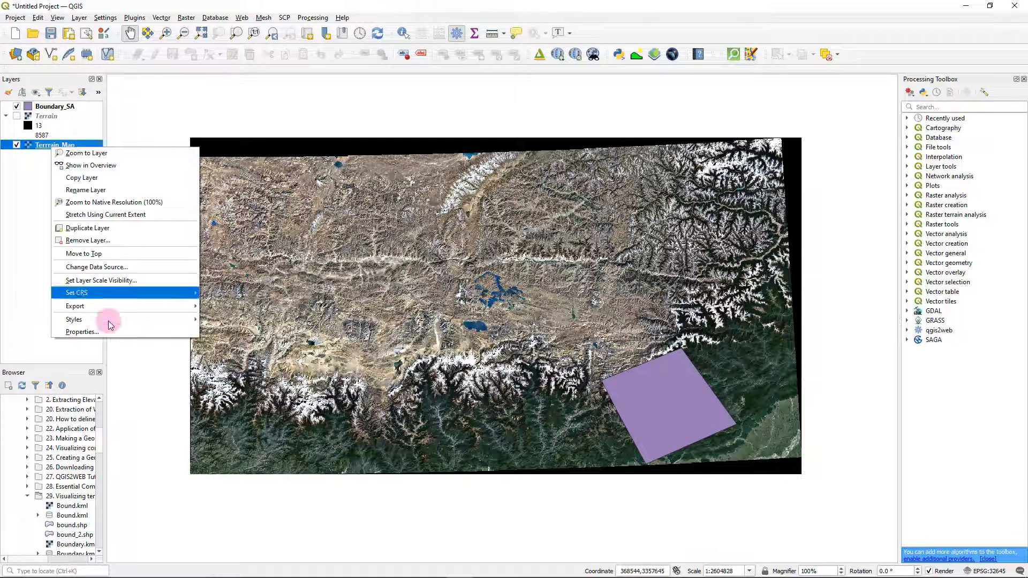
click(107, 337)
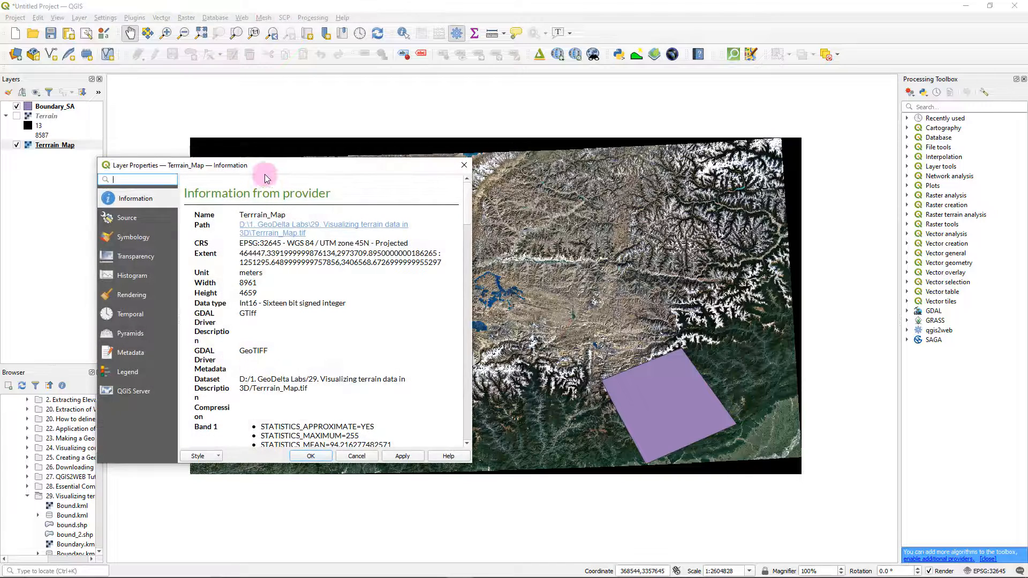
drag(239, 243, 378, 242)
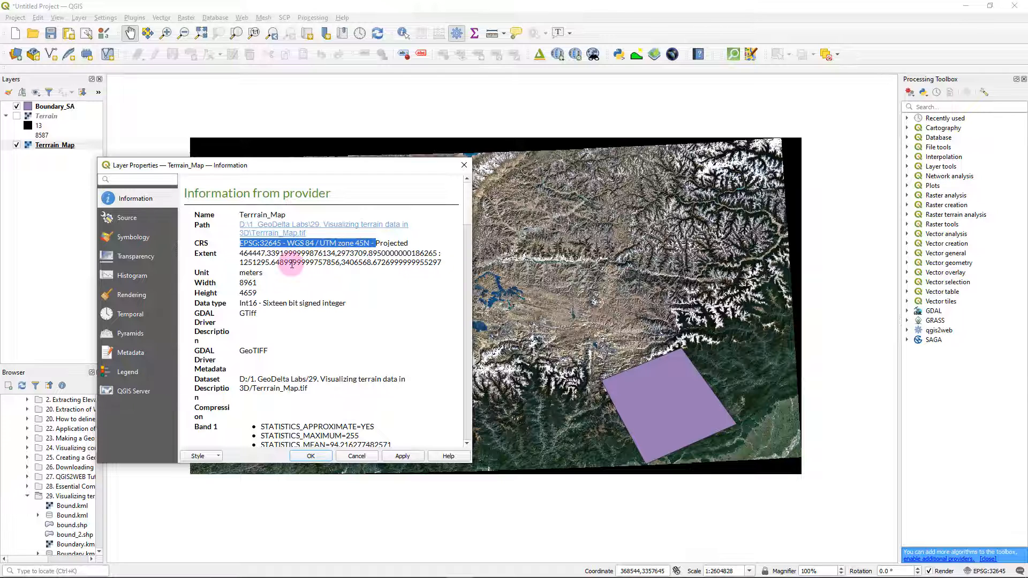
click(464, 165)
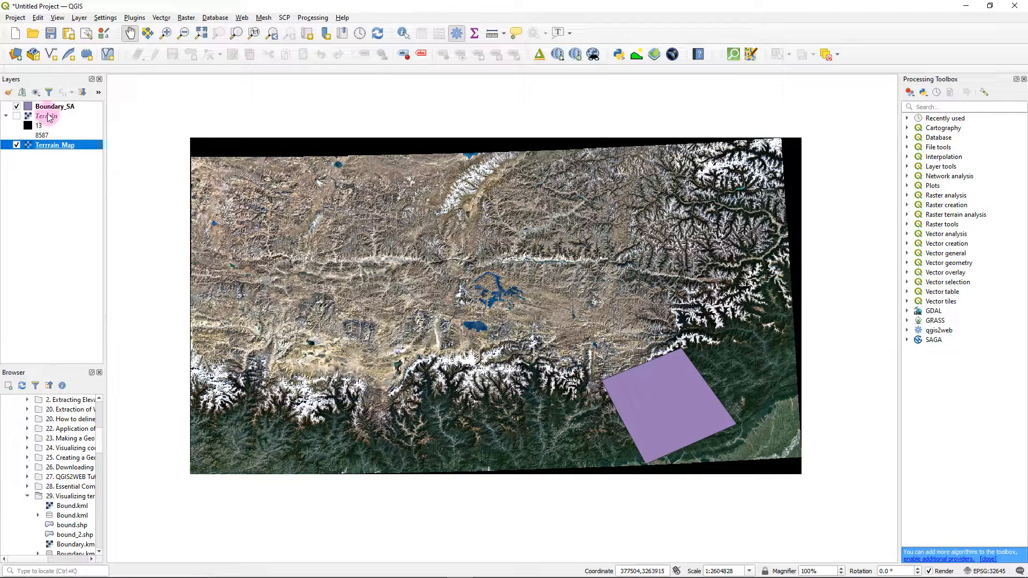
- Start exporting the Terrain layer as a GeoTIFF named DEM_UTM in the 29. Visualizing terrain data in 3D folder
click(49, 118)
right_click(49, 118)
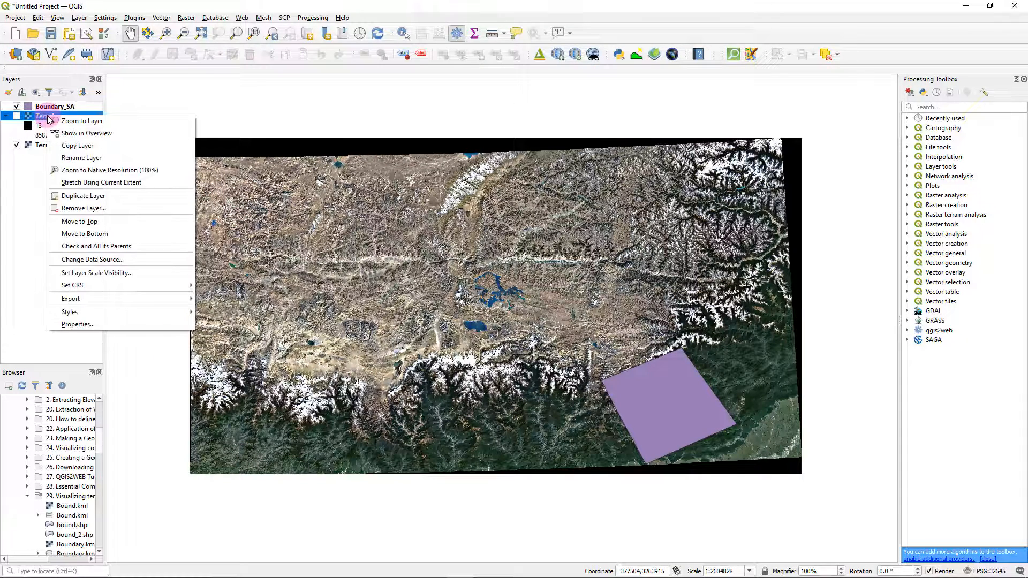
mouse_move(114, 302)
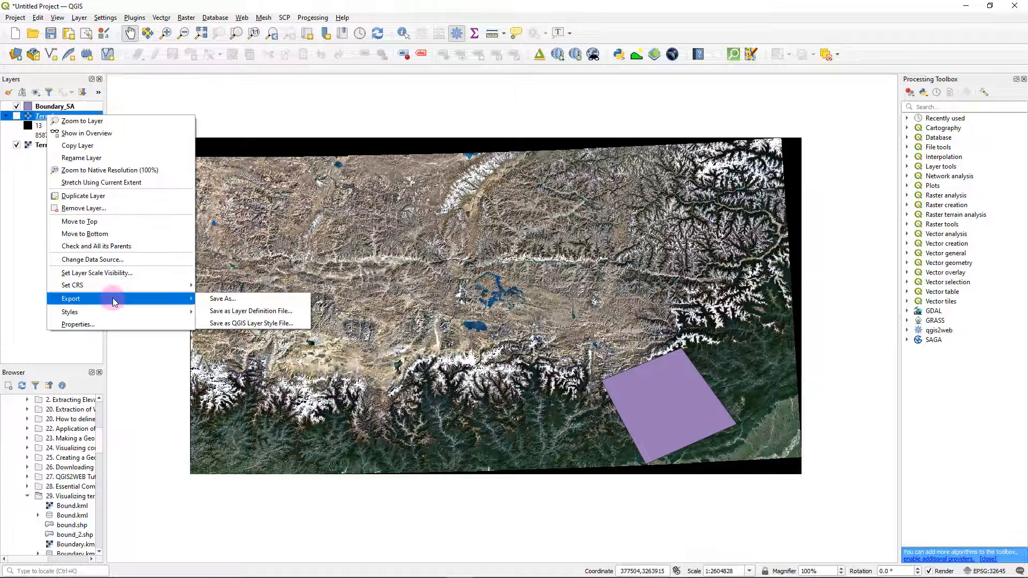
click(244, 300)
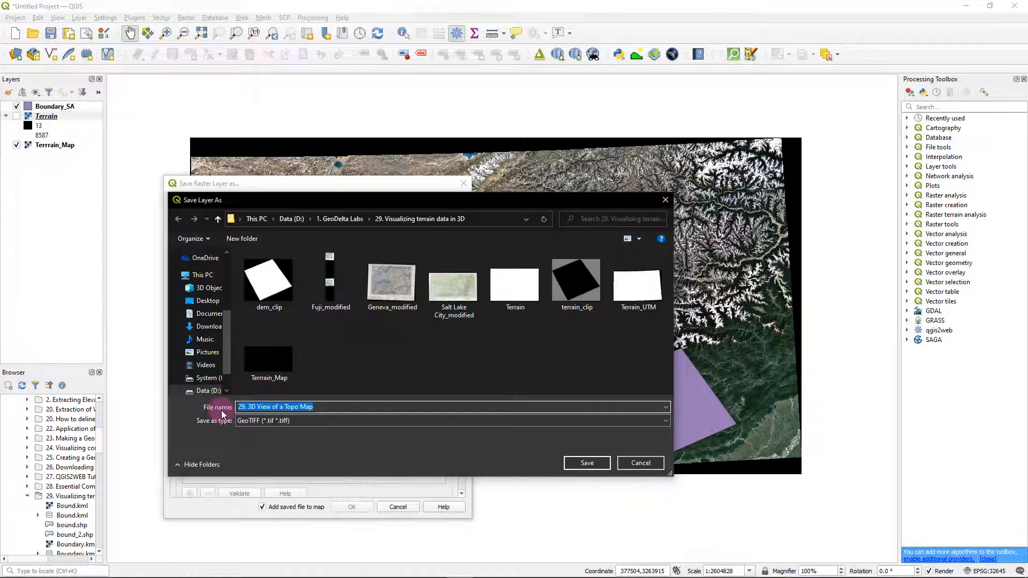
text(D)
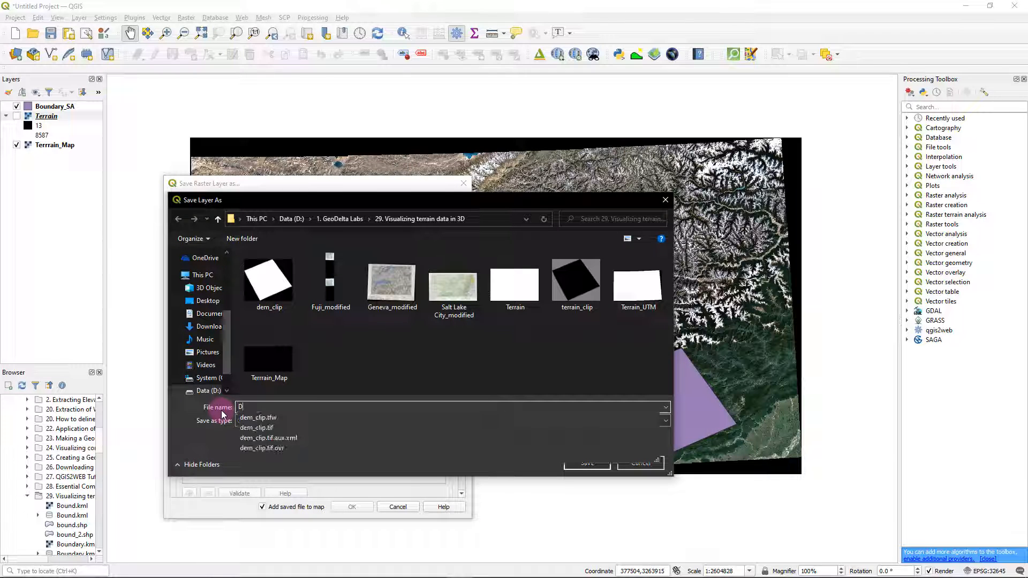
text(EM_UTM)
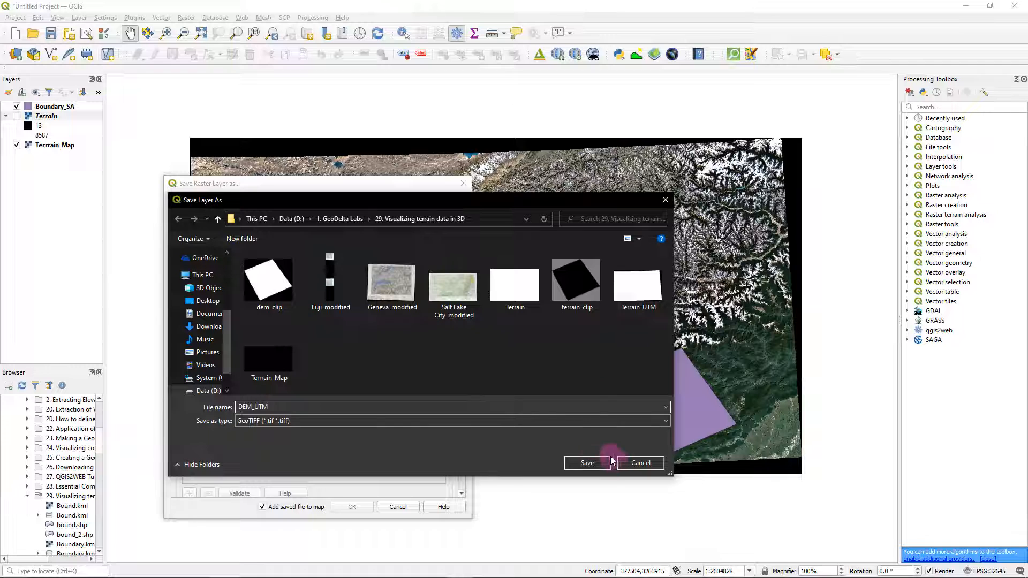
click(590, 463)
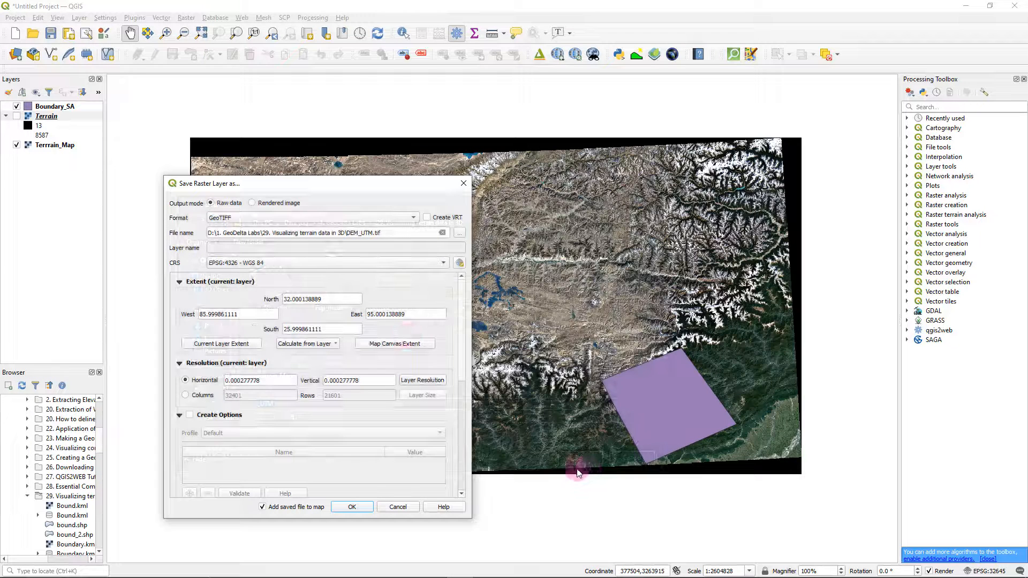
- Set the export's coordinate reference system to WGS 84 / UTM zone 45N (EPSG:32645) and save the raster
click(460, 264)
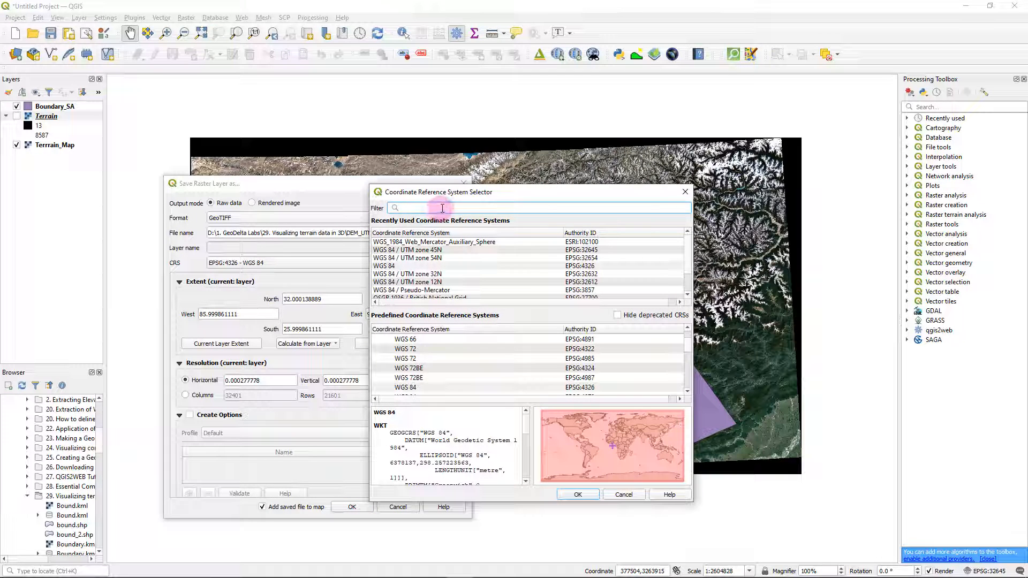
text(utm)
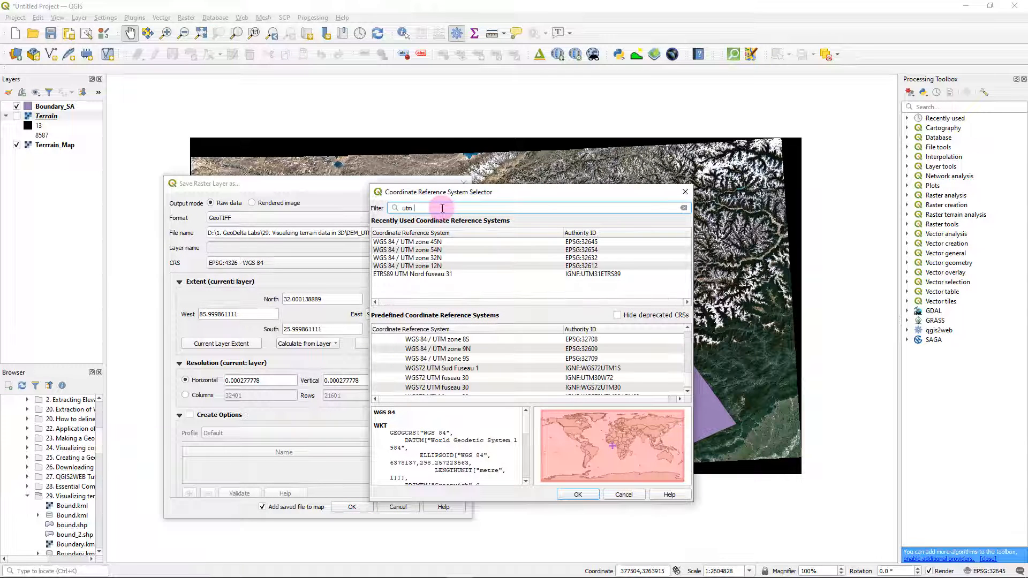
text( 45N)
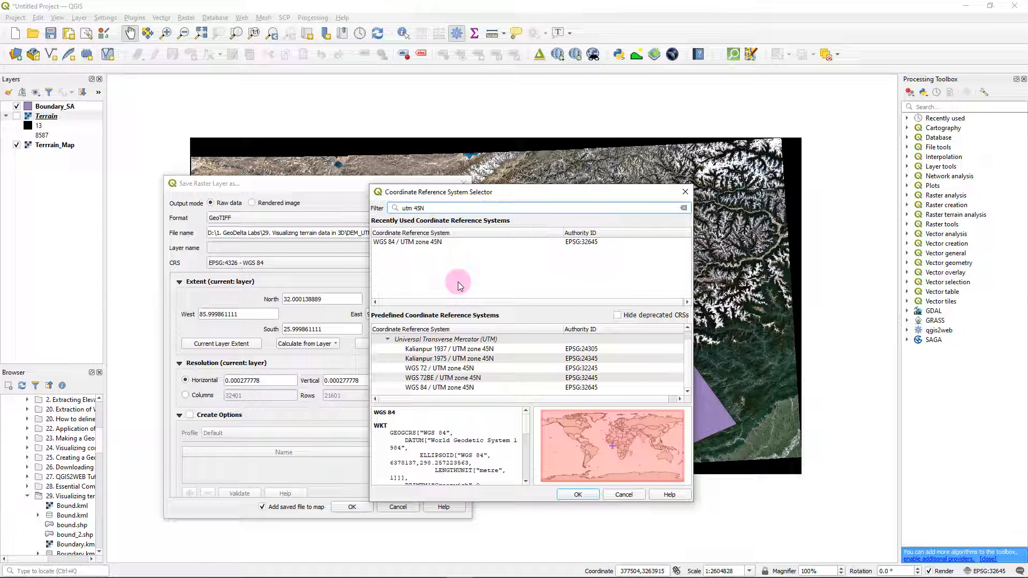
click(430, 242)
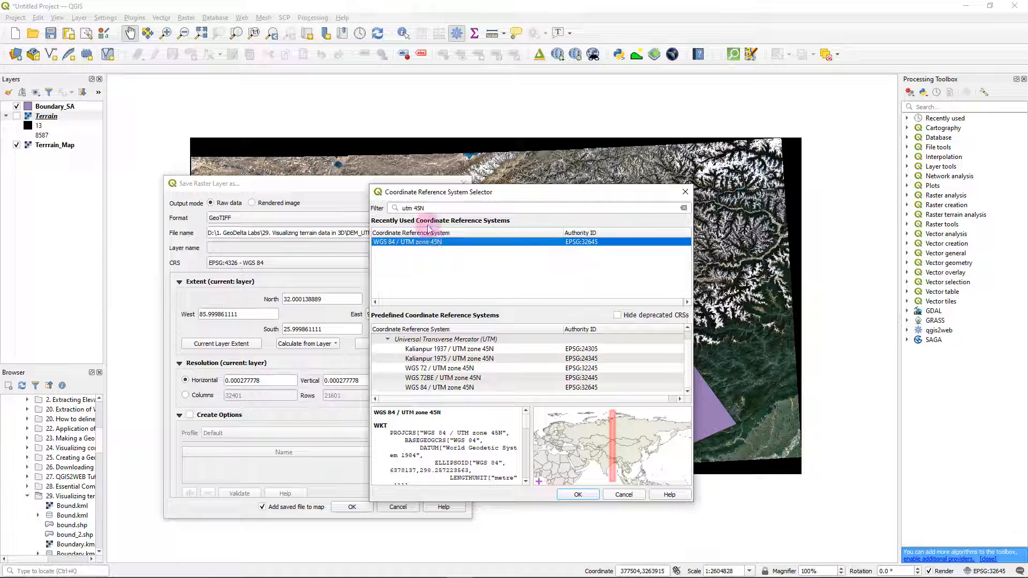
click(577, 494)
click(360, 509)
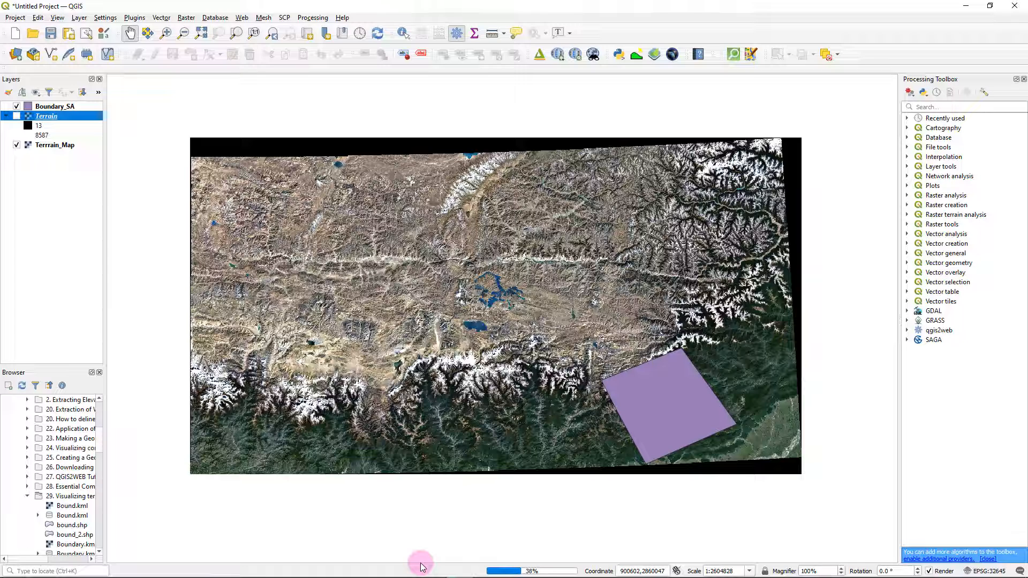
- Examine the coordinate reference system in the Boundary_SA layer's properties
click(59, 108)
right_click(60, 107)
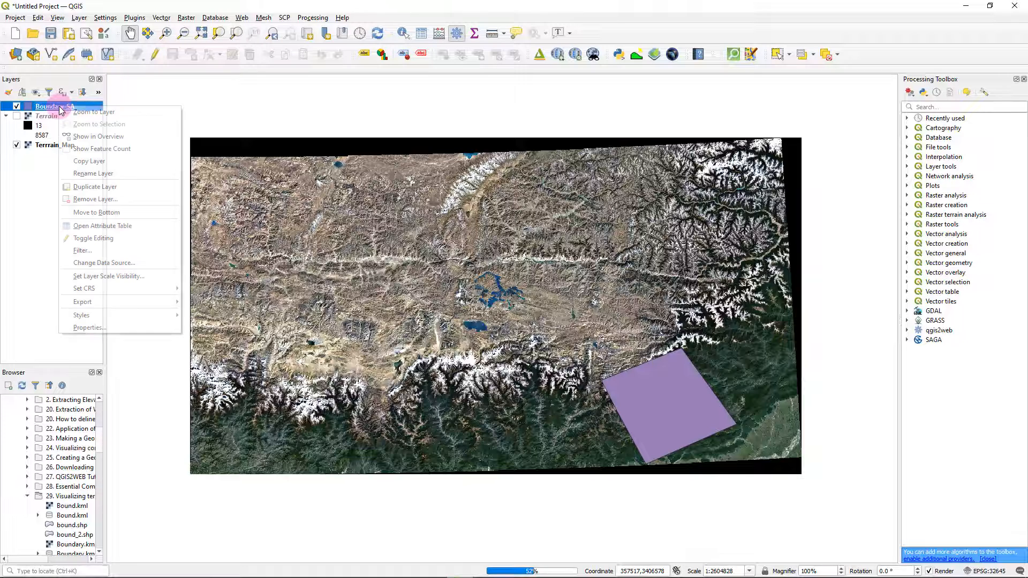
click(113, 329)
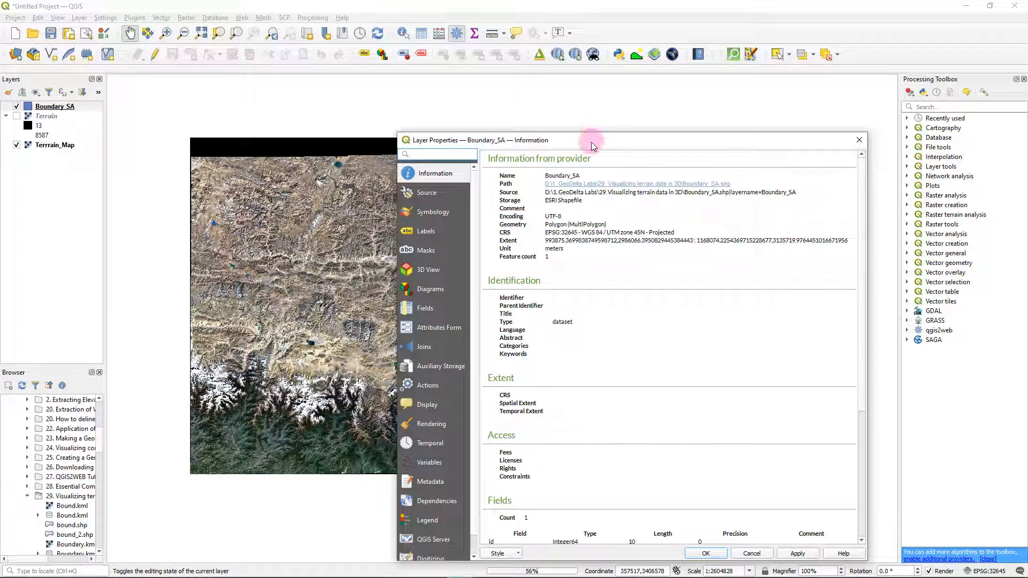
triple_click(595, 239)
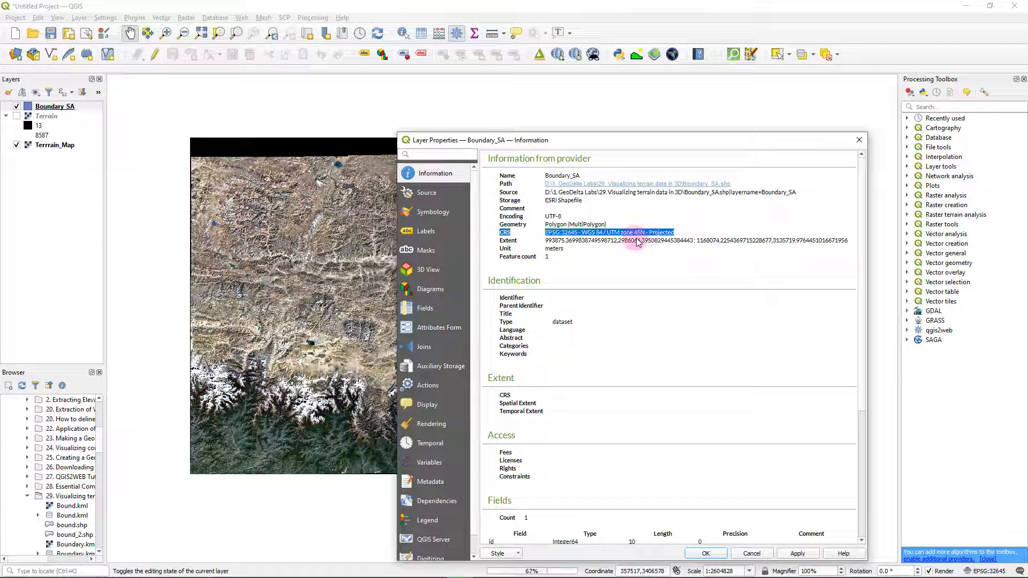
drag(631, 140, 468, 88)
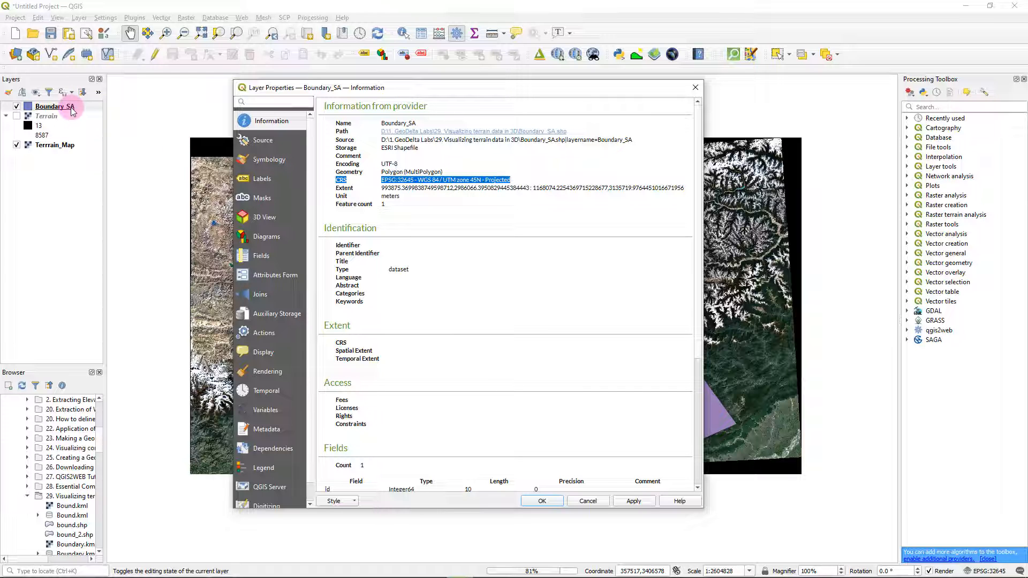
click(696, 88)
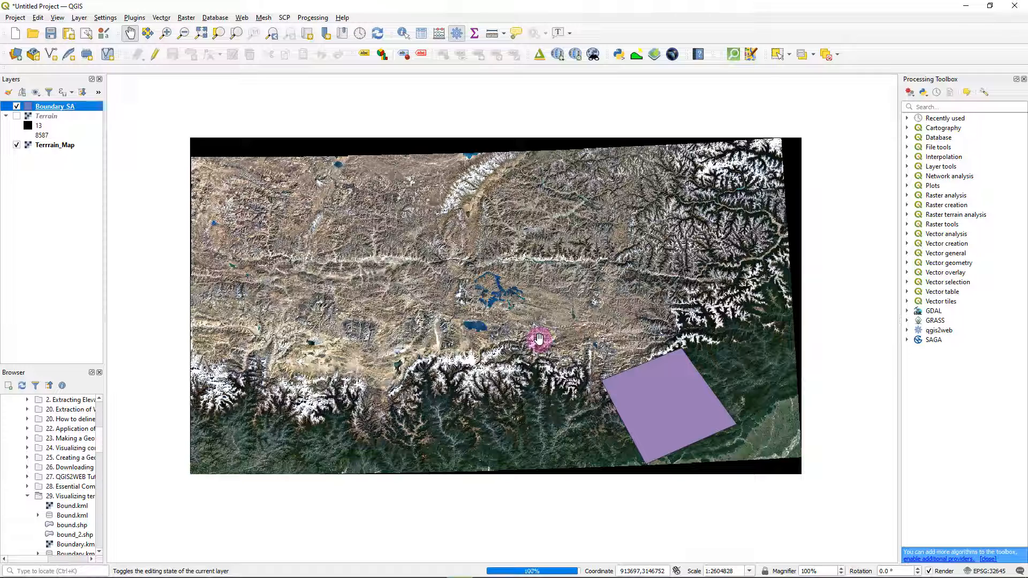
- Remove the original Terrain layer and reorder the rest with Boundary_SA first, the satellite map second and DEM_UTM last
click(46, 145)
right_click(53, 145)
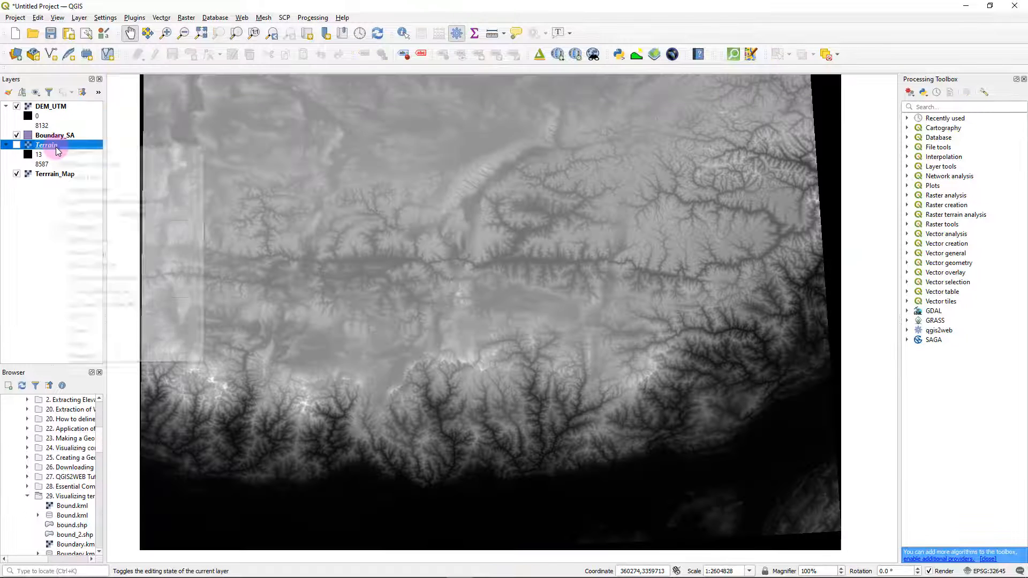
click(127, 240)
click(509, 306)
drag(53, 135, 63, 102)
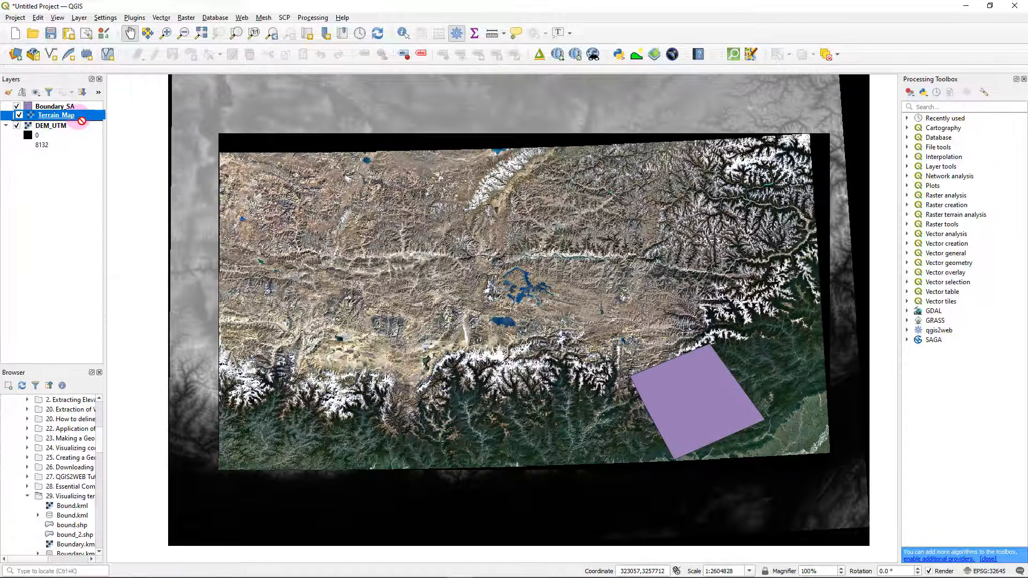
click(75, 119)
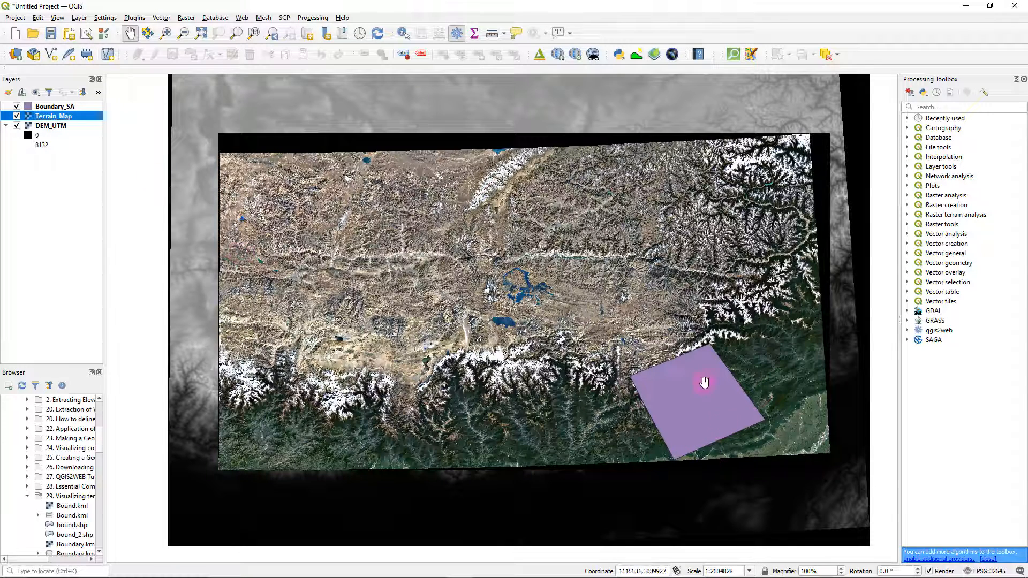
- Open the Qgis2threejs Exporter and show the DEM_UTM layer in the 3D preview
drag(307, 223, 307, 231)
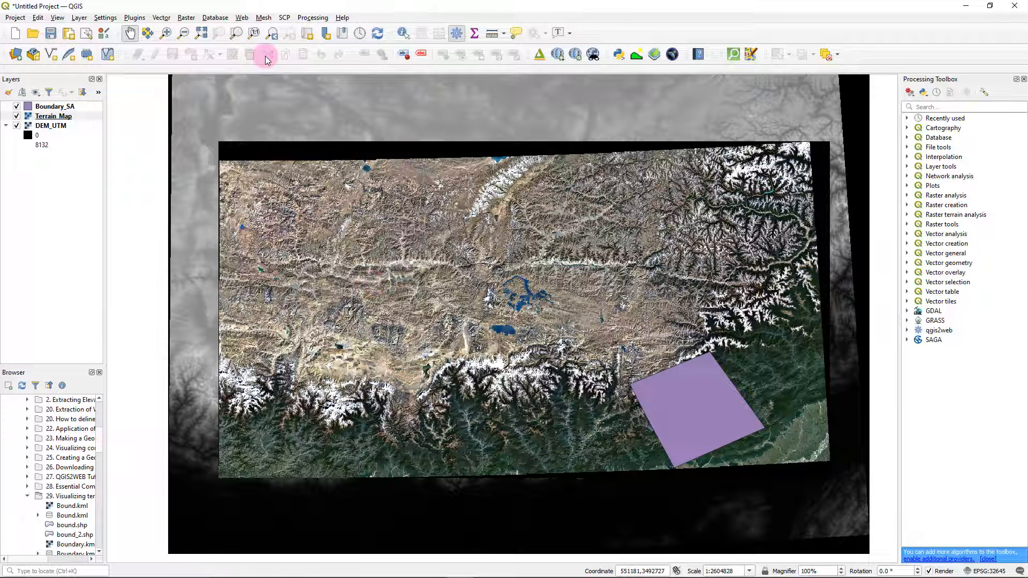
click(242, 17)
mouse_move(263, 44)
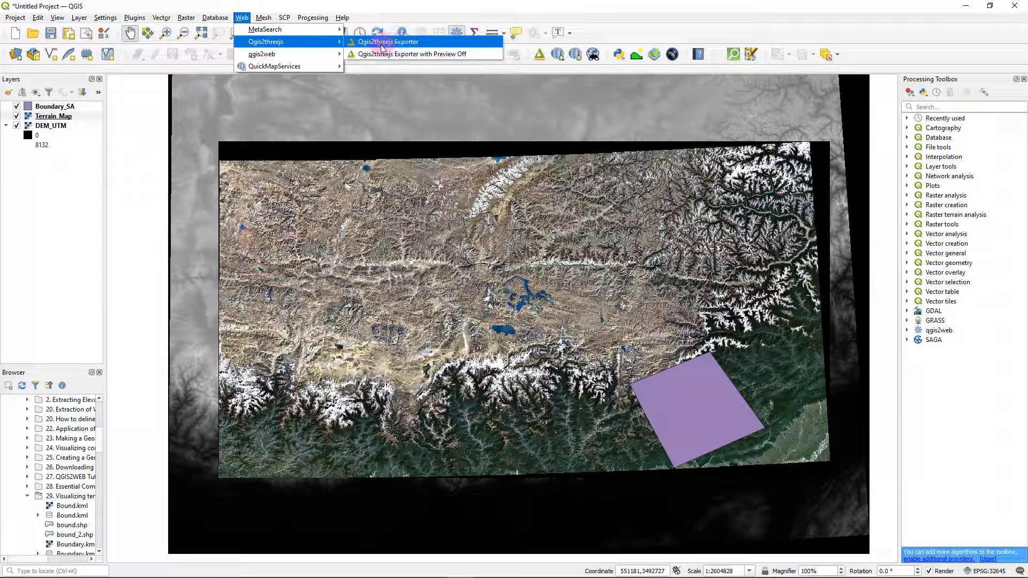
click(398, 47)
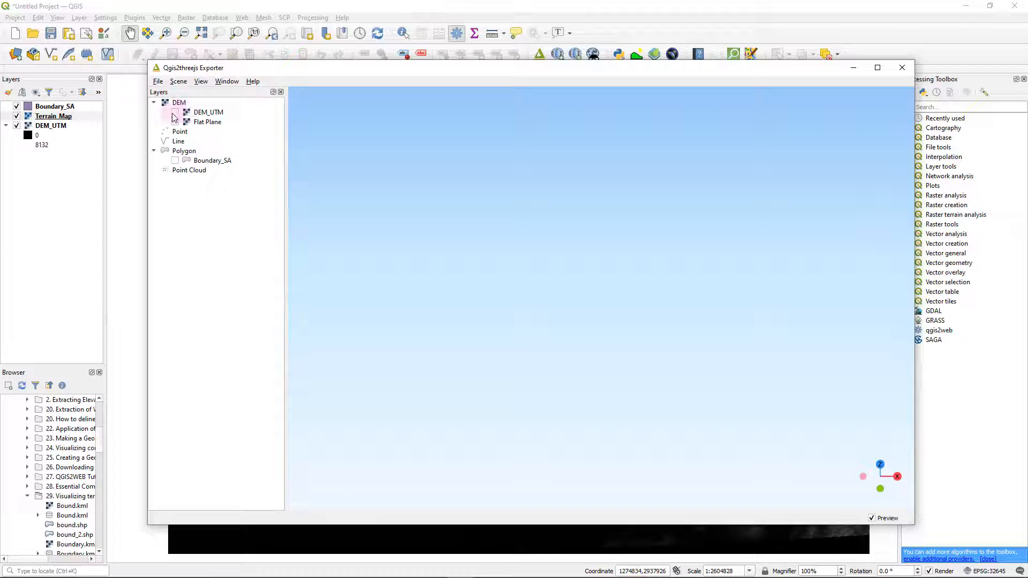
click(176, 113)
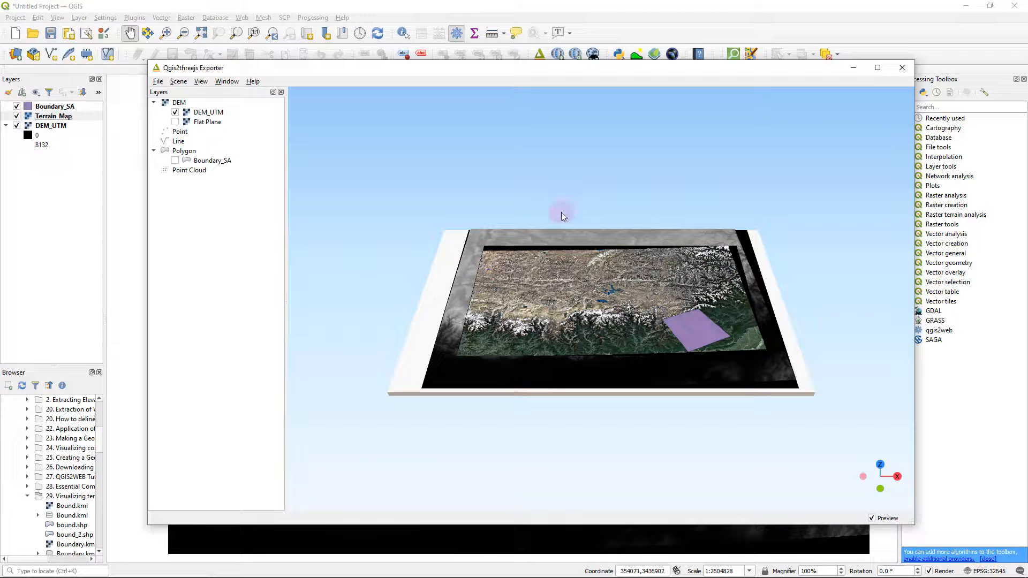
drag(705, 355, 529, 318)
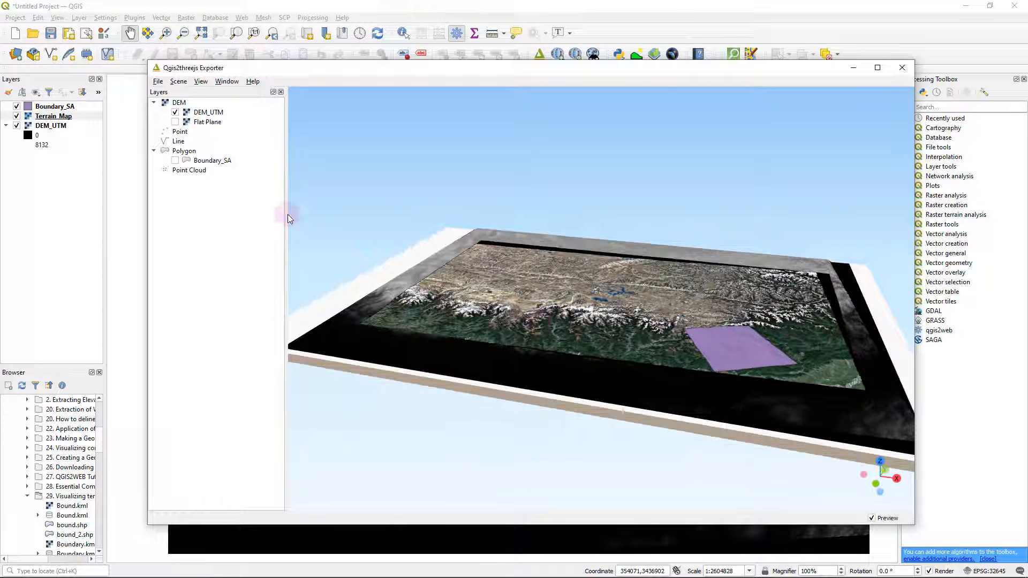
- Set the resampling level to 5 in the DEM_UTM layer's 3D properties
right_click(206, 114)
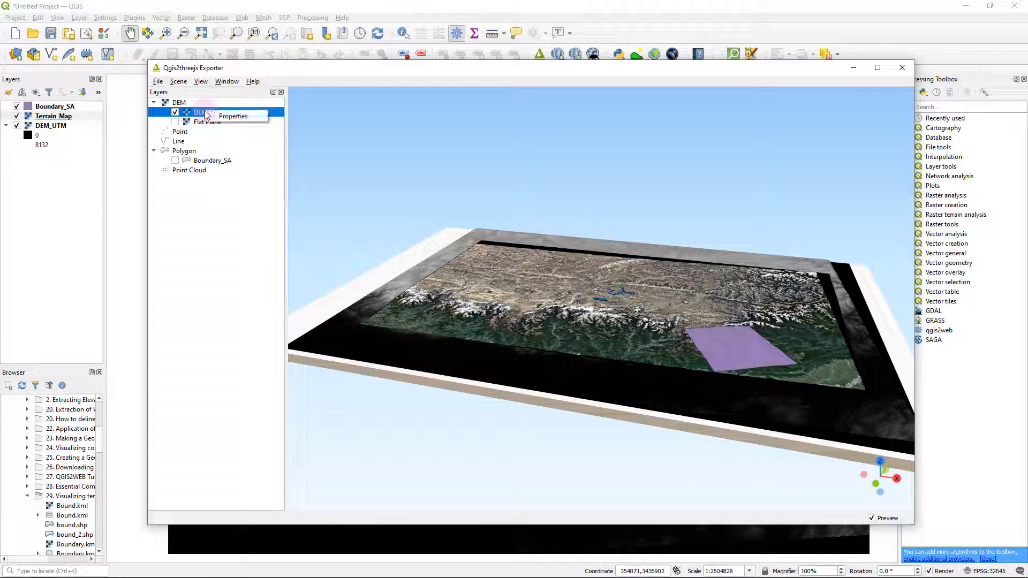
click(232, 117)
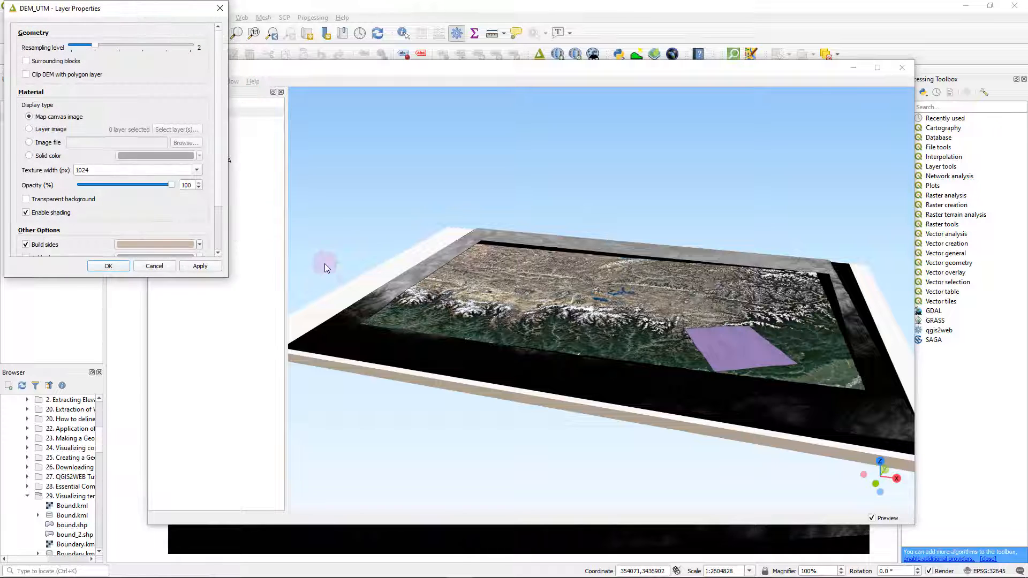
drag(117, 18, 289, 210)
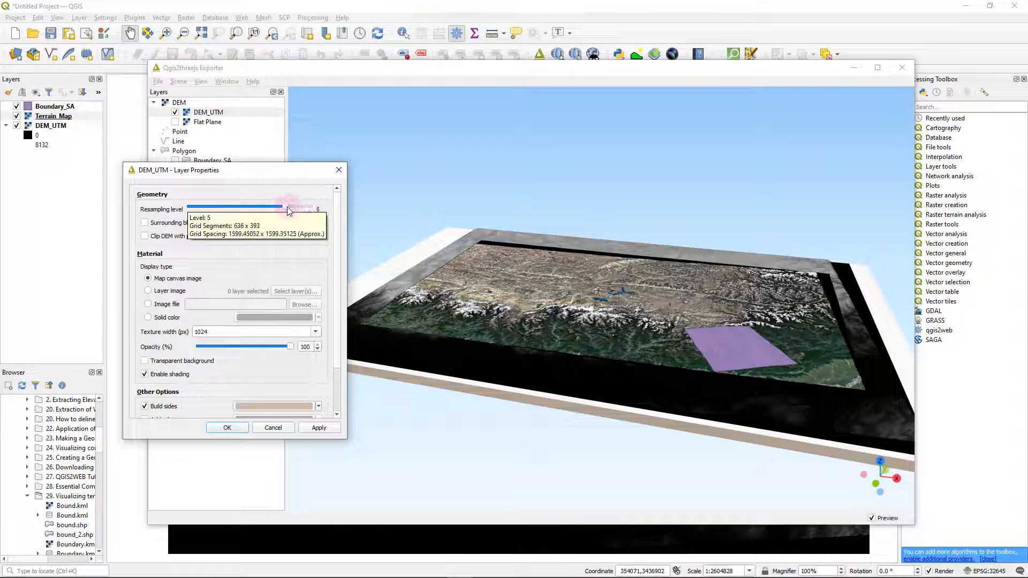
drag(259, 172, 265, 149)
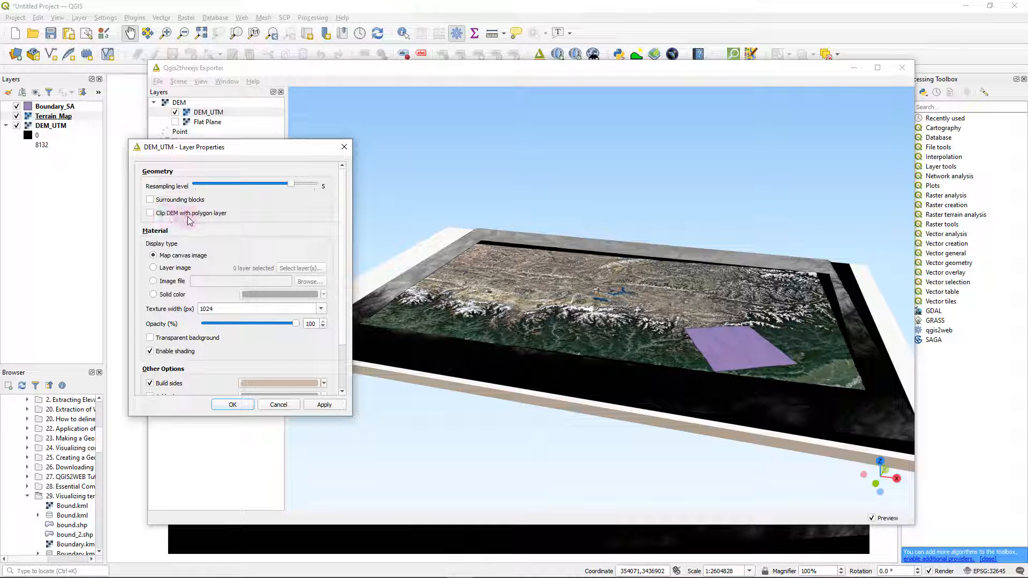
- Clip the DEM with the Boundary_SA polygon layer and apply the layer properties to the 3D preview
click(150, 214)
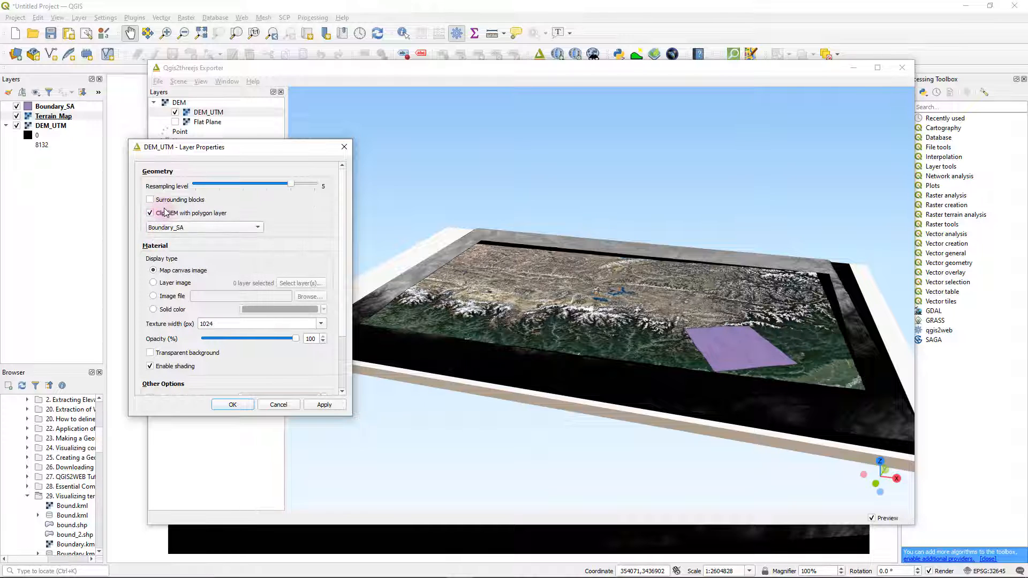
click(178, 228)
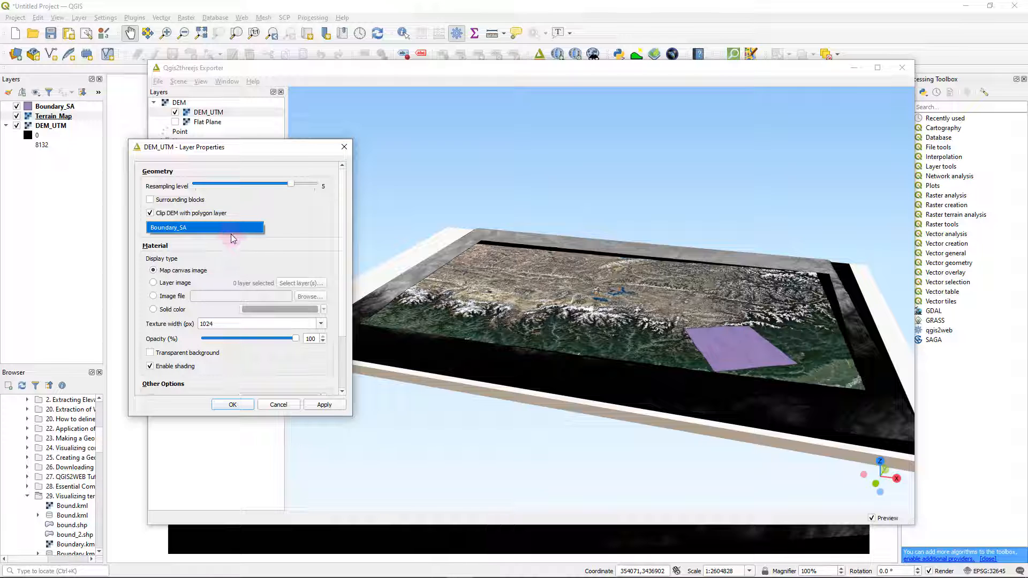
click(199, 235)
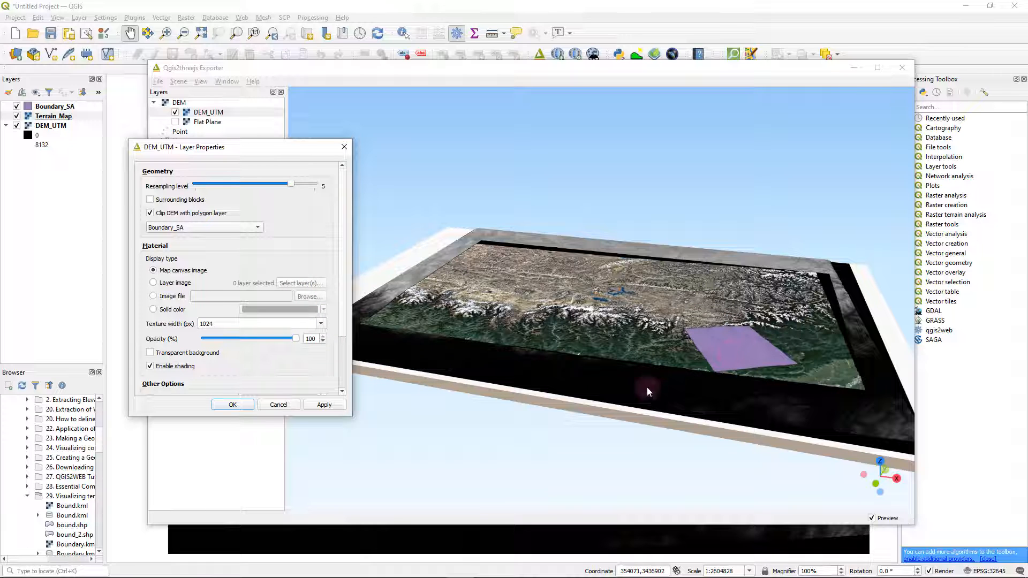
click(324, 405)
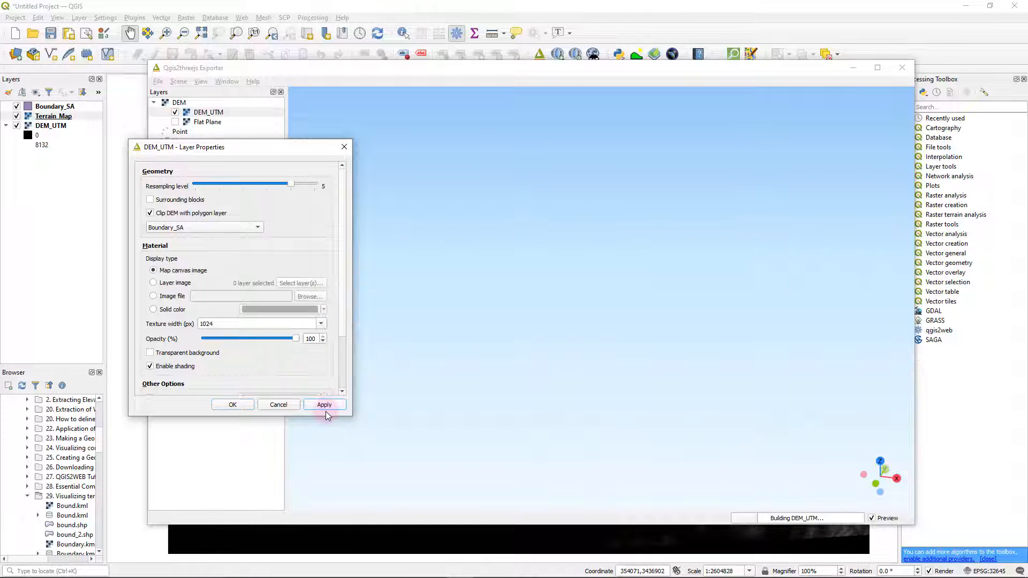
click(229, 405)
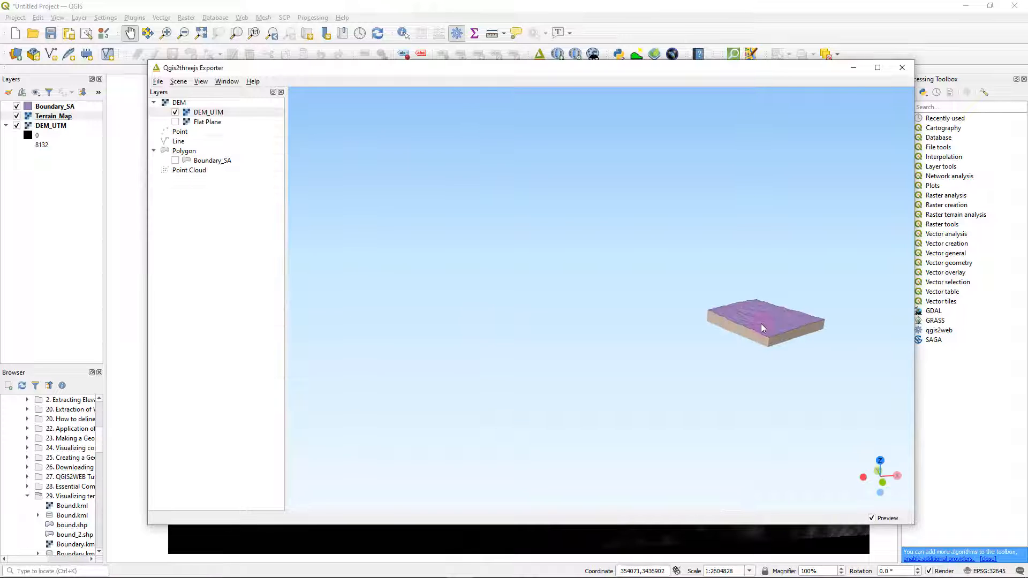
drag(761, 326, 638, 310)
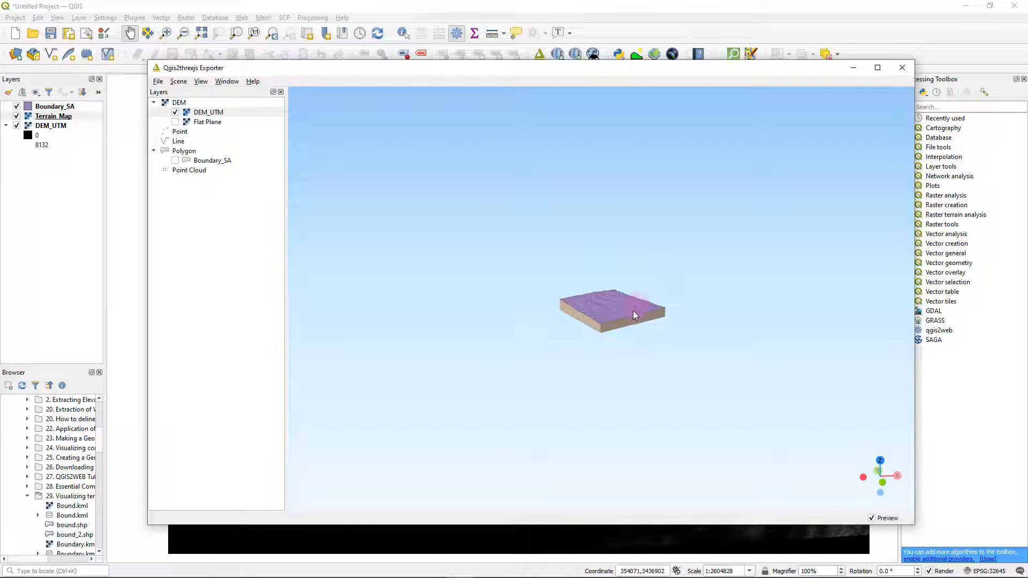
scroll(627, 315, up, 5)
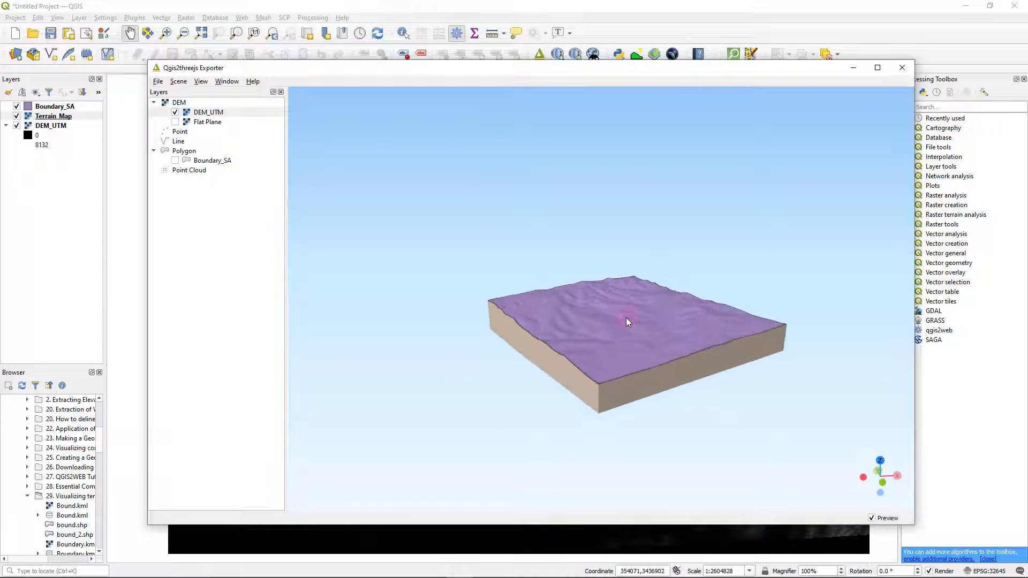
scroll(627, 321, up, 2)
drag(624, 343, 638, 323)
drag(616, 356, 467, 332)
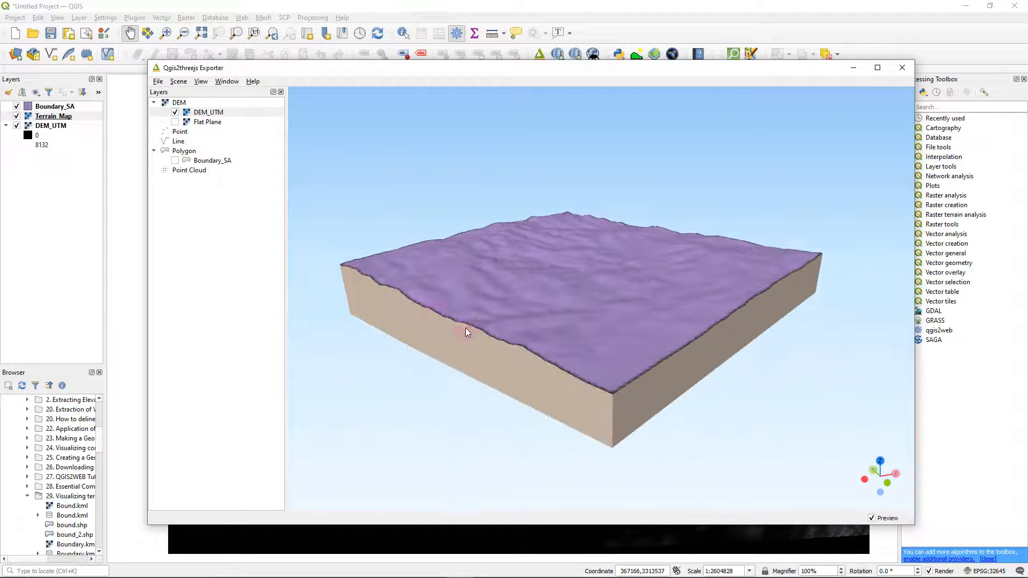
- Change the Boundary_SA layer's symbol layer type from Simple fill to Outline: Simple line and apply it
click(854, 67)
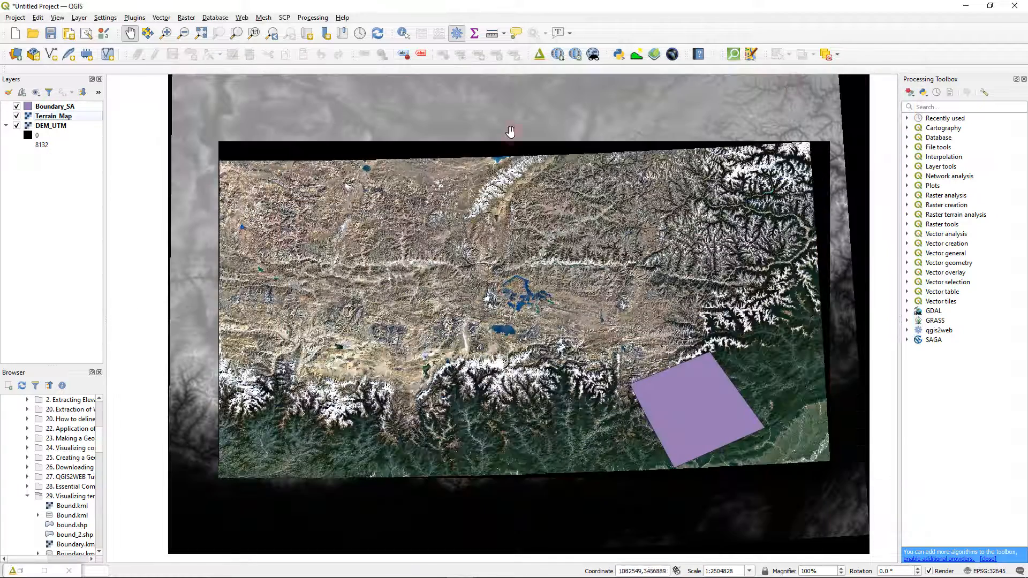
click(42, 107)
right_click(43, 110)
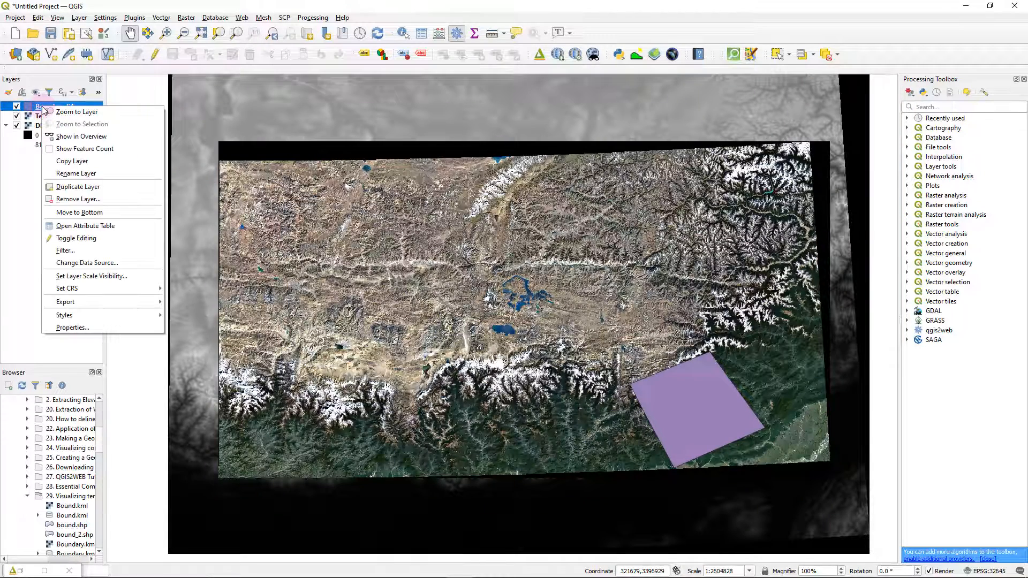
key(Escape)
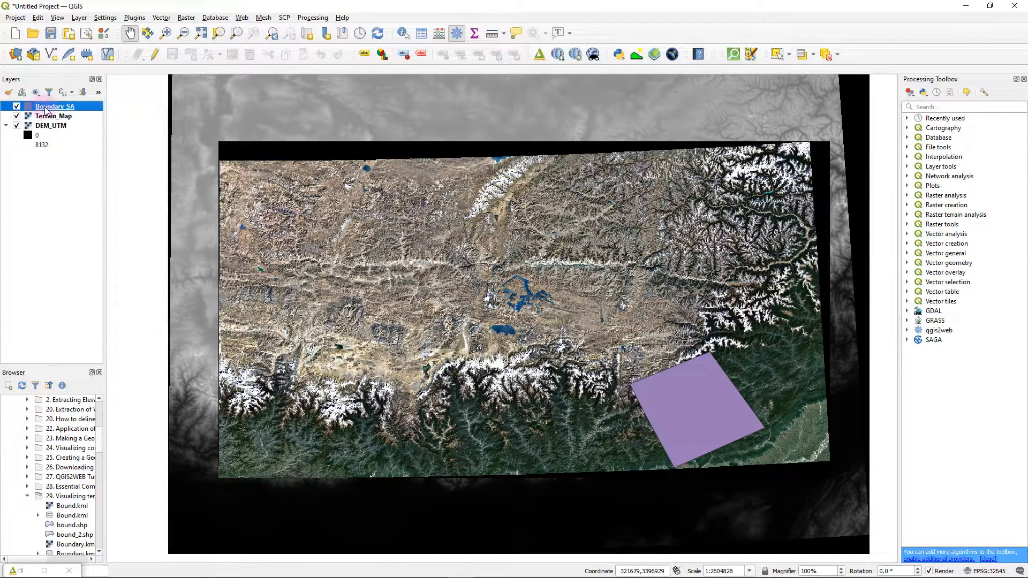
right_click(46, 110)
click(112, 328)
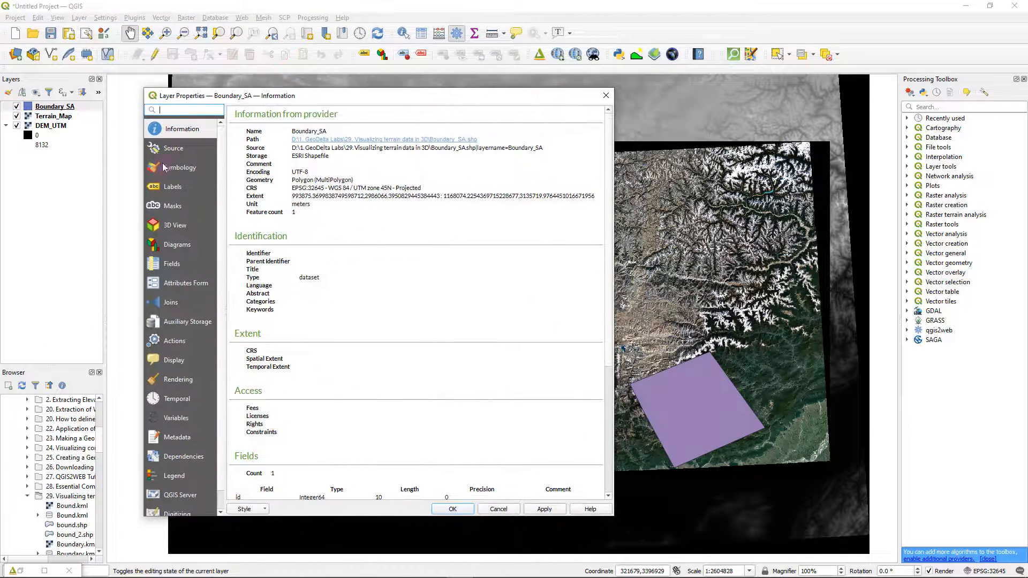
click(178, 169)
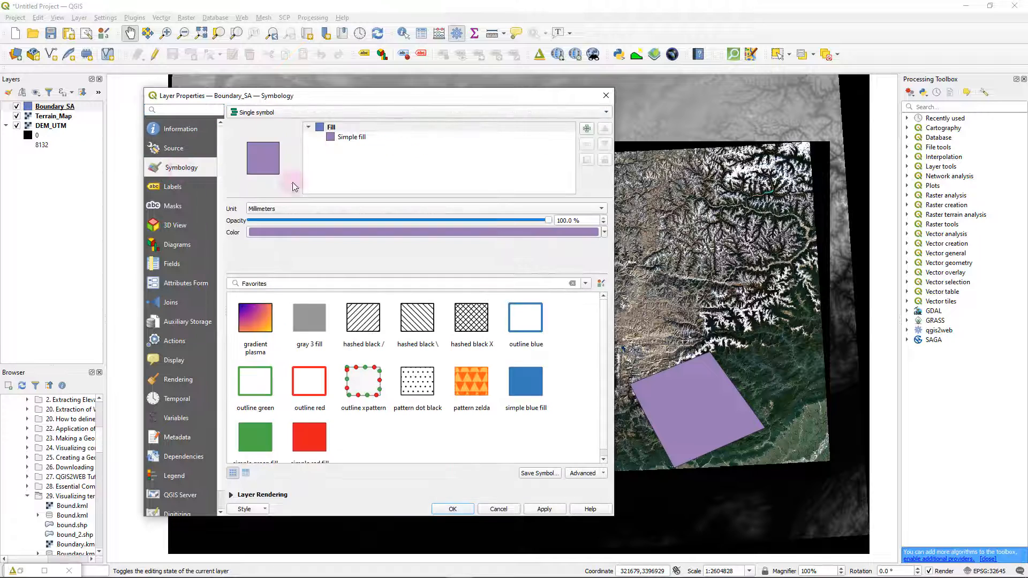
click(353, 138)
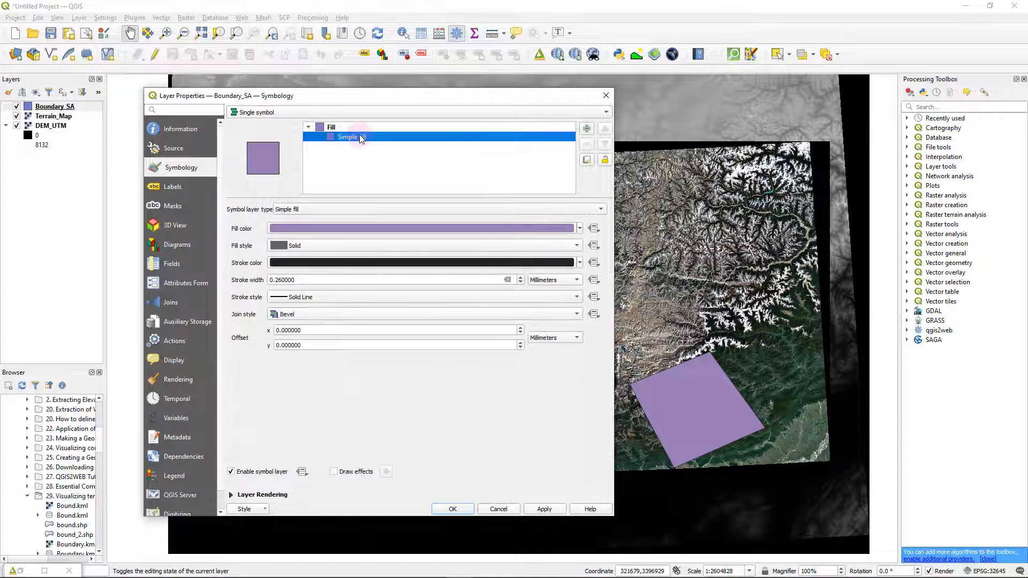
click(369, 207)
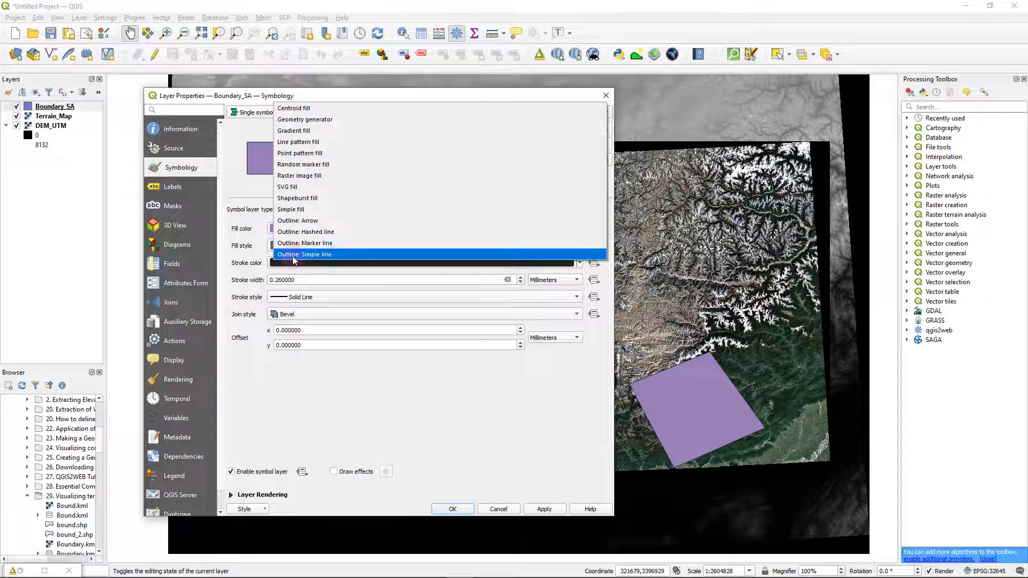
click(320, 255)
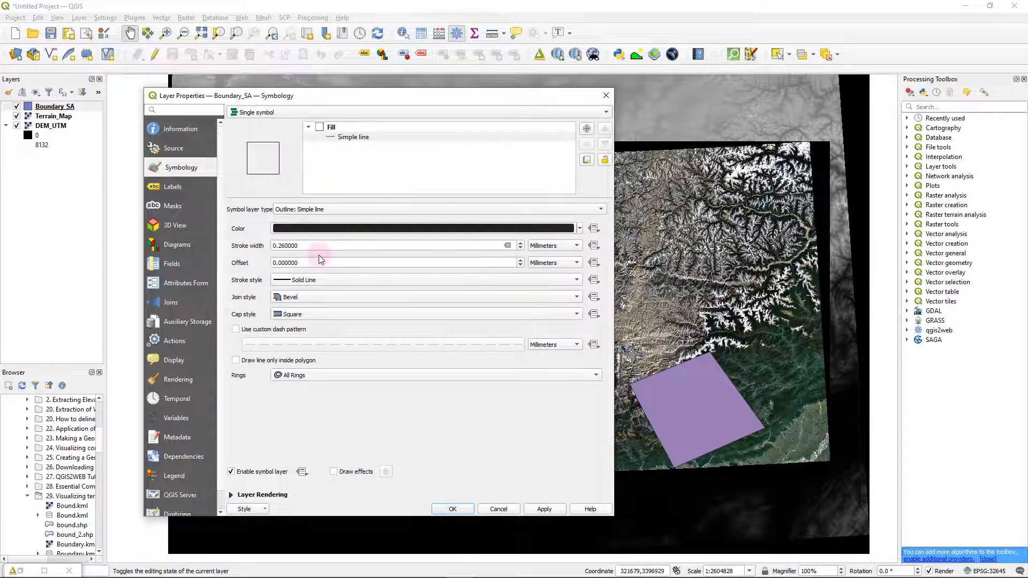
click(545, 510)
- Color the Boundary_SA outline red (#ff0101) and apply the symbology
click(443, 229)
click(533, 315)
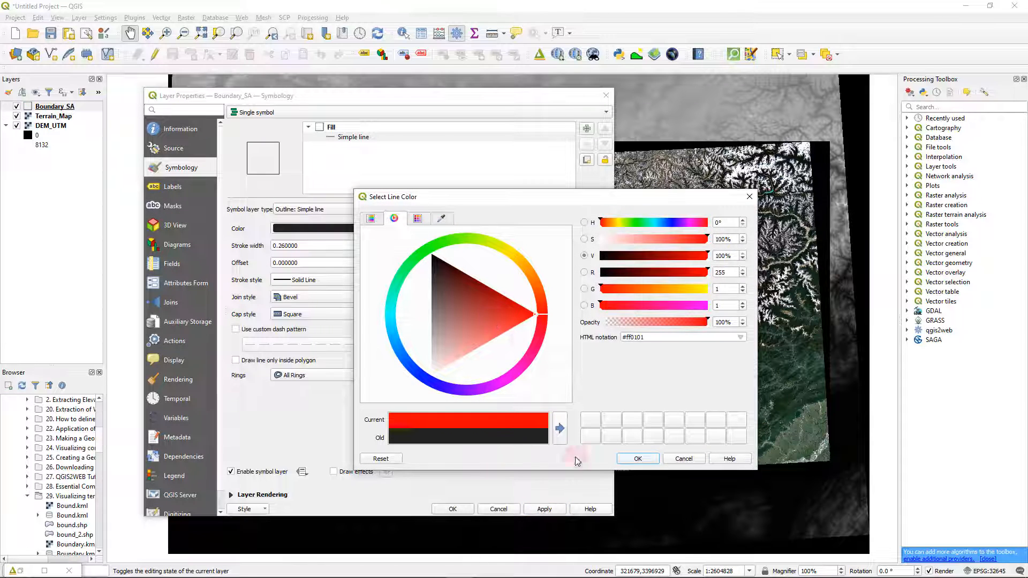
click(638, 459)
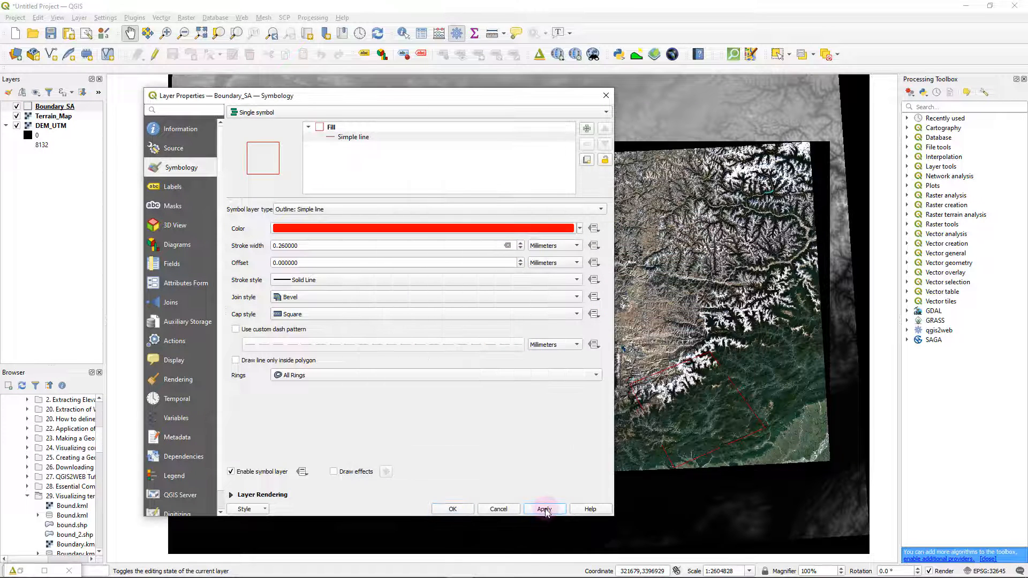
click(545, 510)
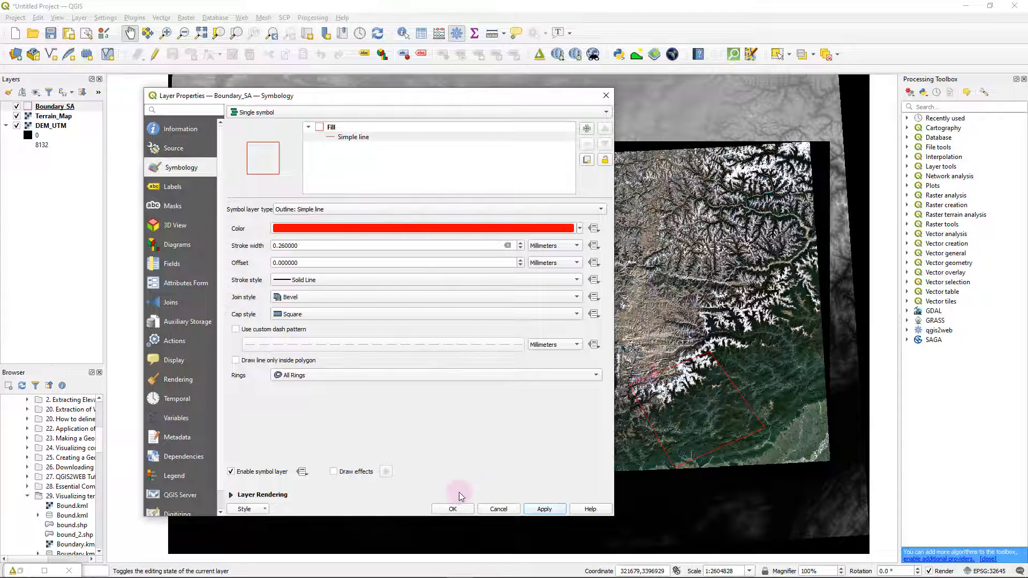
click(452, 509)
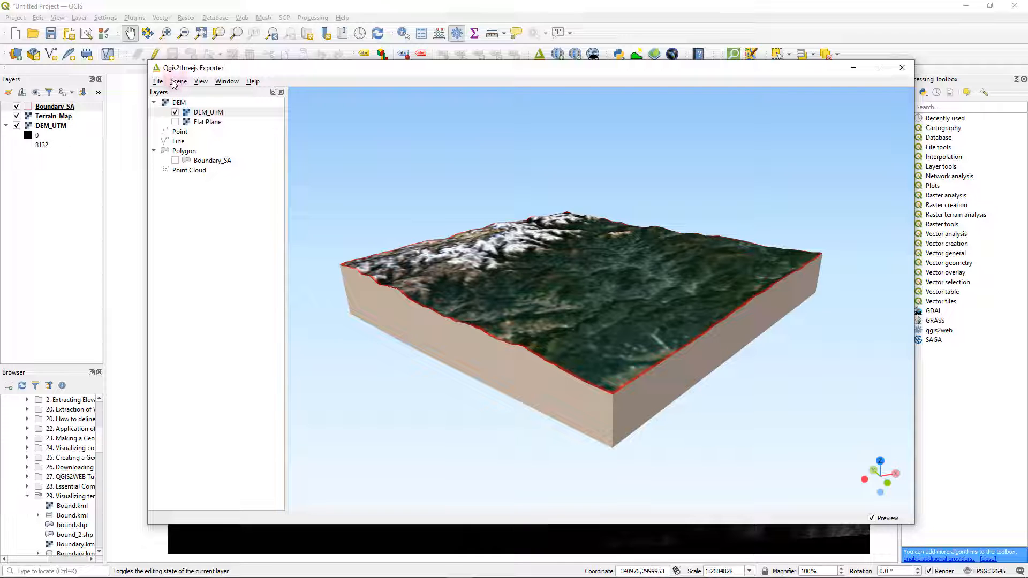
- Open the exporter's scene settings and apply a vertical exaggeration of 4 to the 3D terrain
drag(618, 408, 619, 286)
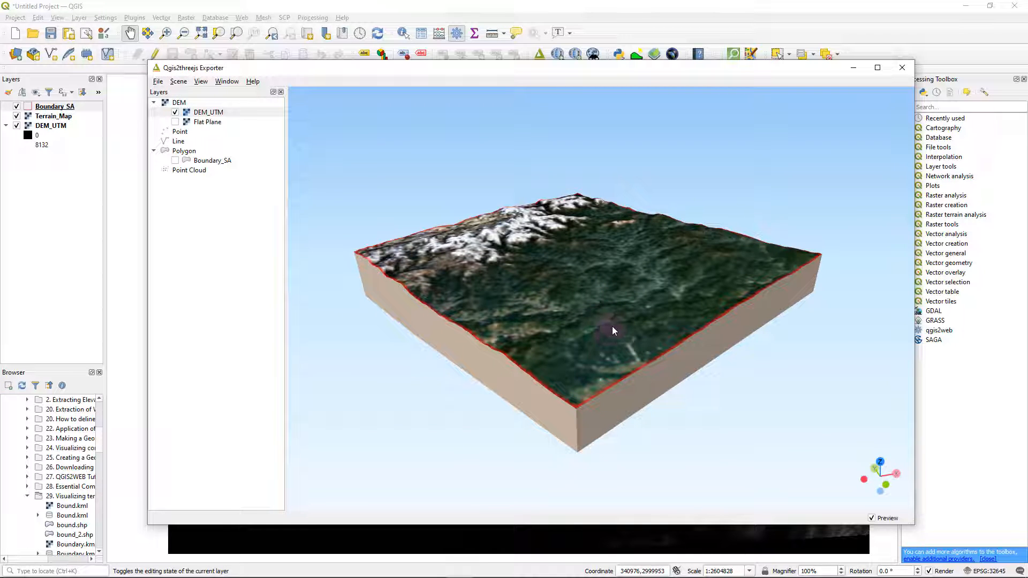
click(181, 83)
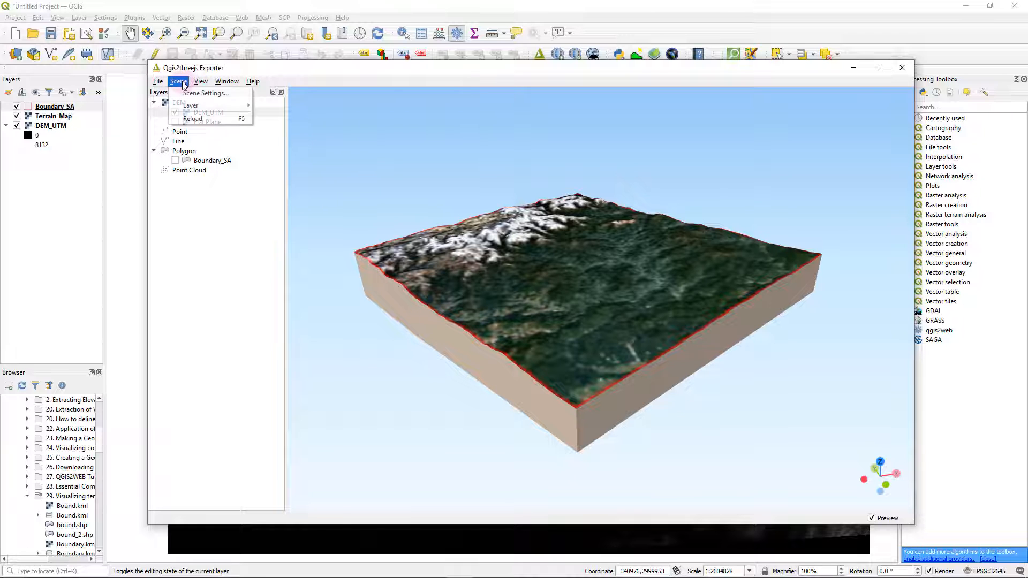
click(189, 93)
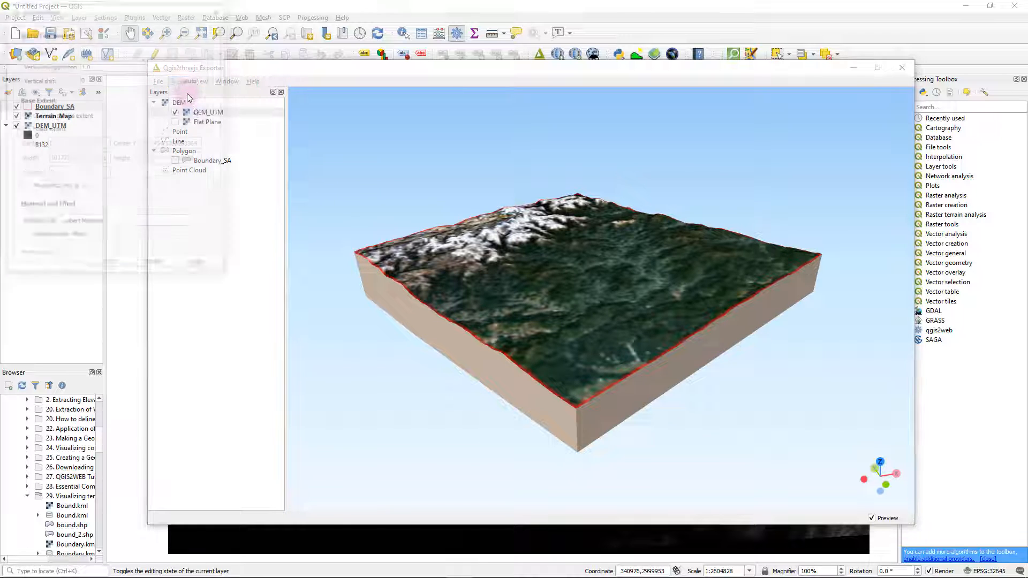
drag(121, 12, 159, 105)
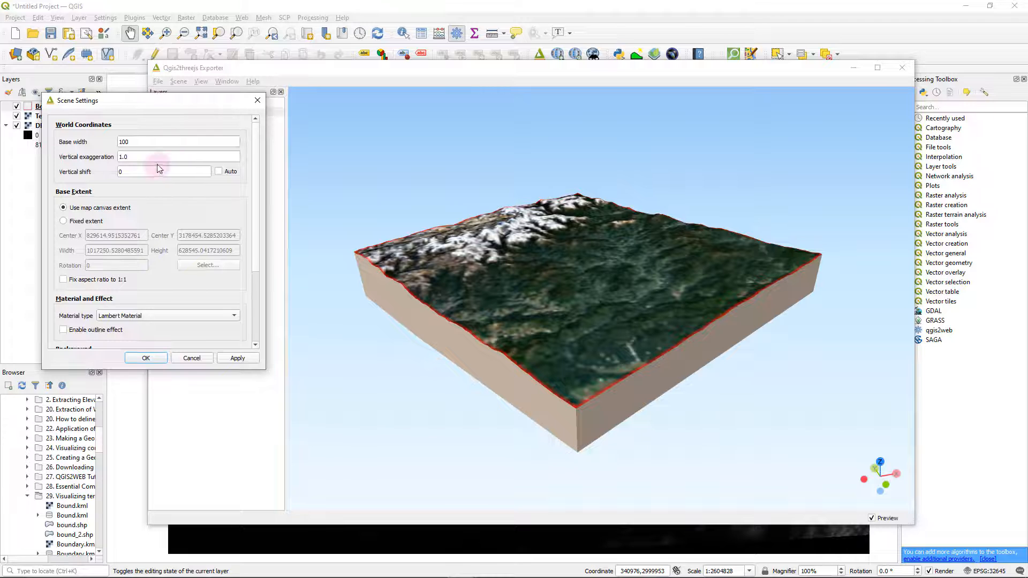
click(142, 158)
drag(139, 157, 114, 168)
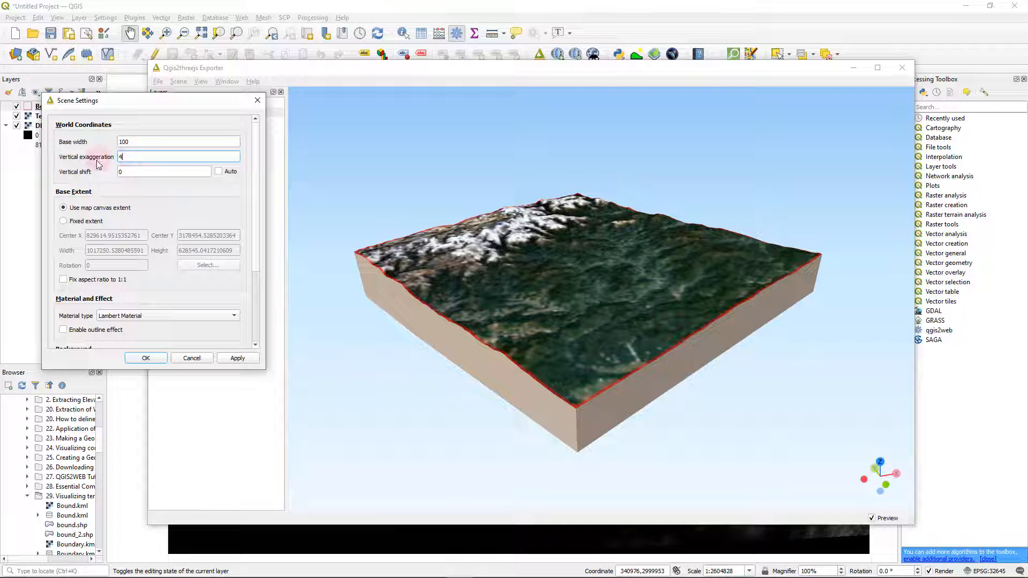
click(237, 359)
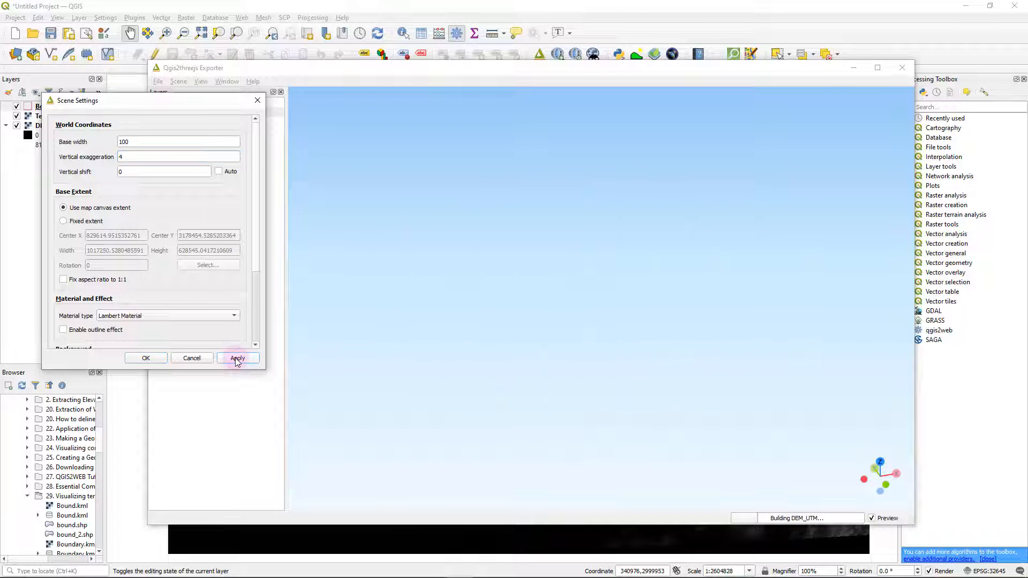
- Try a lower vertical exaggeration on the 3D terrain
mouse_move(567, 425)
mouse_down()
mouse_move(533, 389)
mouse_move(547, 423)
mouse_move(581, 418)
mouse_up()
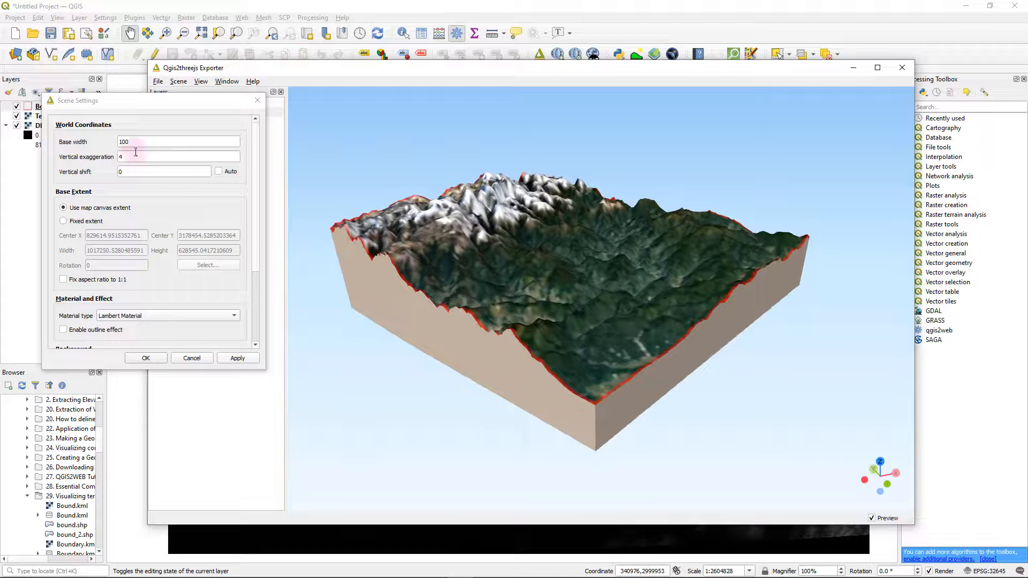
drag(133, 157, 109, 157)
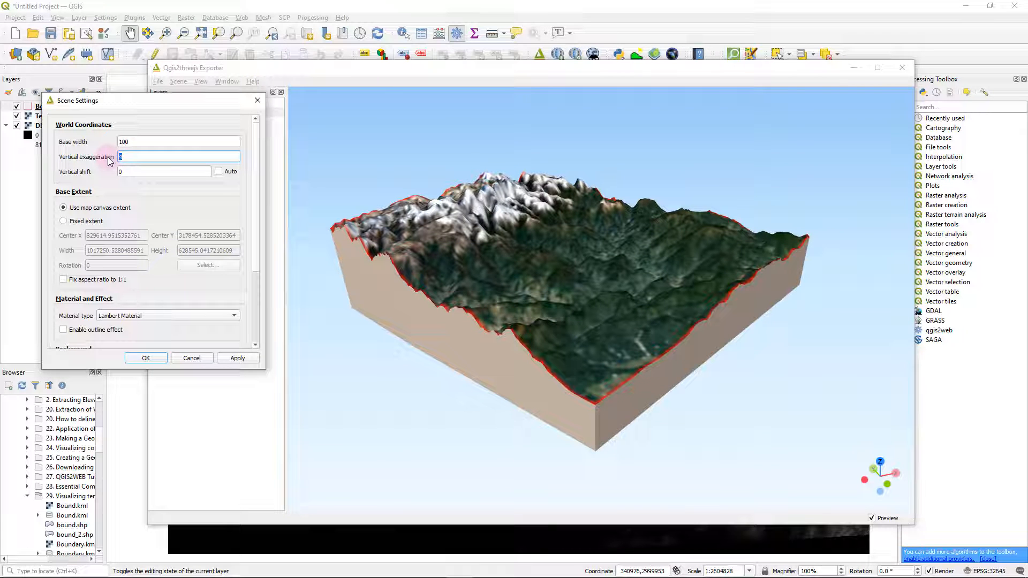
click(237, 358)
- Set the scene's vertical exaggeration to 5 and confirm the scene settings
drag(135, 157, 92, 165)
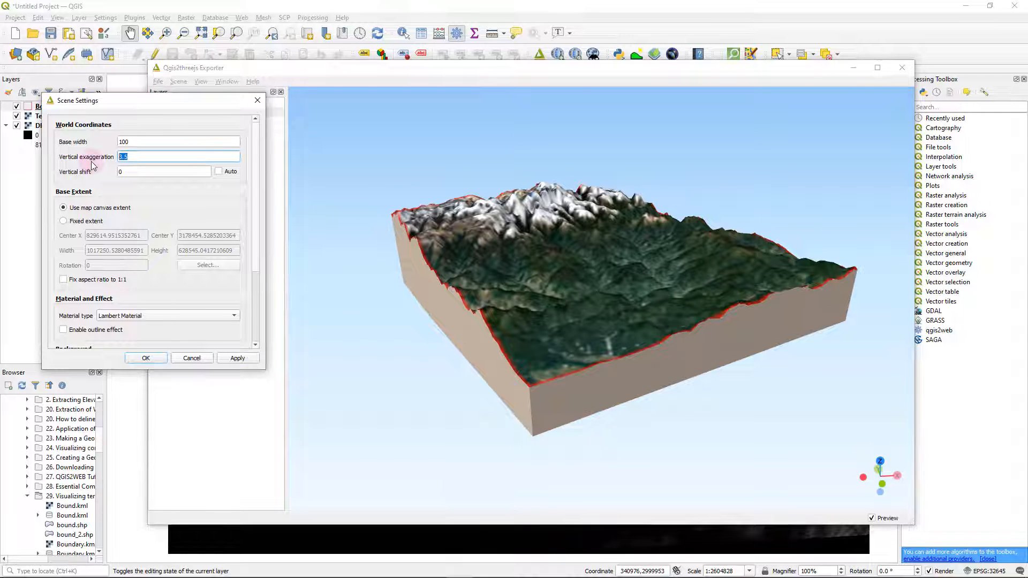
click(239, 358)
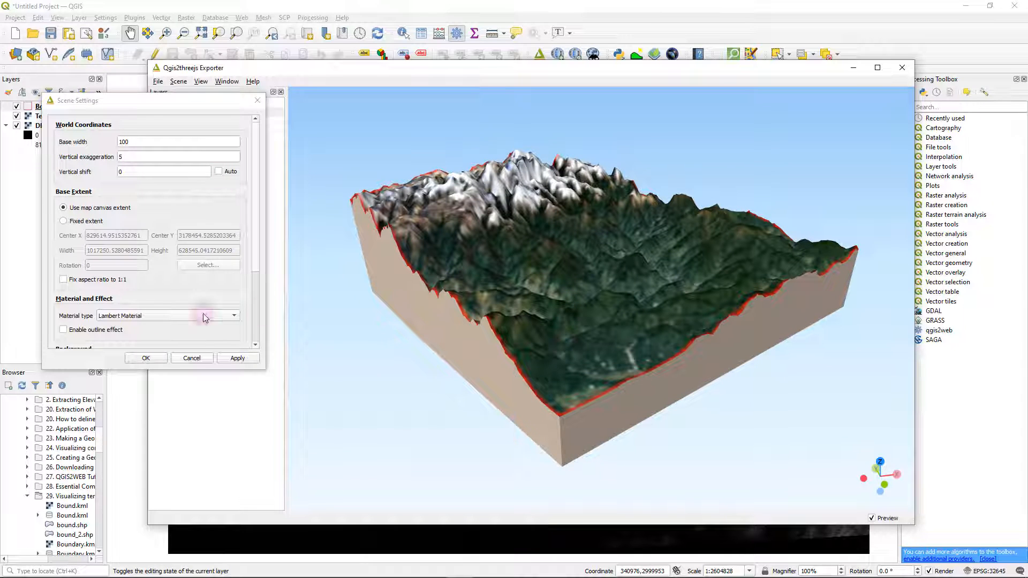
click(151, 359)
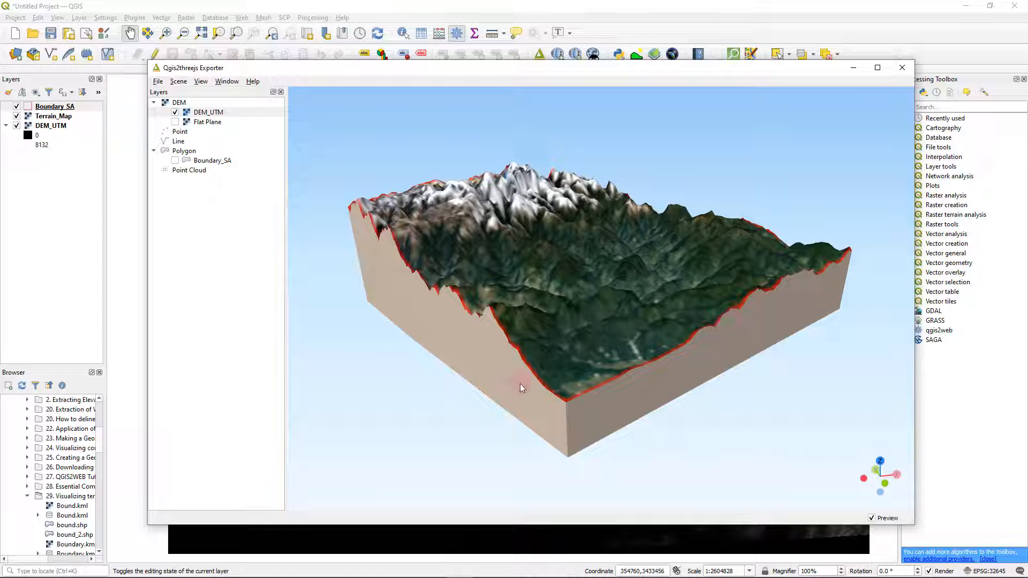
- Set the Boundary_SA layer's symbol opacity to 0% so its red outline is hidden on the terrain
click(54, 107)
right_click(59, 109)
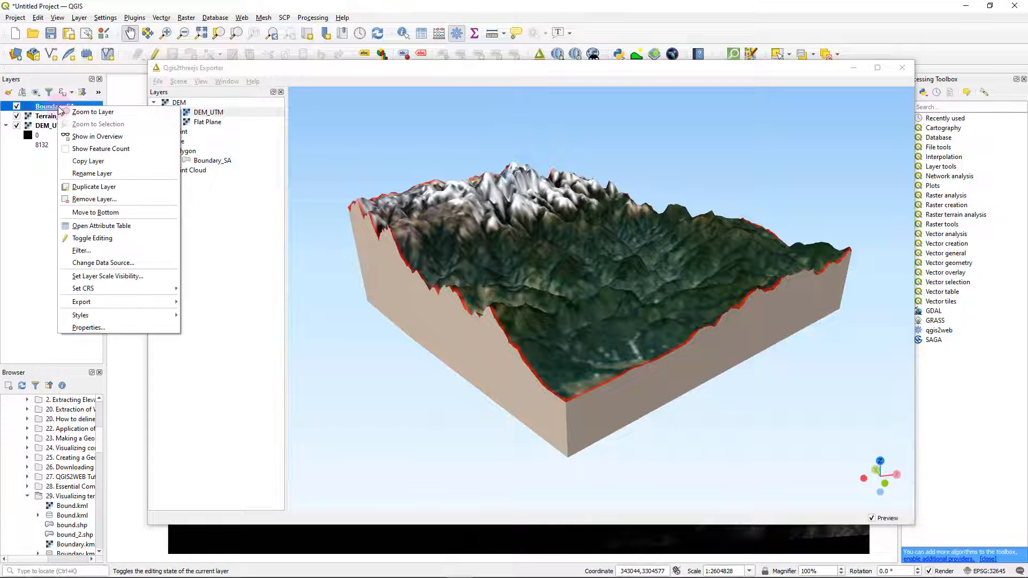
click(90, 328)
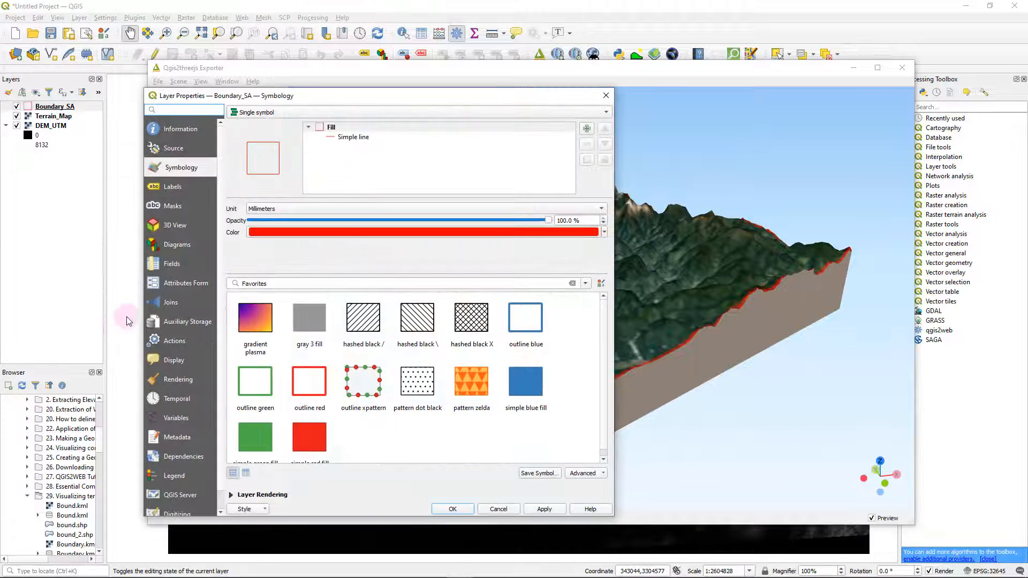
click(356, 138)
click(341, 128)
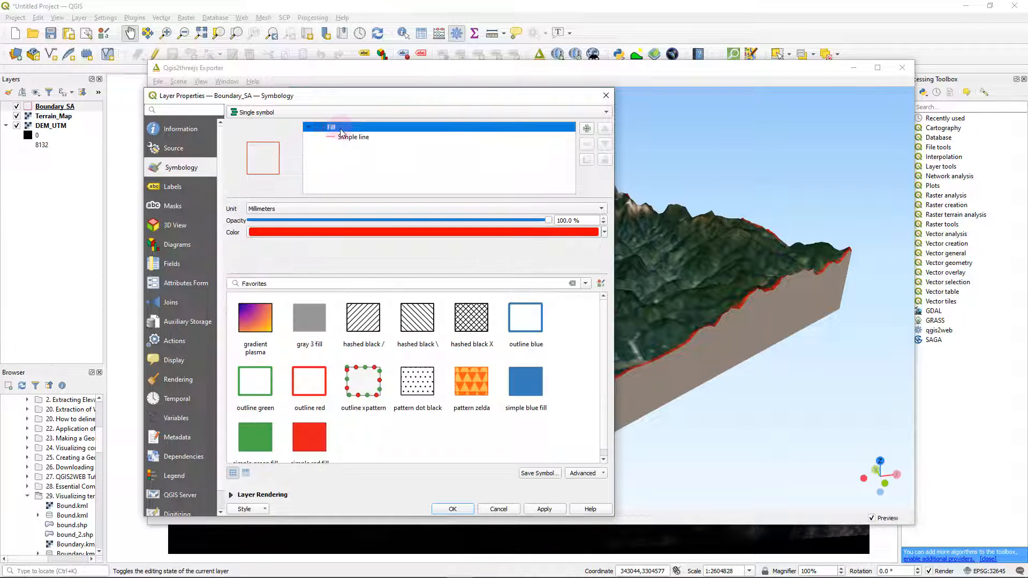
drag(548, 220, 230, 235)
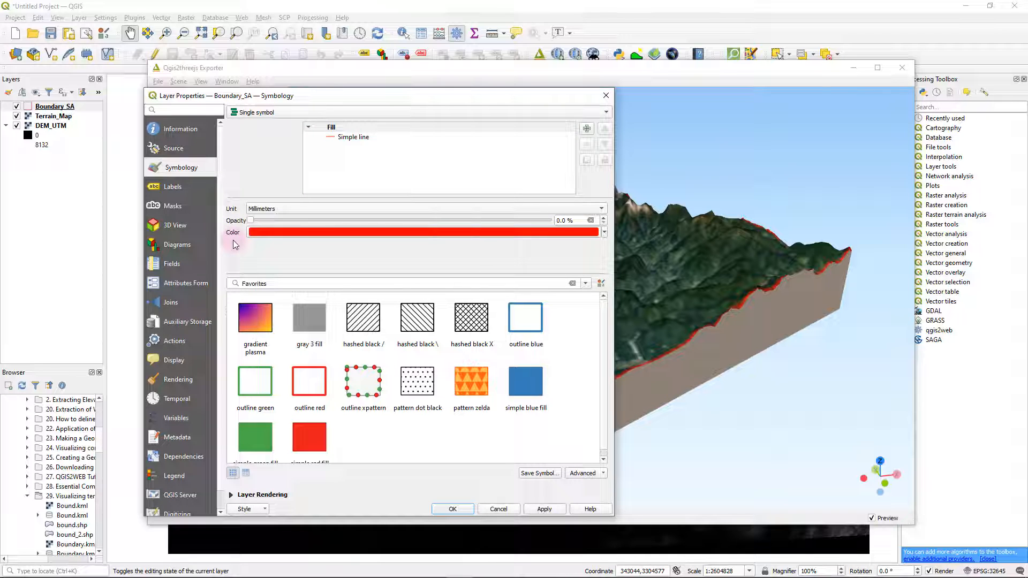
click(545, 508)
click(529, 510)
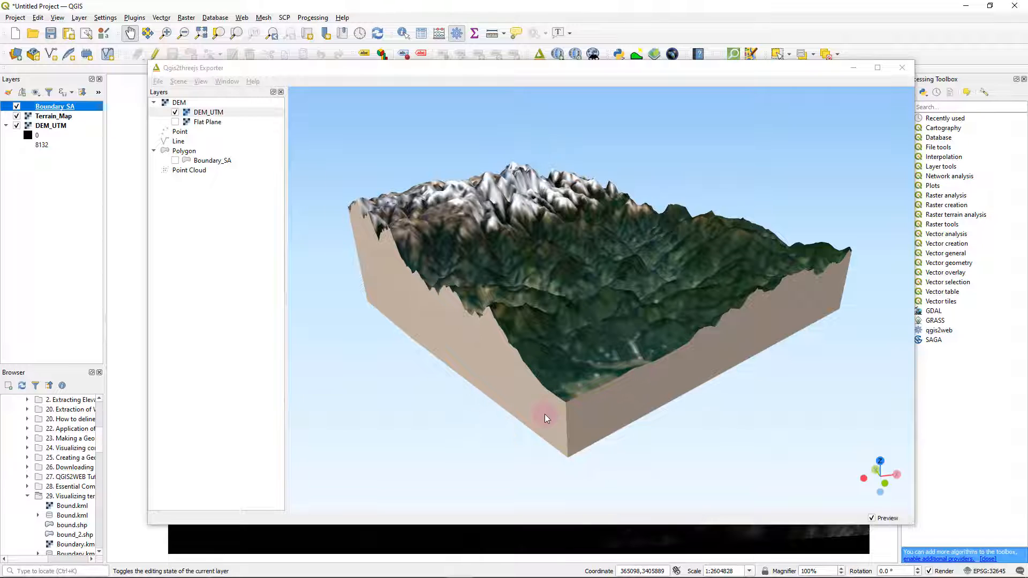
- Enlarge the exporter window and begin saving the current 3D scene as an image with an output size of 1920 × 1080 px
drag(545, 413, 548, 420)
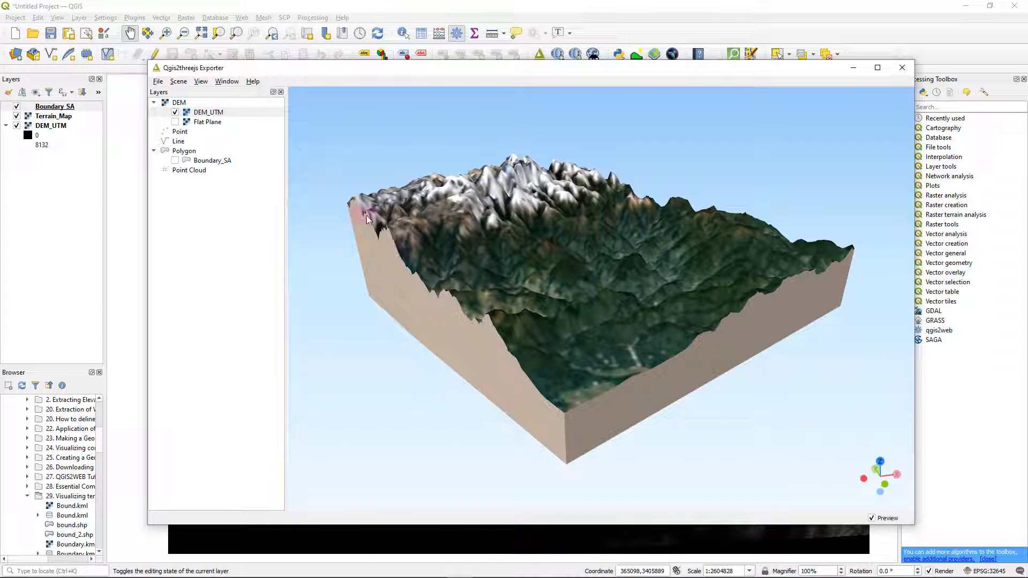
click(878, 67)
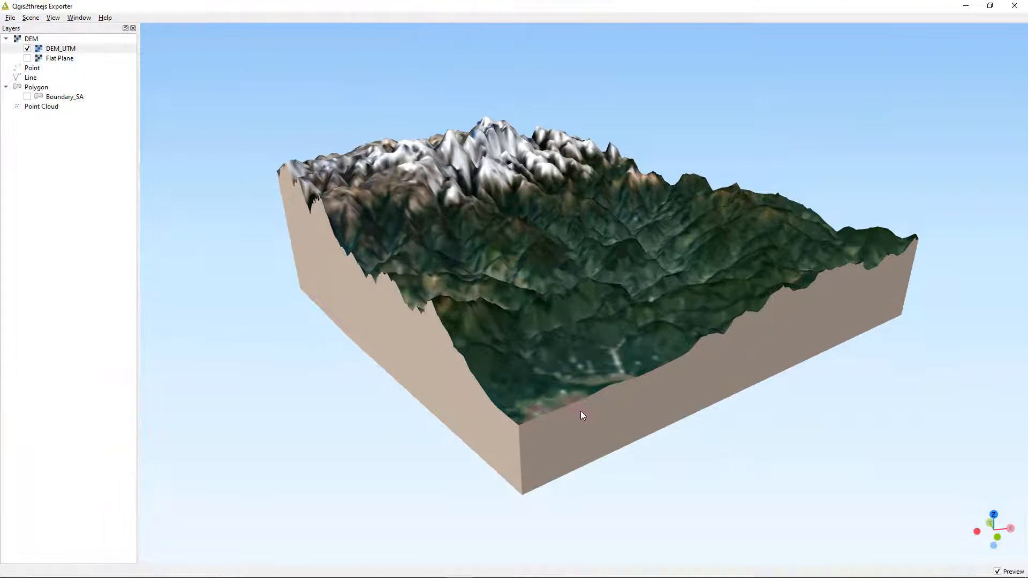
click(10, 18)
mouse_move(42, 43)
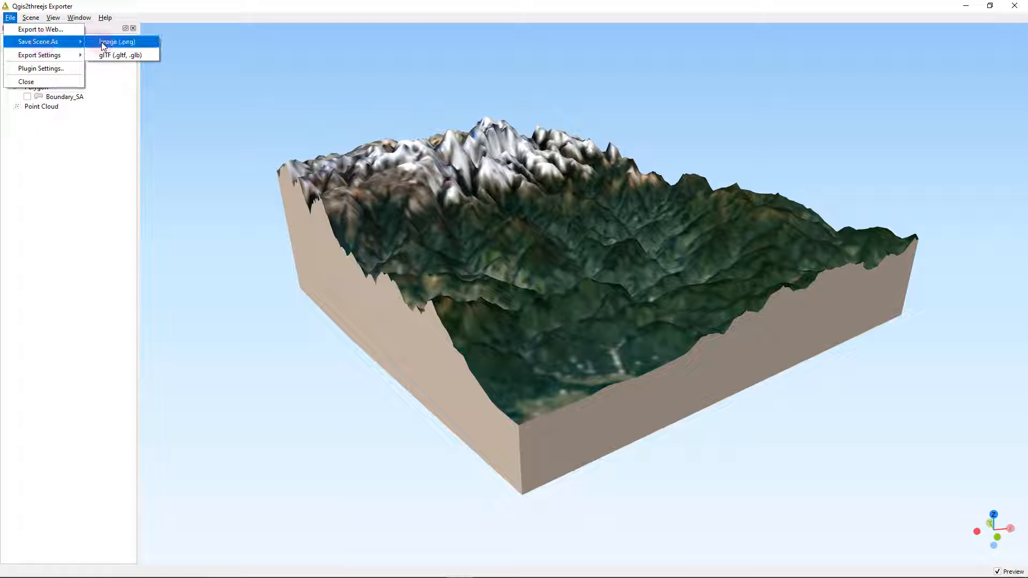
click(117, 42)
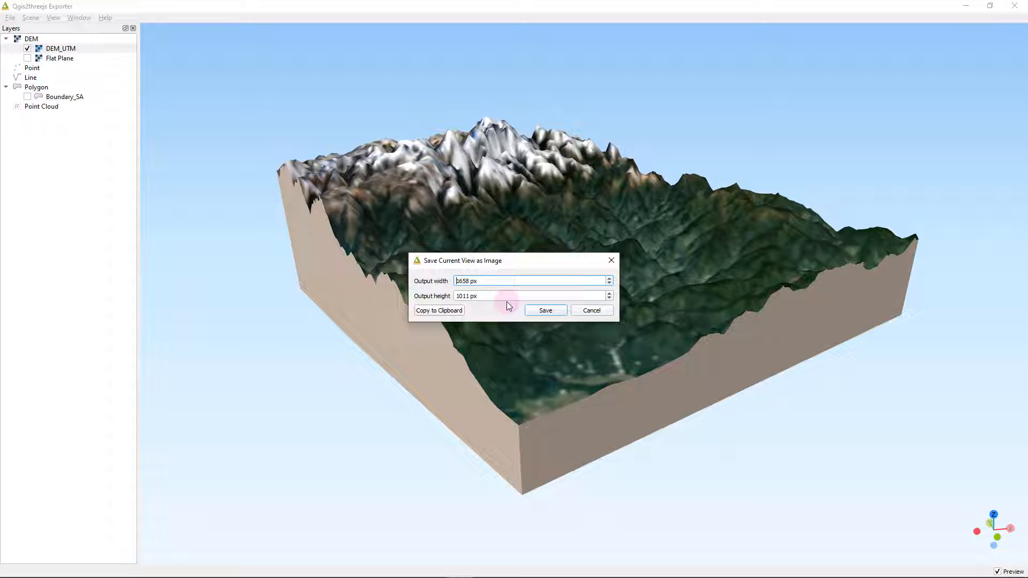
double_click(462, 282)
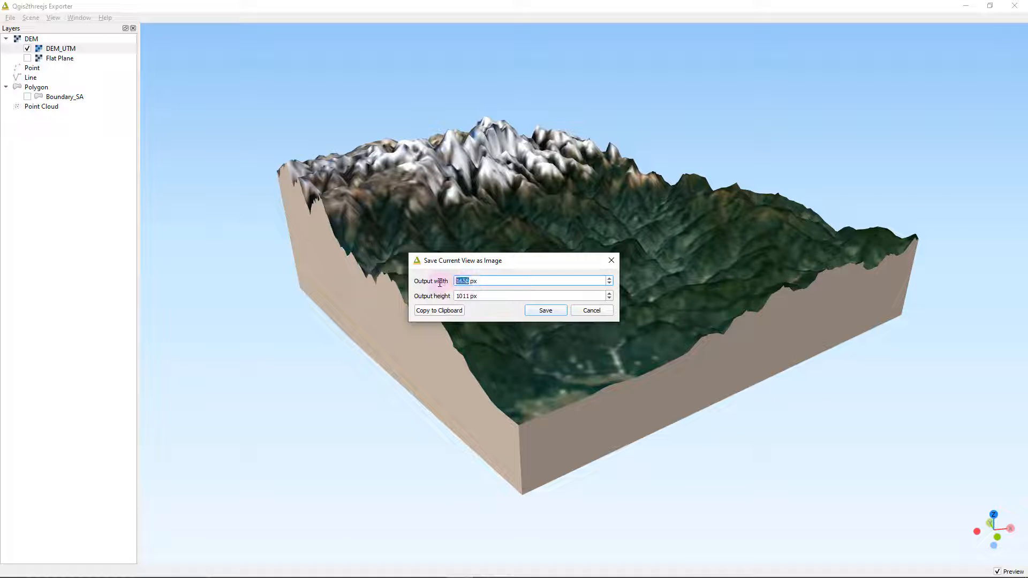
text(1920)
click(468, 296)
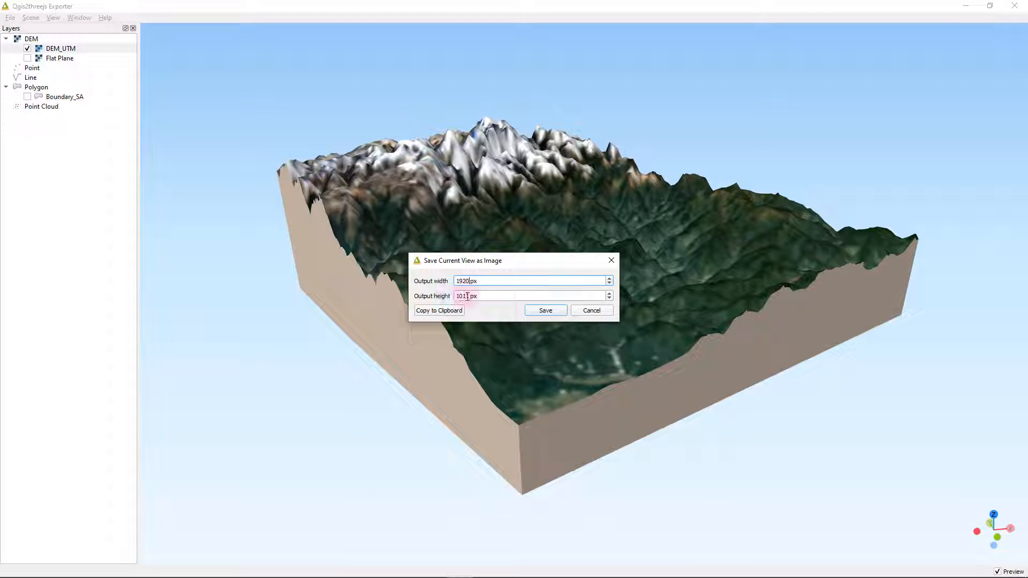
double_click(467, 295)
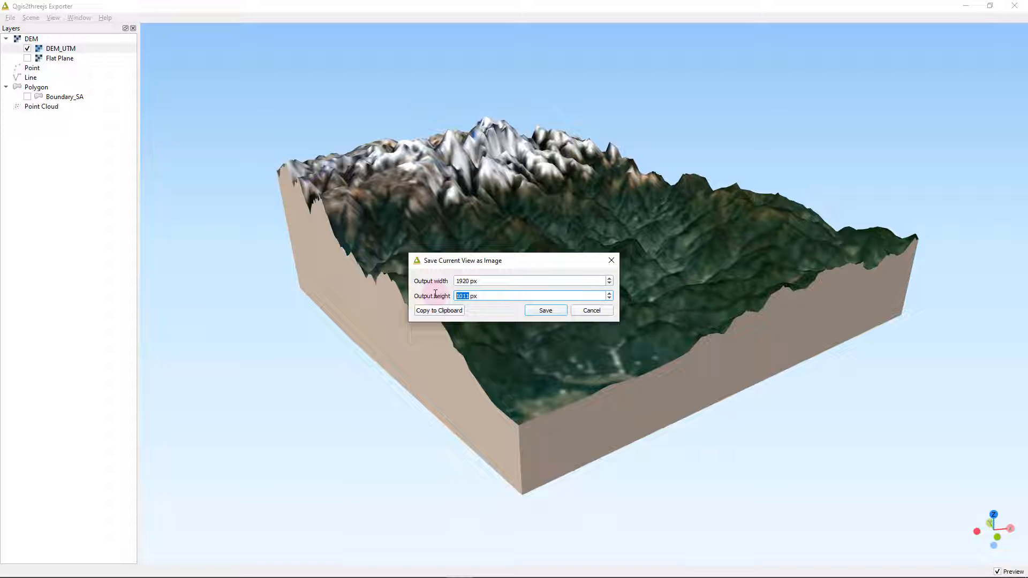
text(10)
click(546, 310)
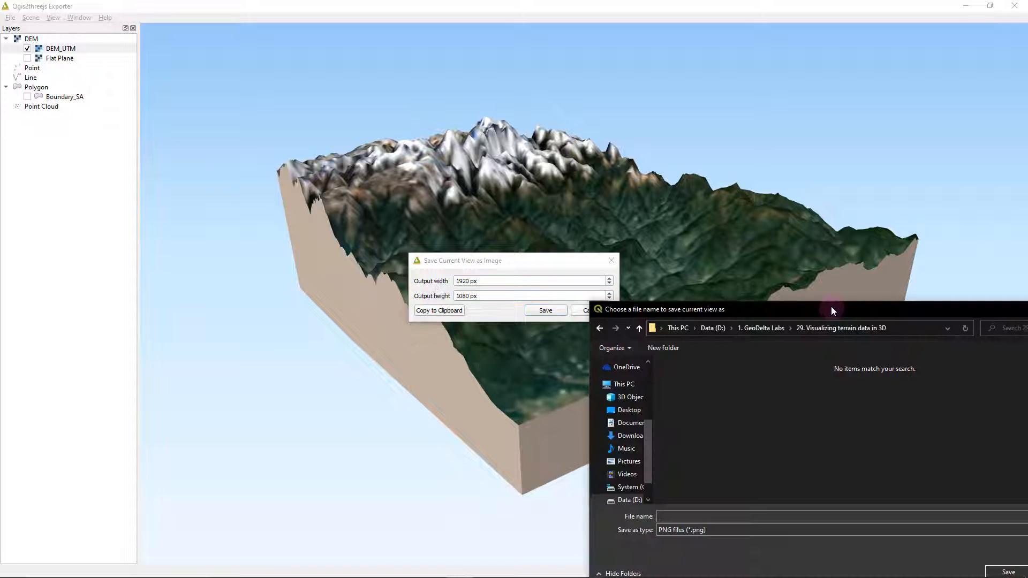
- Save the scene view as a PNG named terrain_image in the "29. Visualizing terrain data in 3D" folder
drag(834, 308, 480, 207)
click(356, 416)
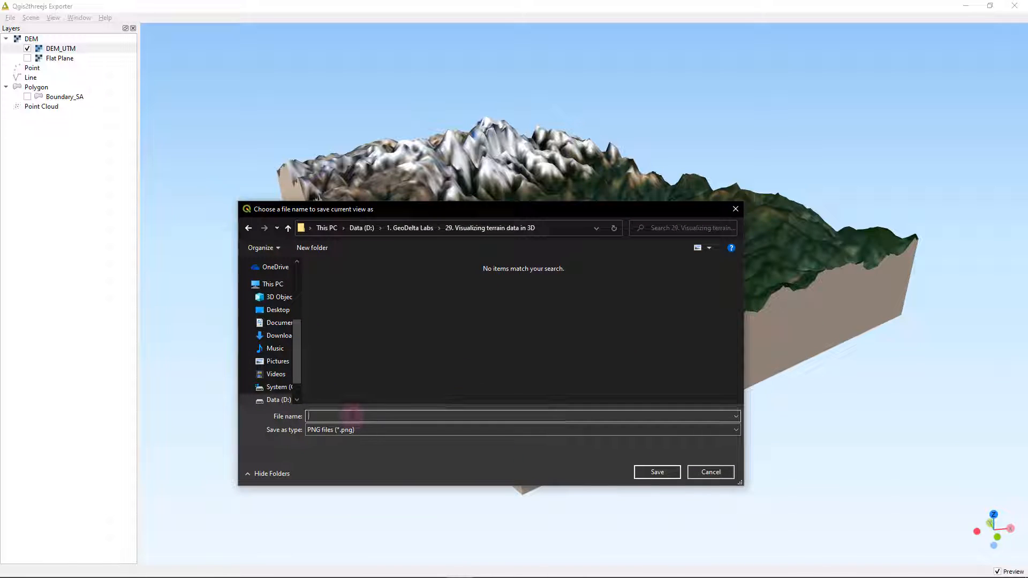
text(terrain_image)
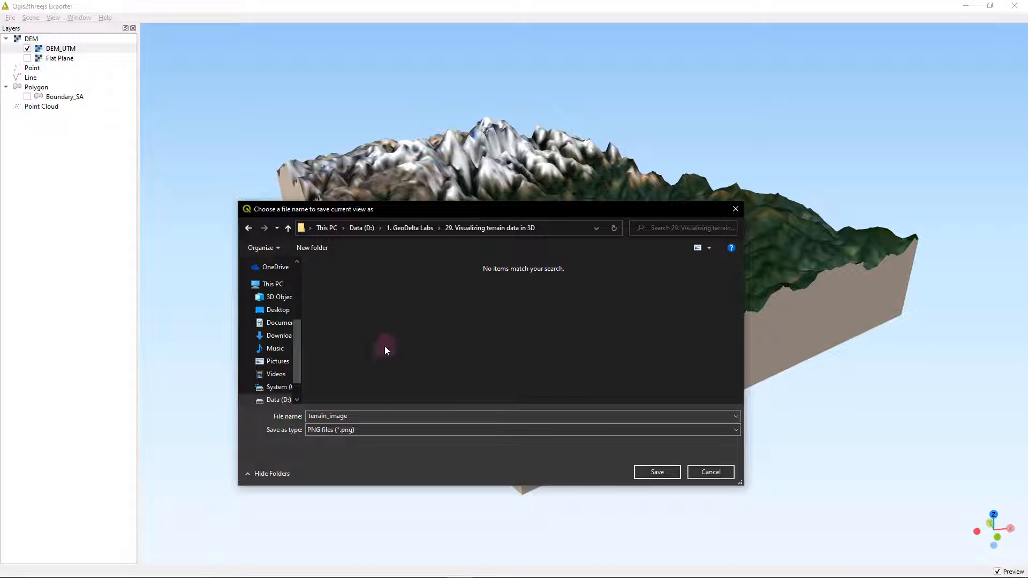
click(658, 472)
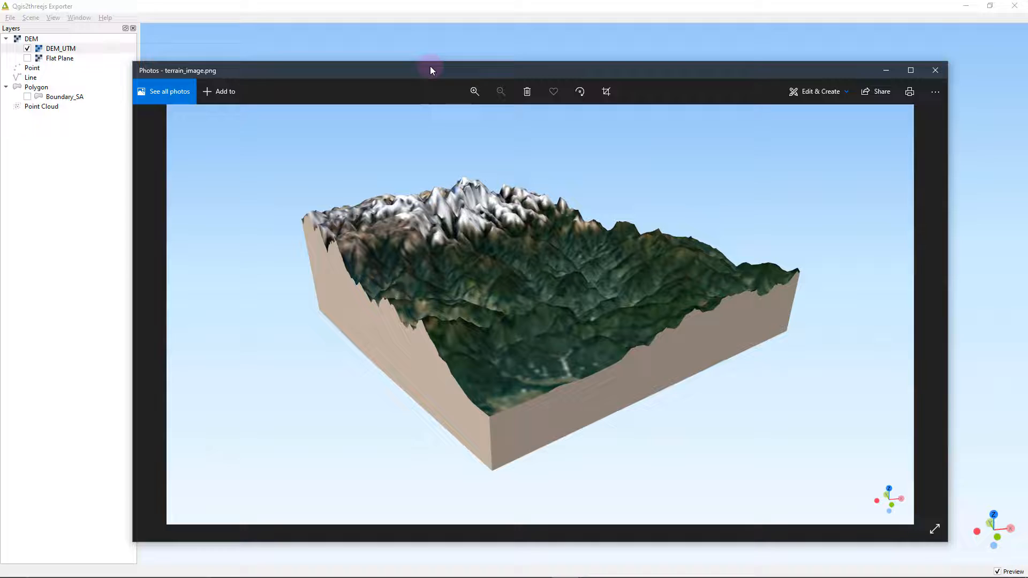
- View the exported terrain_image.png and the soil.jpg texture in Photos, arranging their windows beside each other
drag(430, 70, 400, 41)
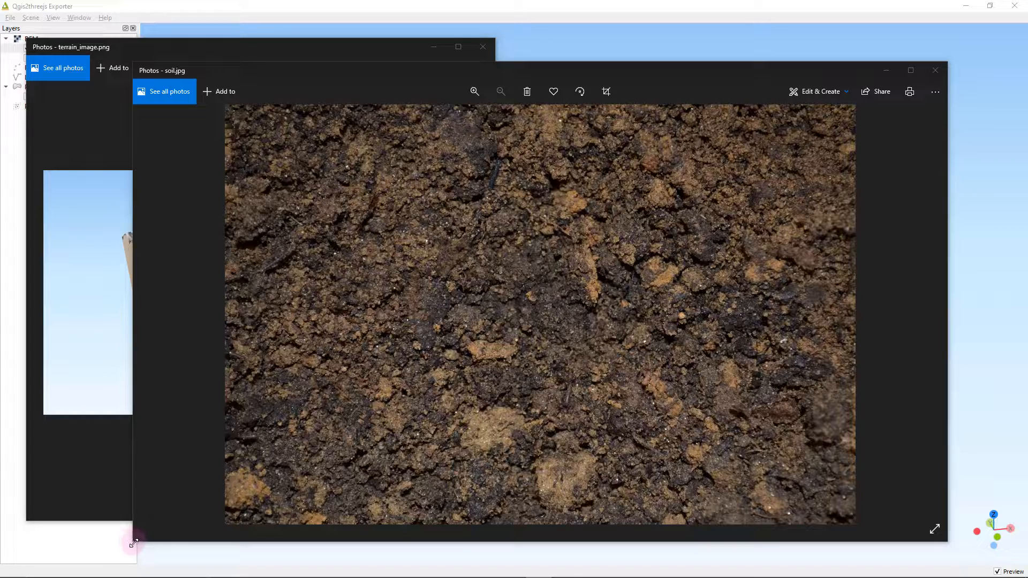
drag(132, 541, 538, 528)
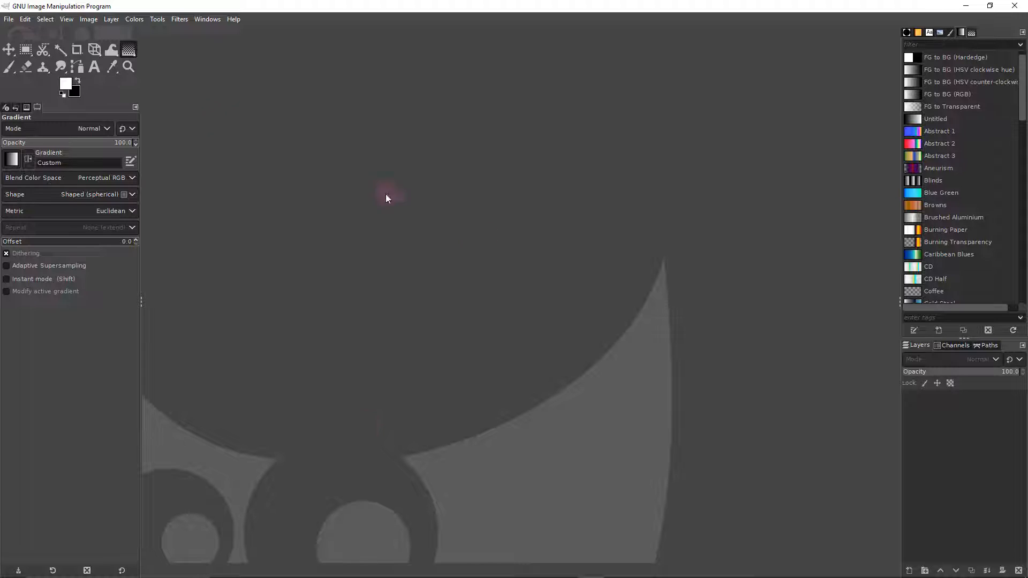
- In GIMP, create a new 1920 × 1080 px RGB image at 300 pixels/in, filled with transparency
click(9, 19)
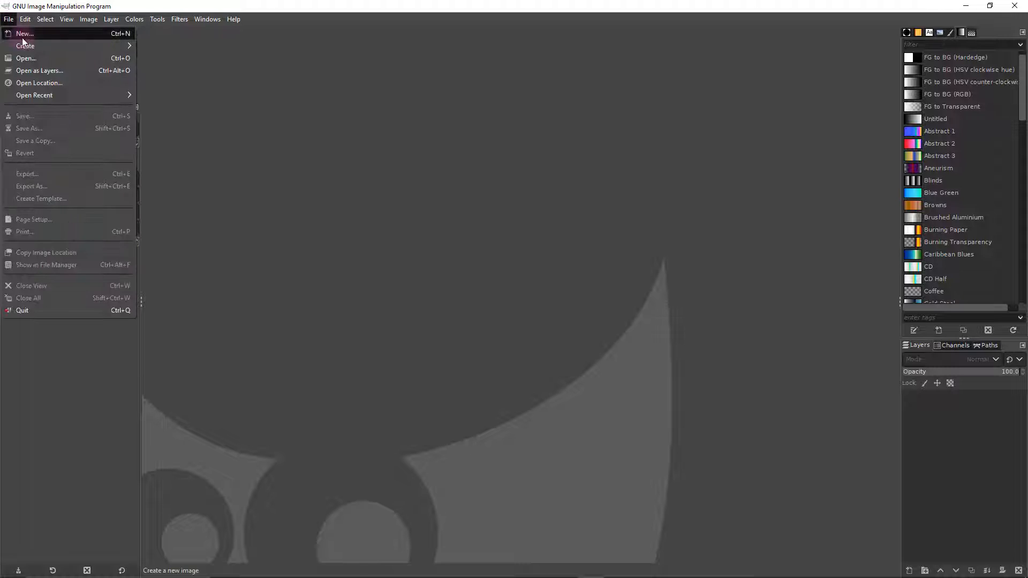
click(23, 34)
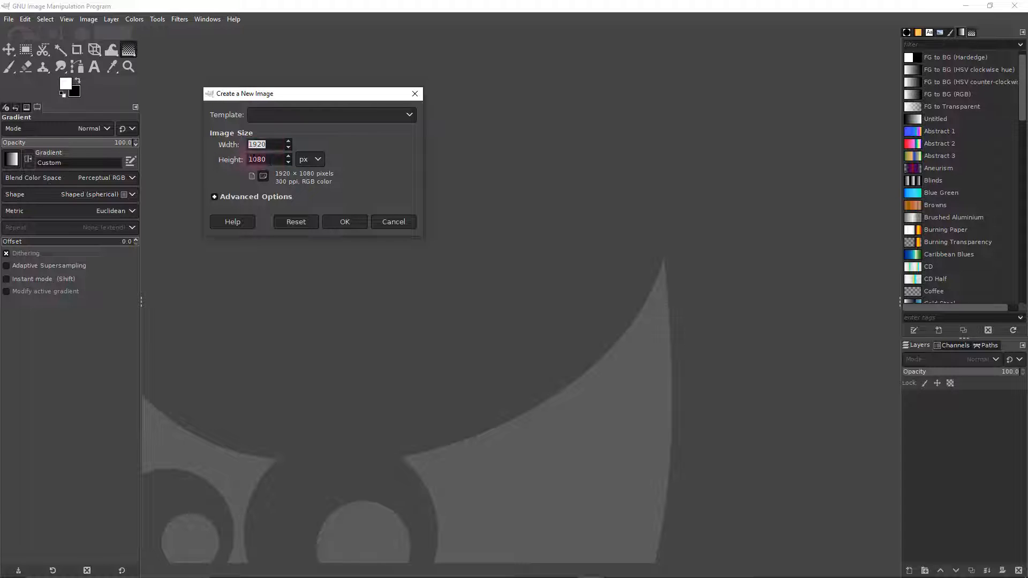
double_click(263, 160)
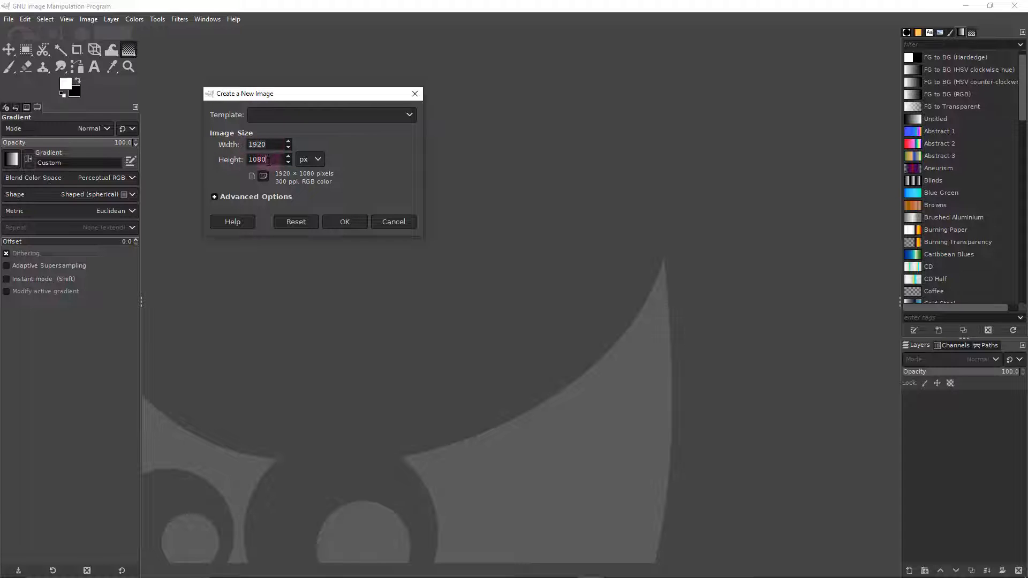
click(214, 197)
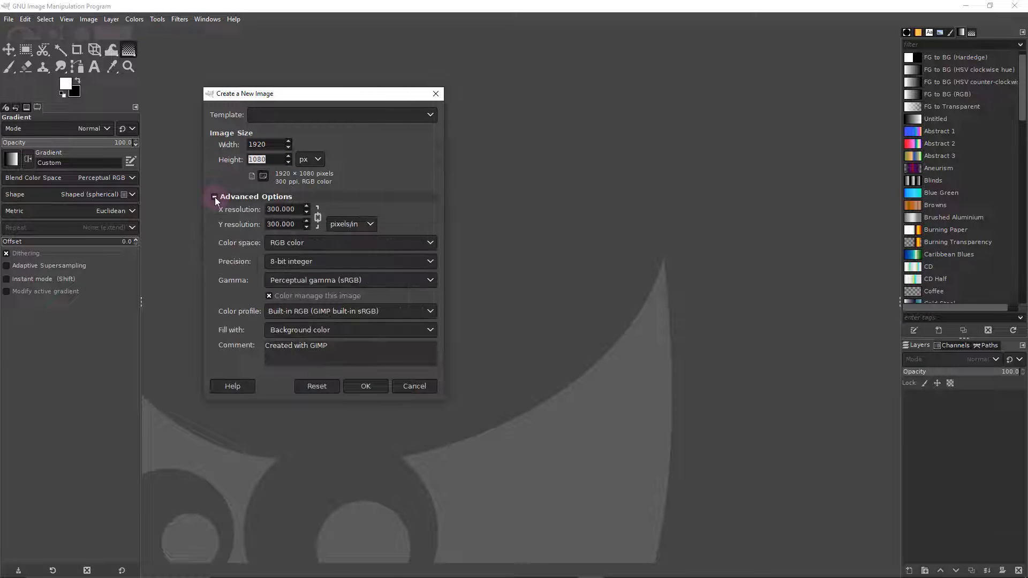
click(300, 333)
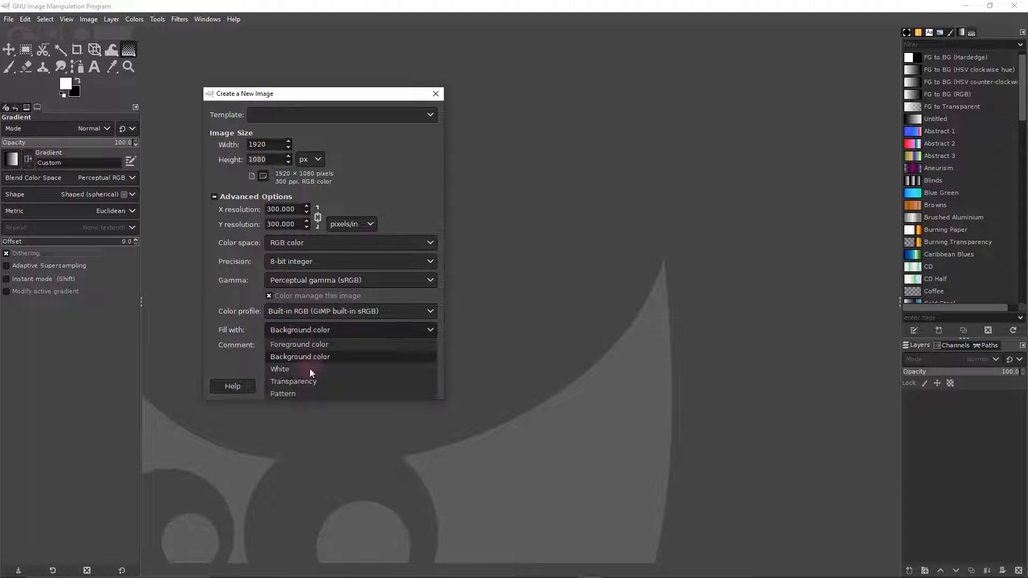
click(312, 382)
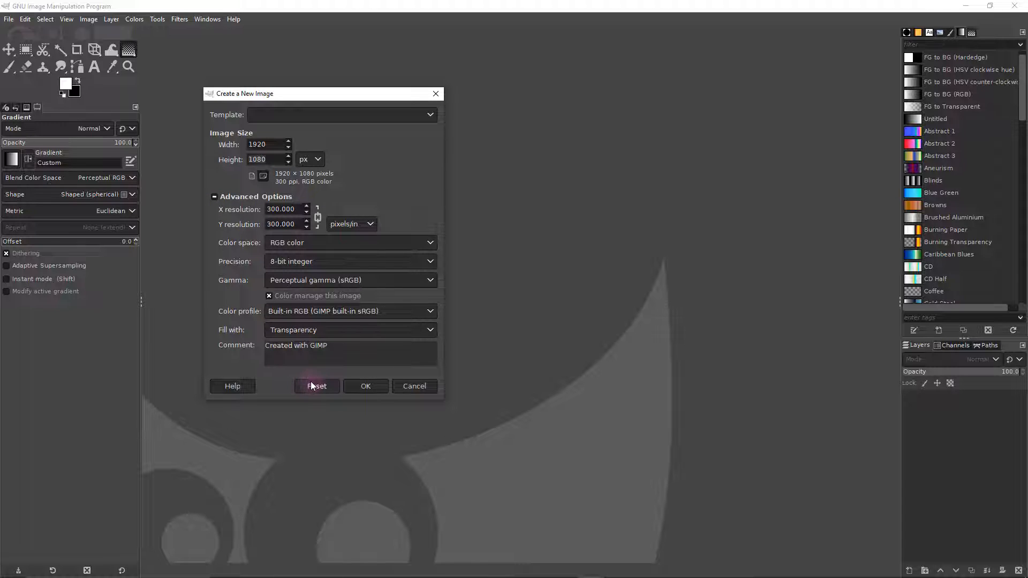
click(368, 387)
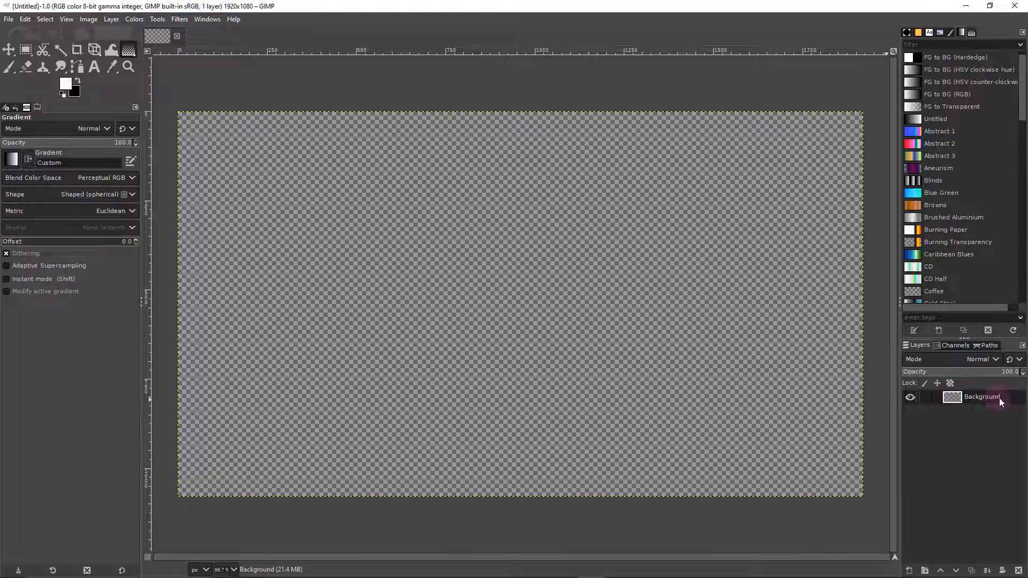
click(910, 398)
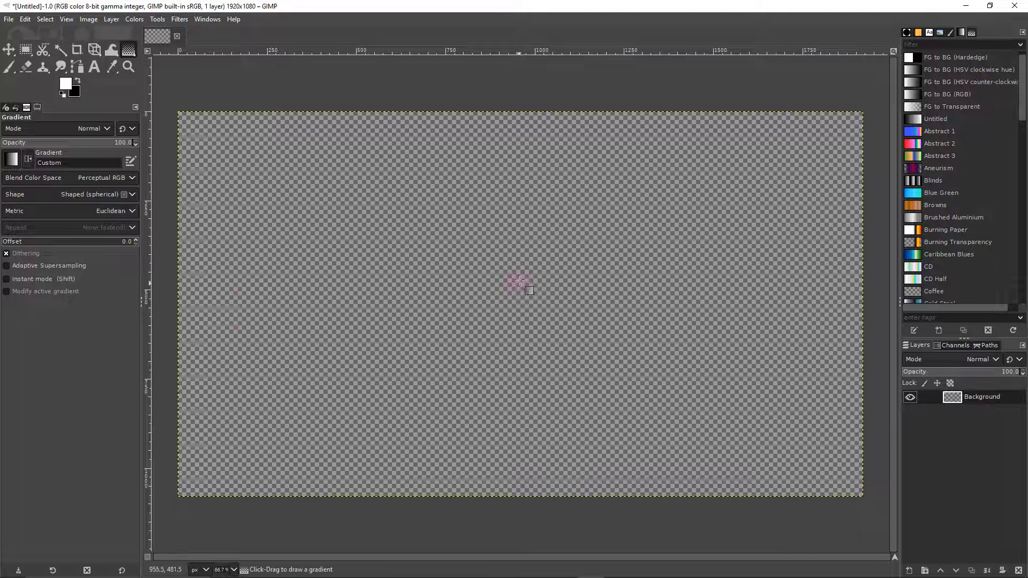
- Add terrain_image from the Images folder to the blank canvas as a new layer
drag(623, 168, 696, 193)
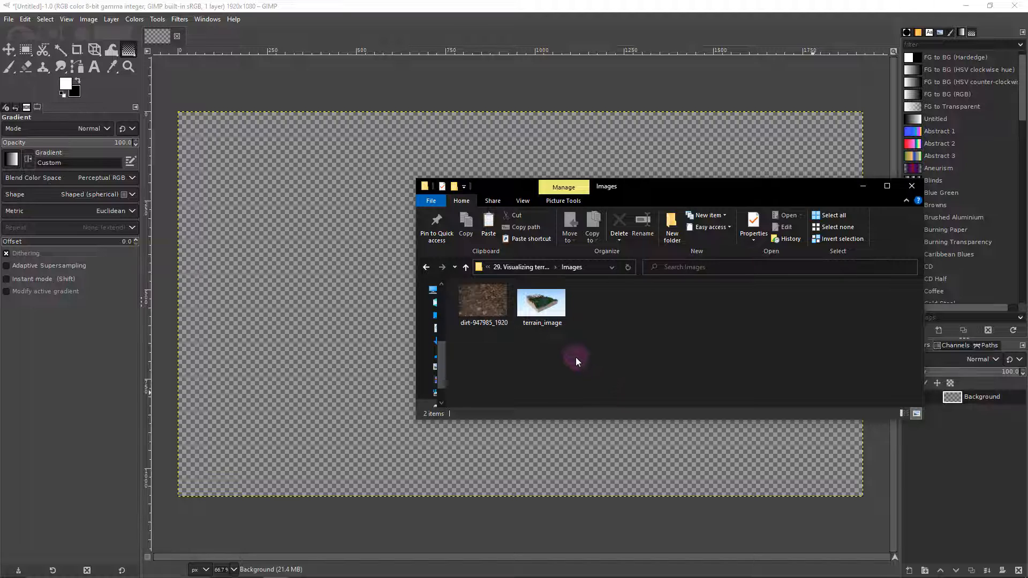
click(541, 308)
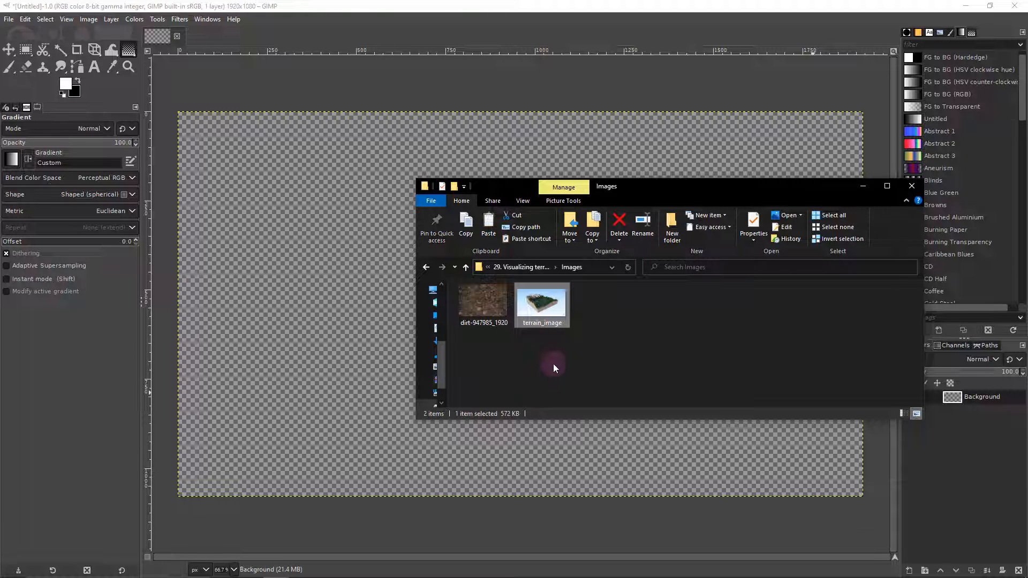
click(473, 304)
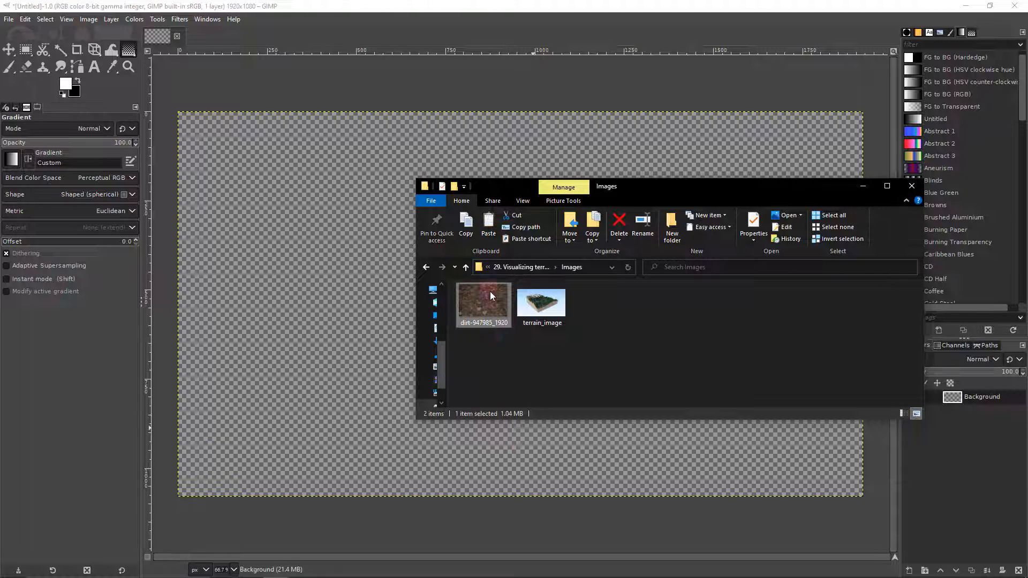
click(549, 312)
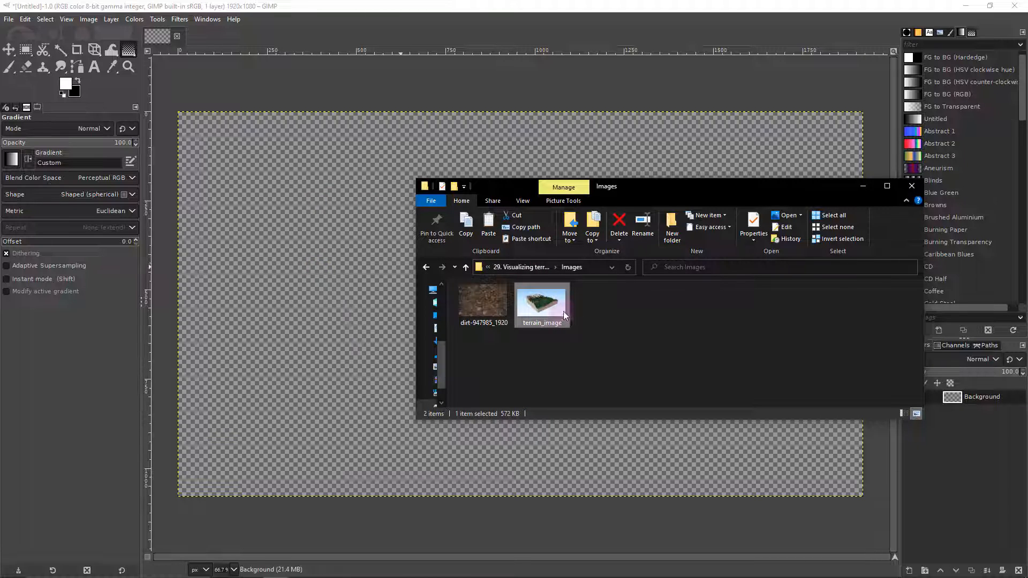
drag(556, 310, 306, 291)
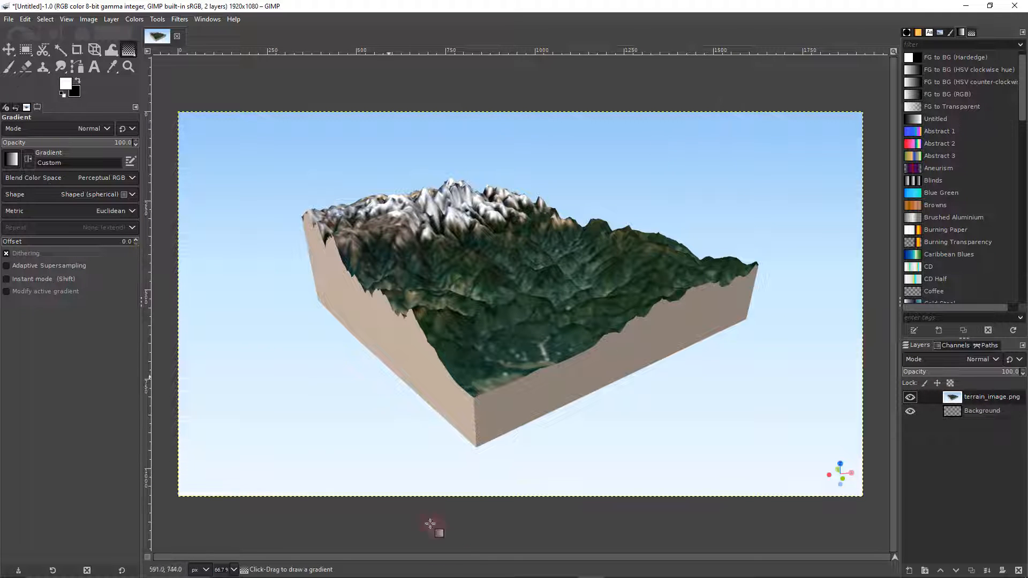
- Add the dirt-947985_1920 image as a layer above the terrain image and hide that layer
key(alt+Tab)
drag(495, 308, 294, 280)
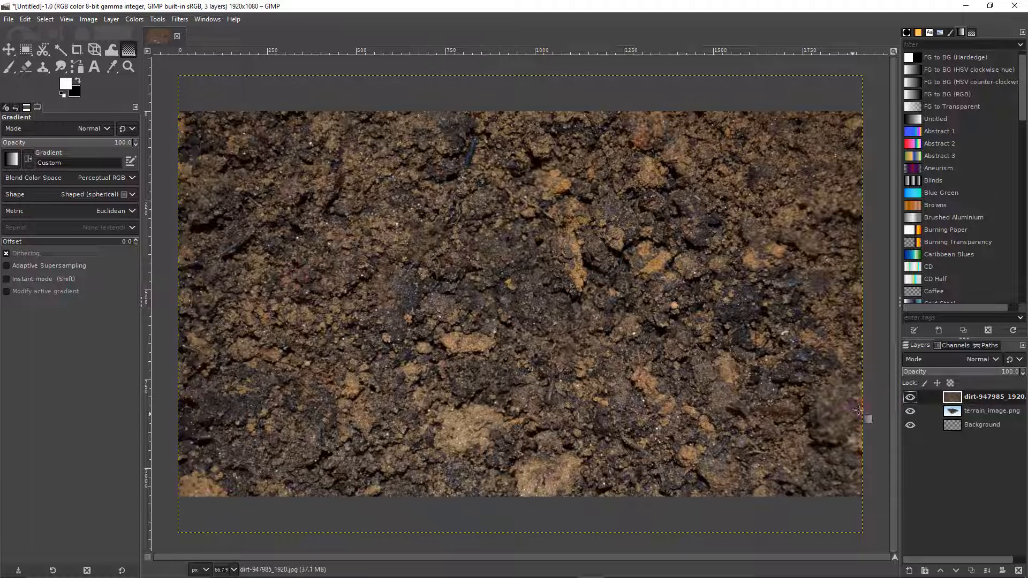
click(910, 398)
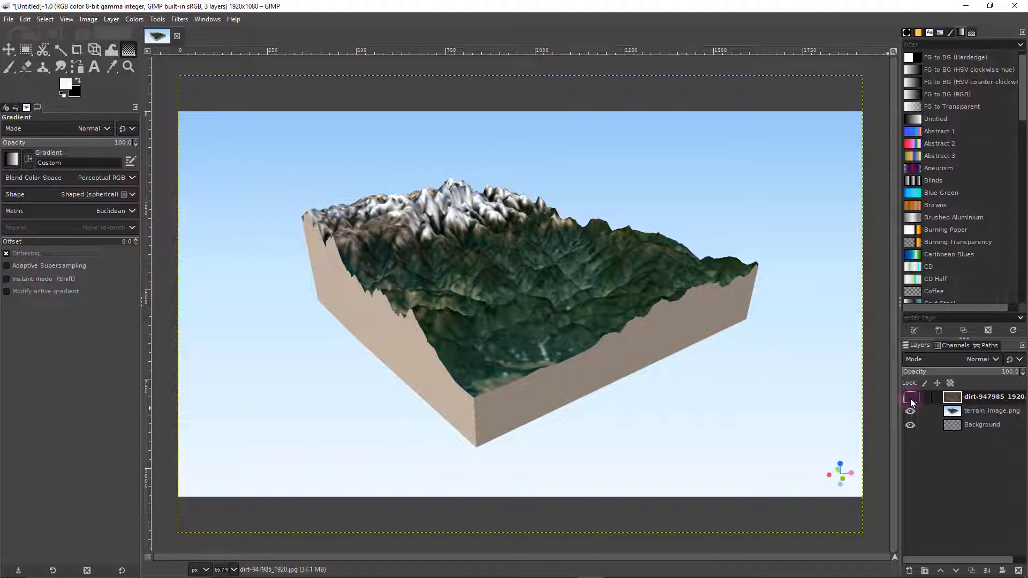
- Create a transparent 1920 × 1080 px layer named outline_left directly above the terrain_image.png layer
click(988, 412)
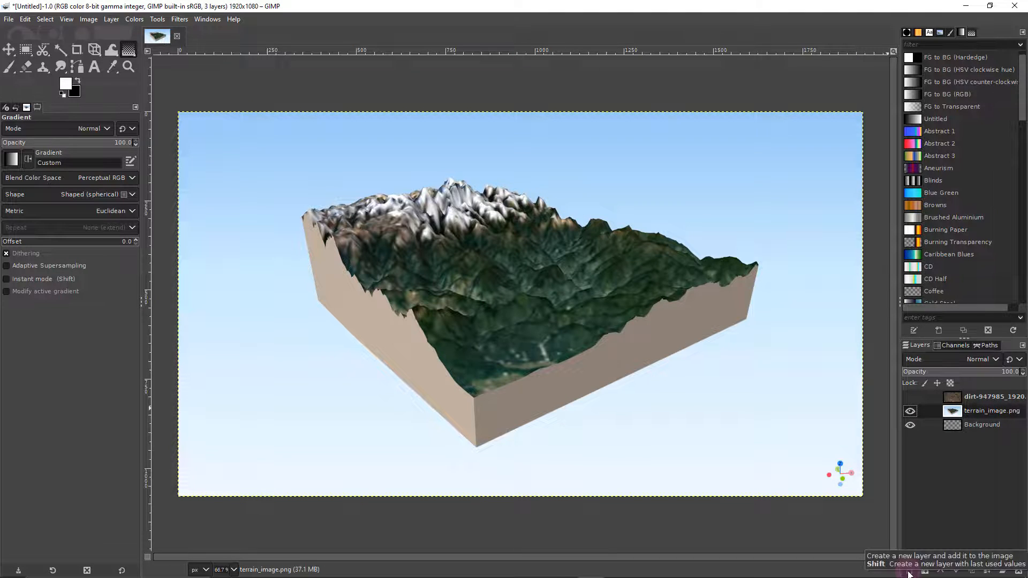
click(909, 572)
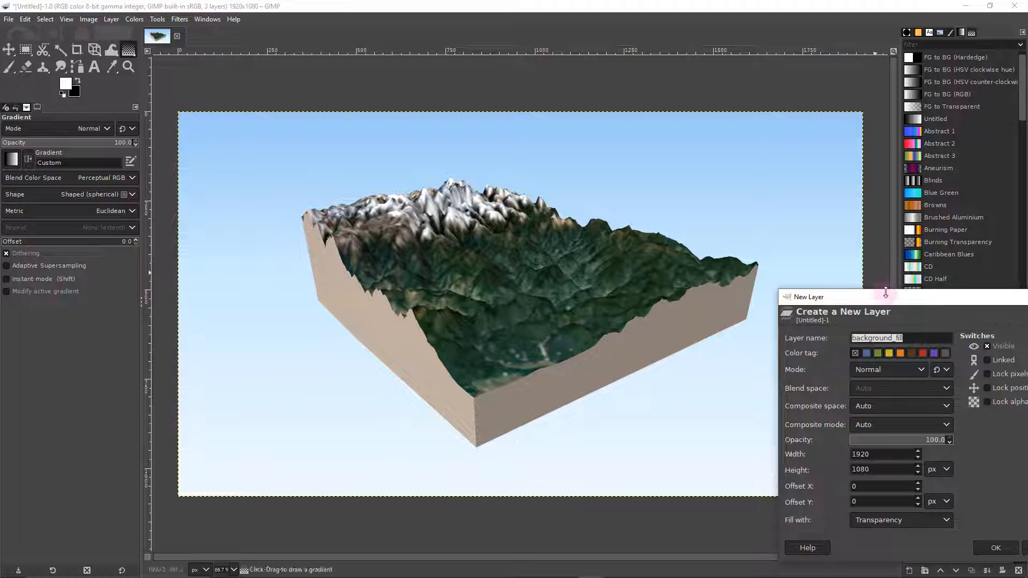
drag(892, 297, 506, 172)
drag(527, 214, 425, 216)
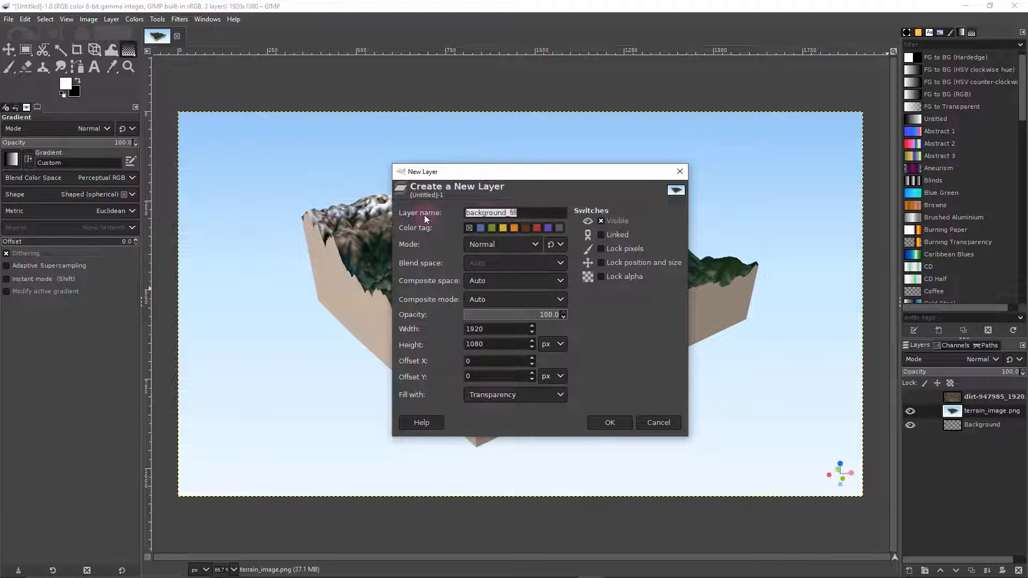
text(path)
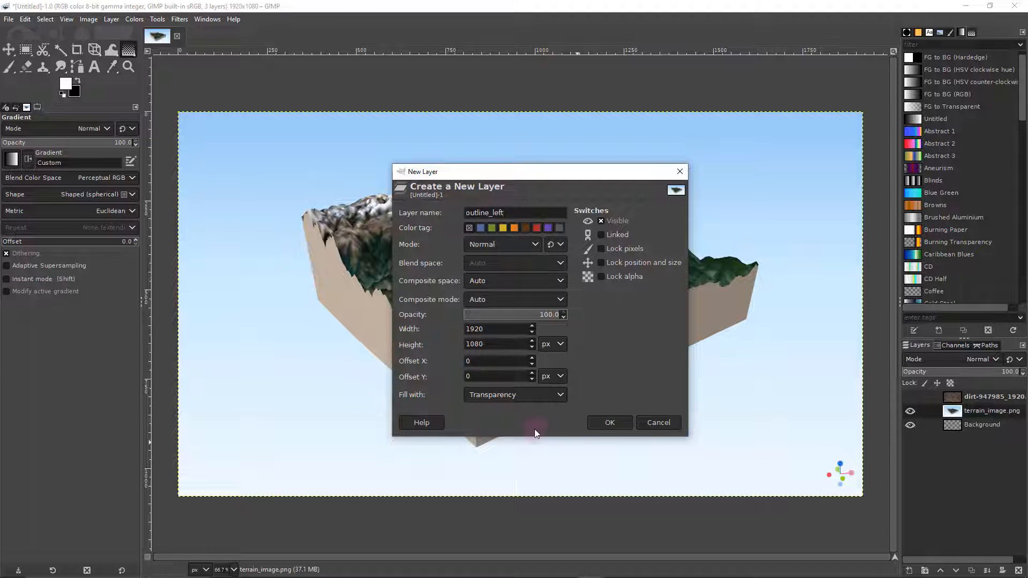
click(496, 395)
click(498, 447)
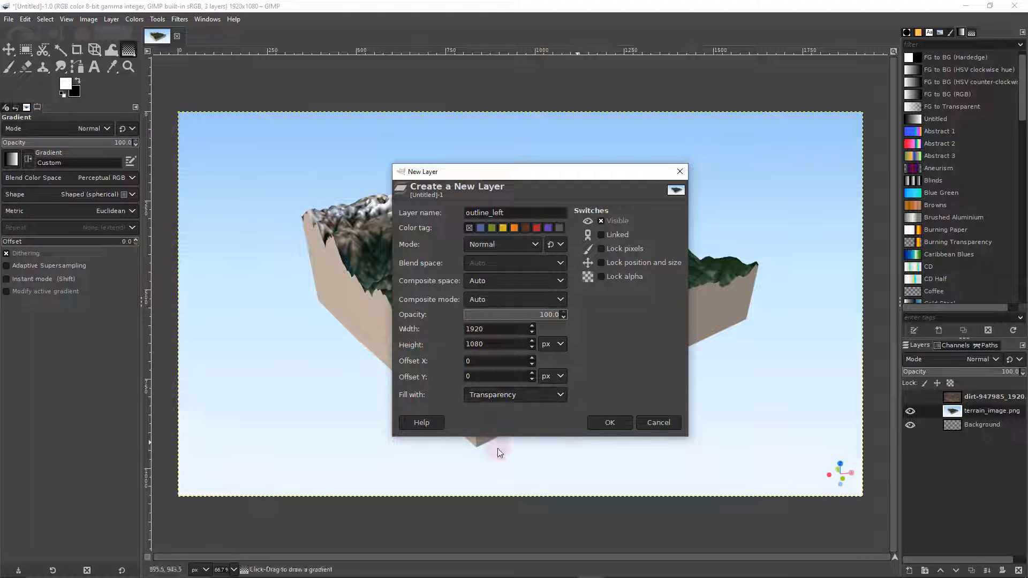
click(610, 423)
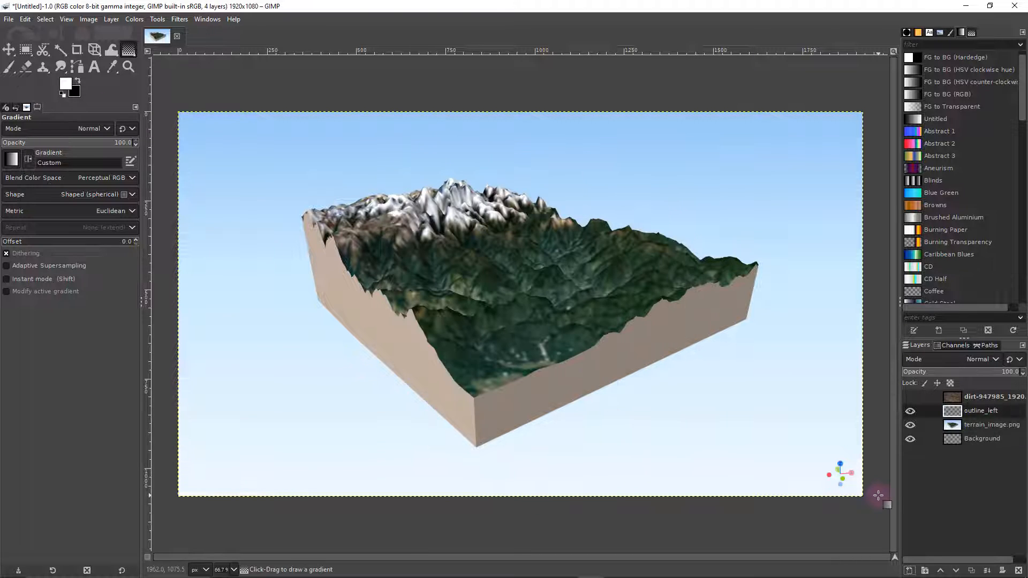
- Start a path down the terrain block's front corner edge, along the left wall's bottom edge and up just outside its far corner
key(m)
click(155, 20)
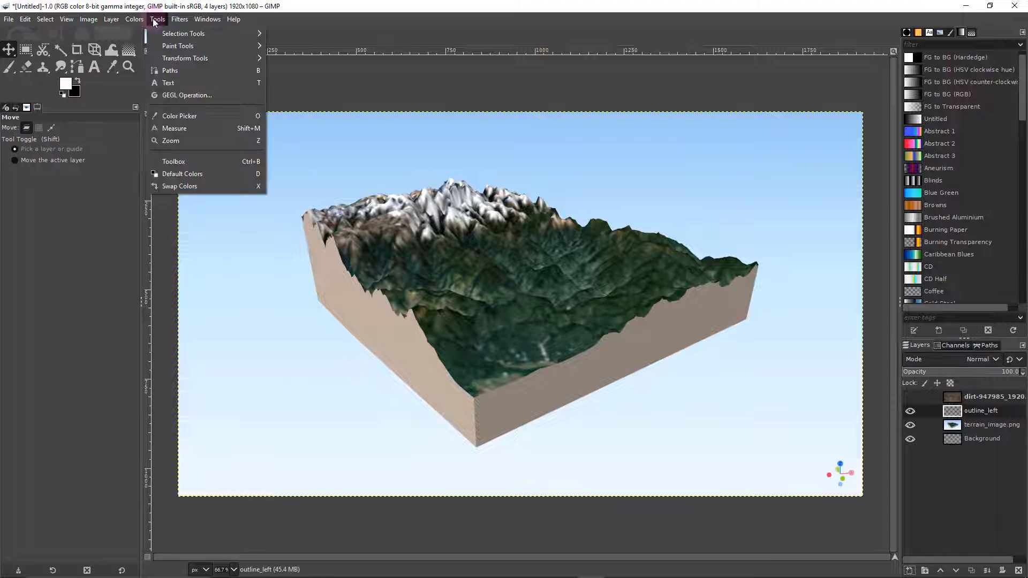
click(180, 72)
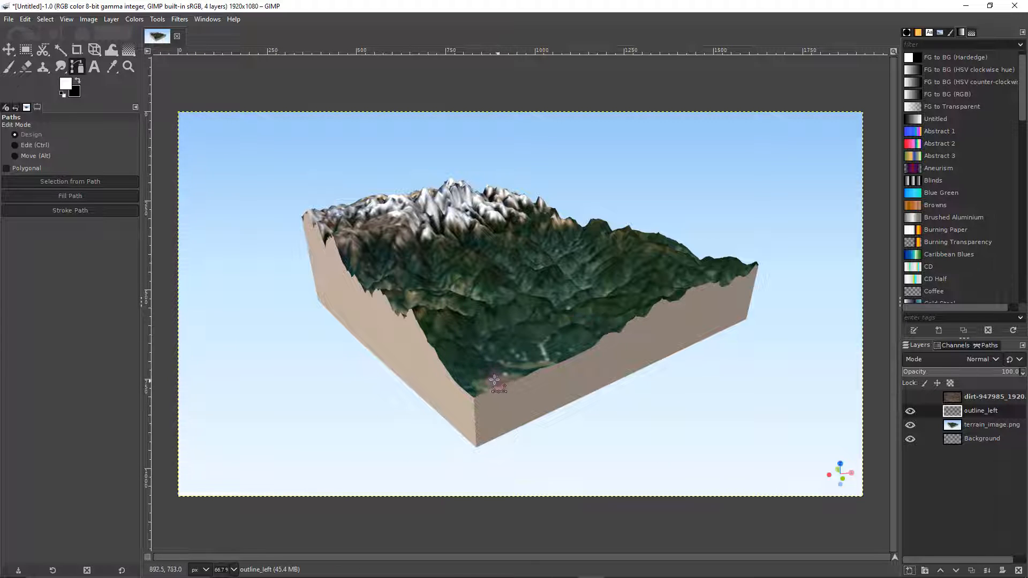
scroll(487, 377, up, 2)
scroll(487, 378, down, 1)
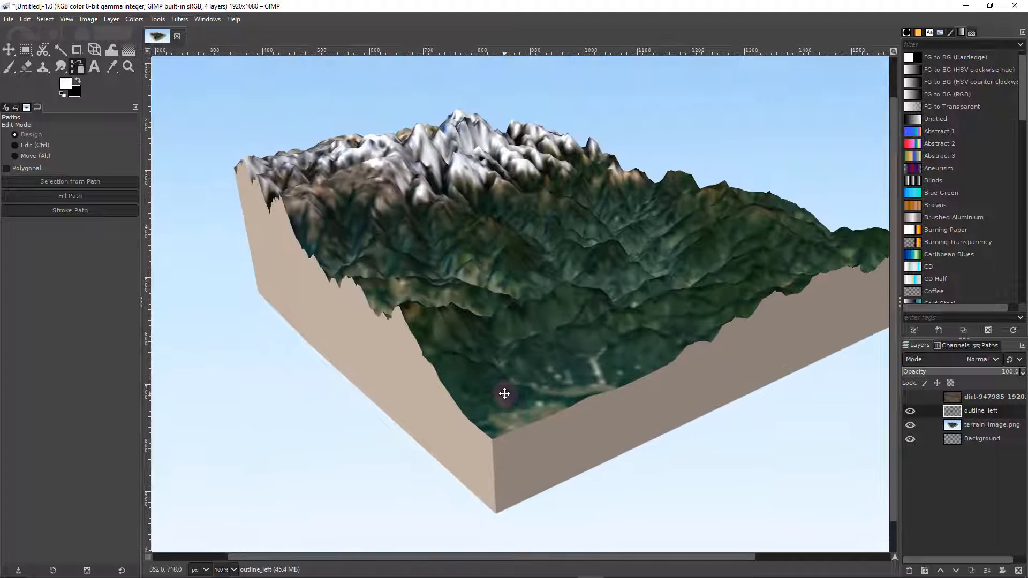
scroll(494, 383, down, 2)
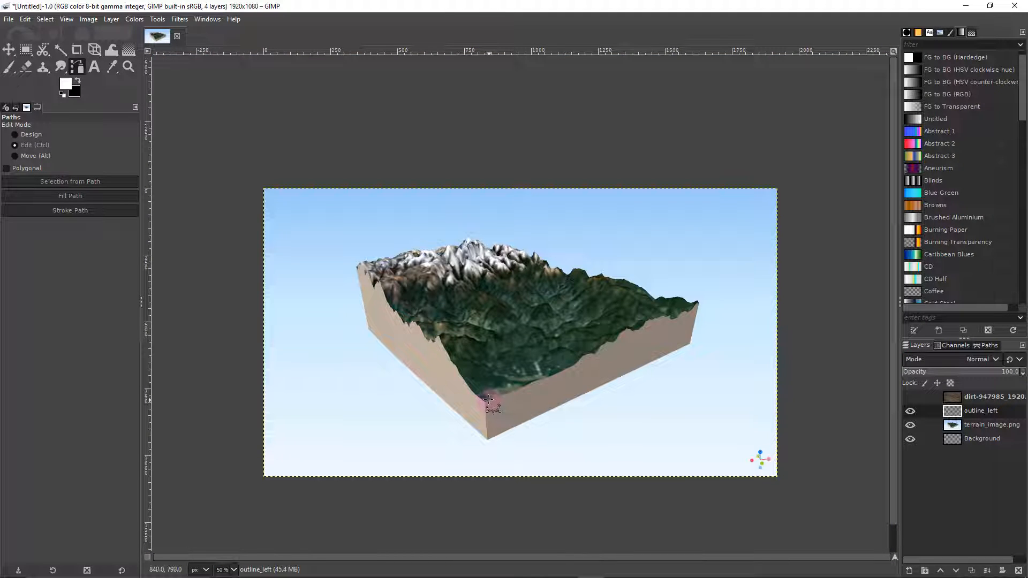
scroll(488, 399, up, 2)
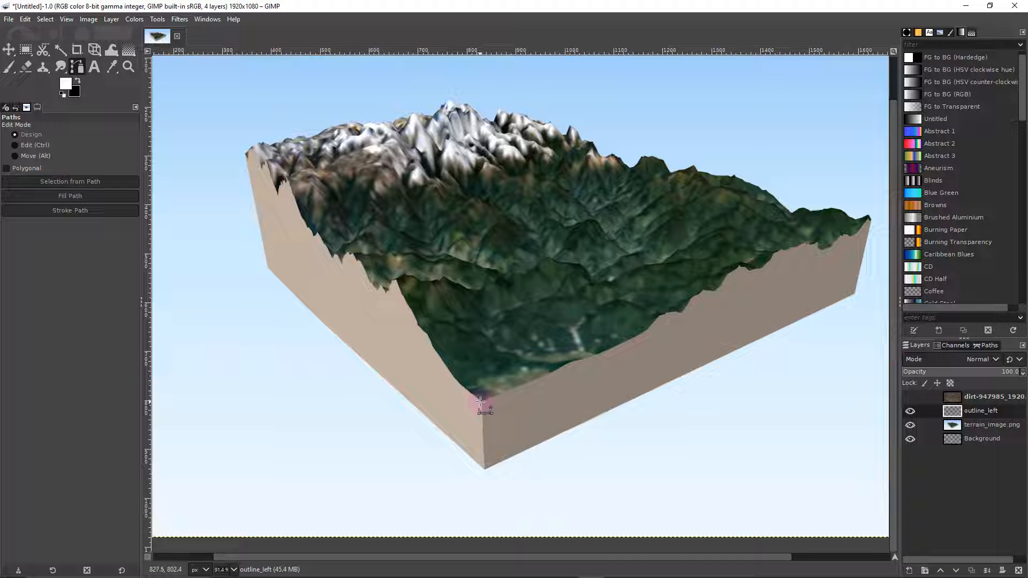
click(480, 401)
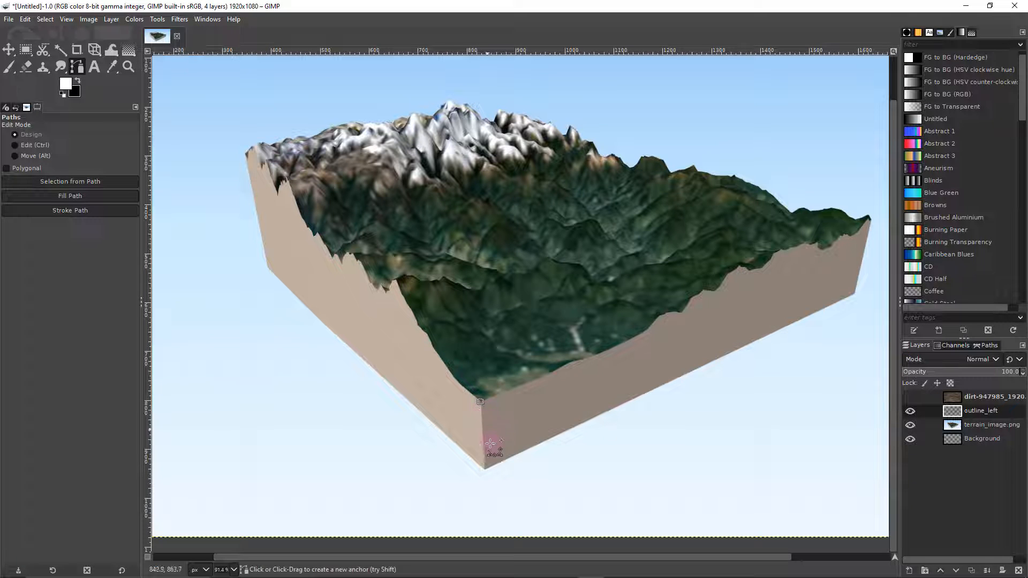
click(484, 469)
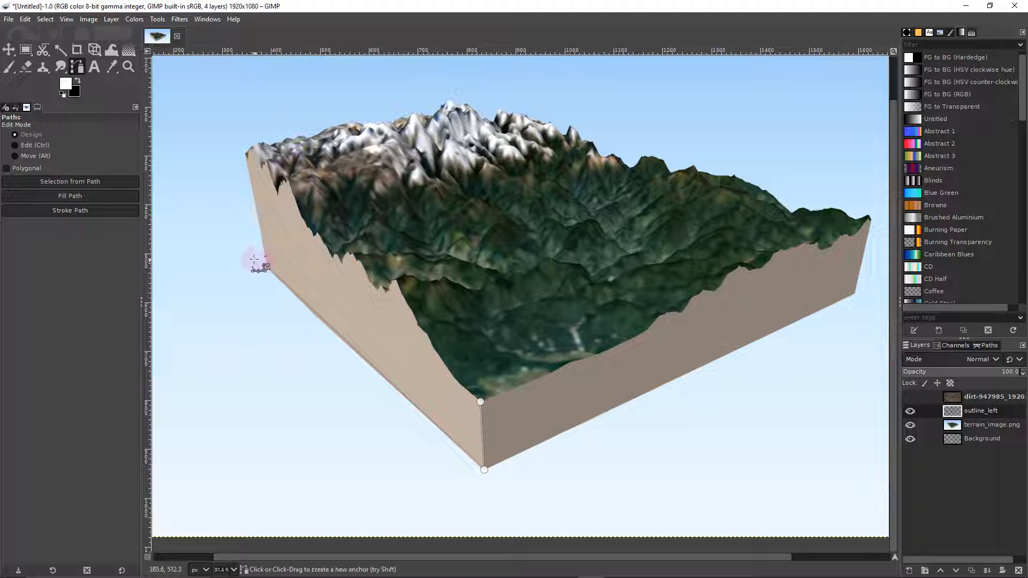
click(251, 258)
click(251, 254)
click(248, 191)
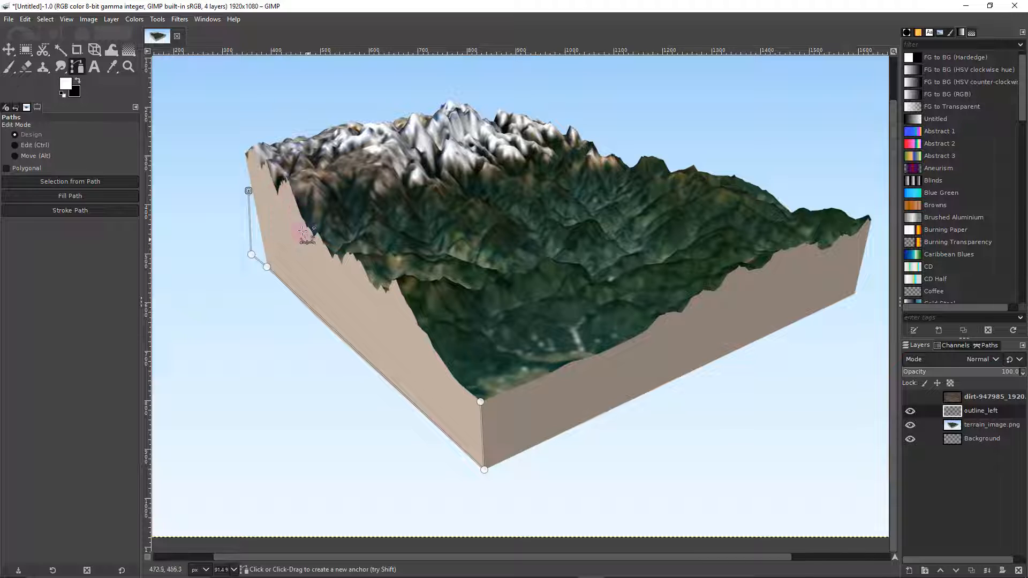
- Continue the path diagonally across the left wall below the terrain and close it at the upper front corner anchor
click(334, 279)
click(390, 332)
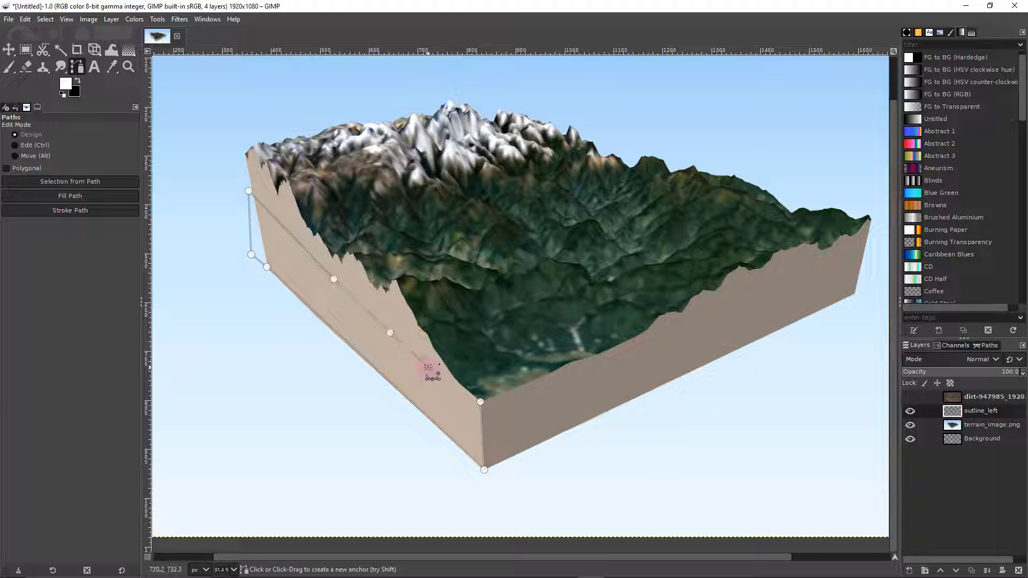
click(429, 368)
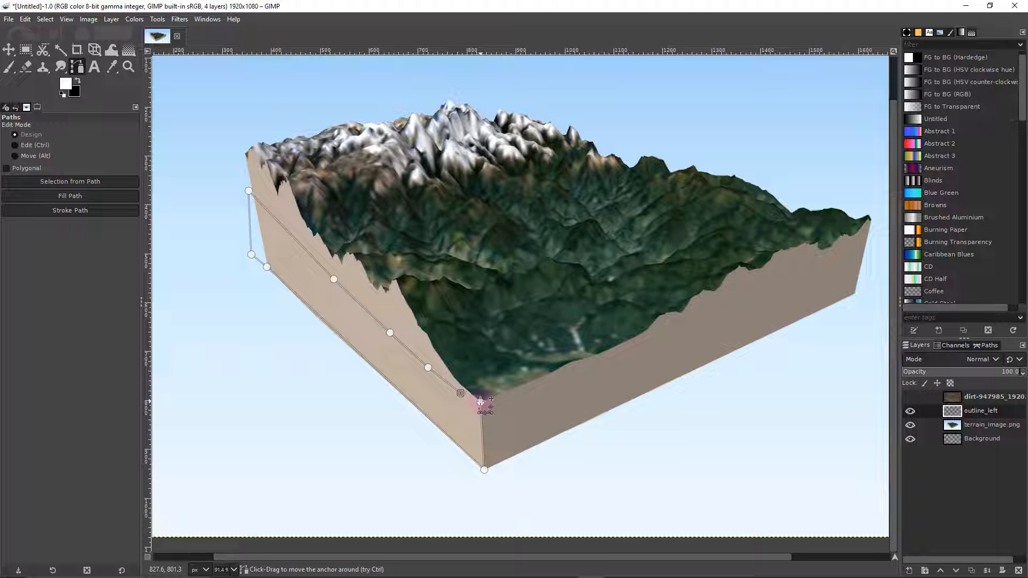
key(ctrl)
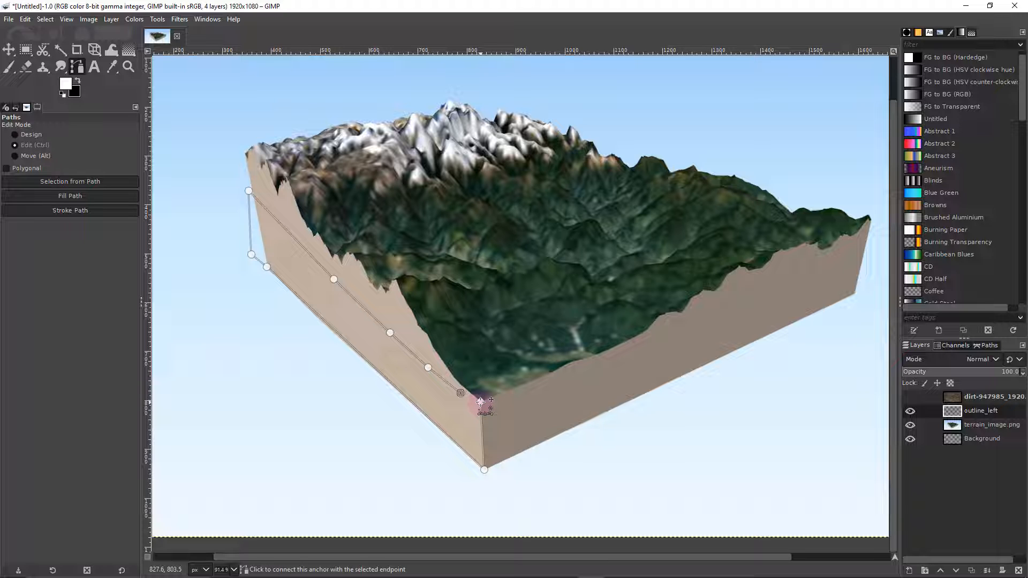
ctrl+click(480, 402)
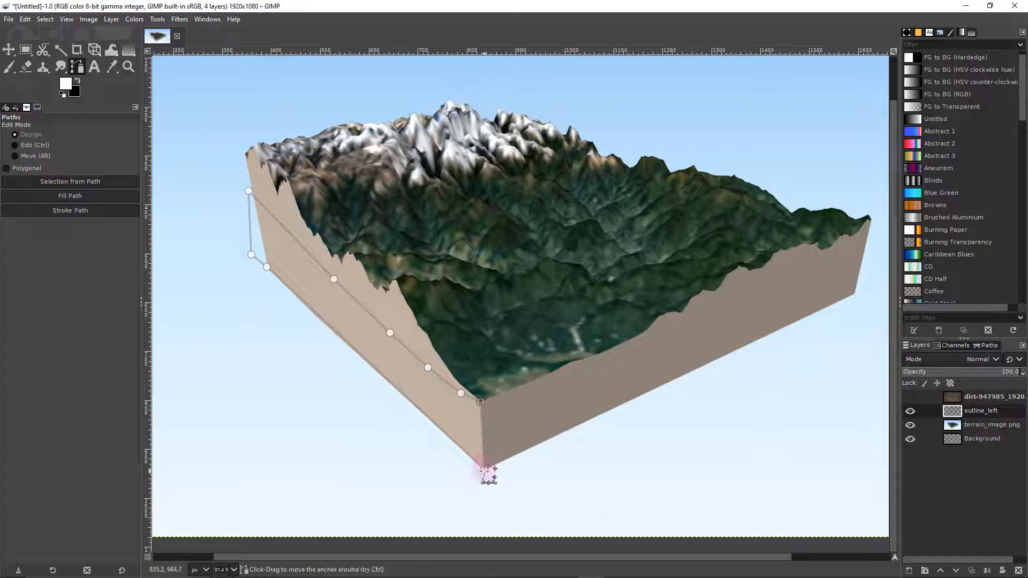
- Adjust the path's lower anchors so they follow the bottom edge and far lower corner of the left wall
mouse_move(485, 470)
mouse_down()
mouse_move(446, 496)
mouse_move(486, 480)
mouse_move(484, 470)
mouse_up()
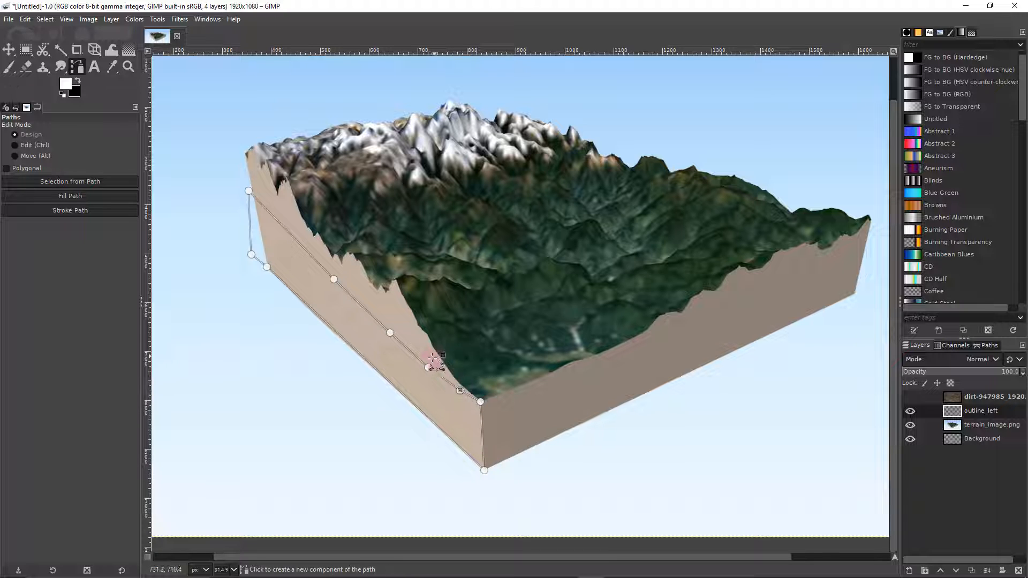
drag(267, 267, 269, 272)
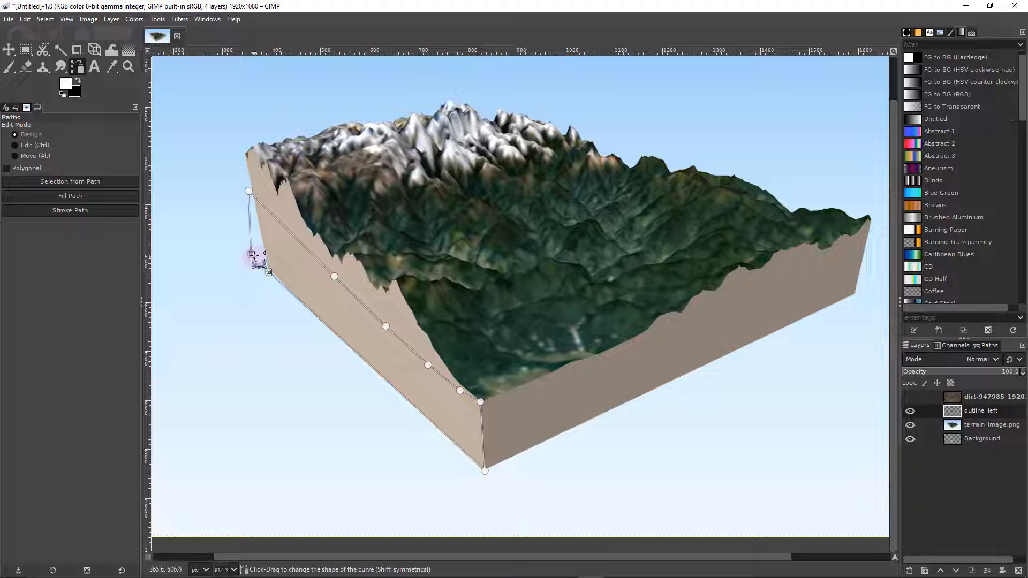
drag(252, 255, 255, 258)
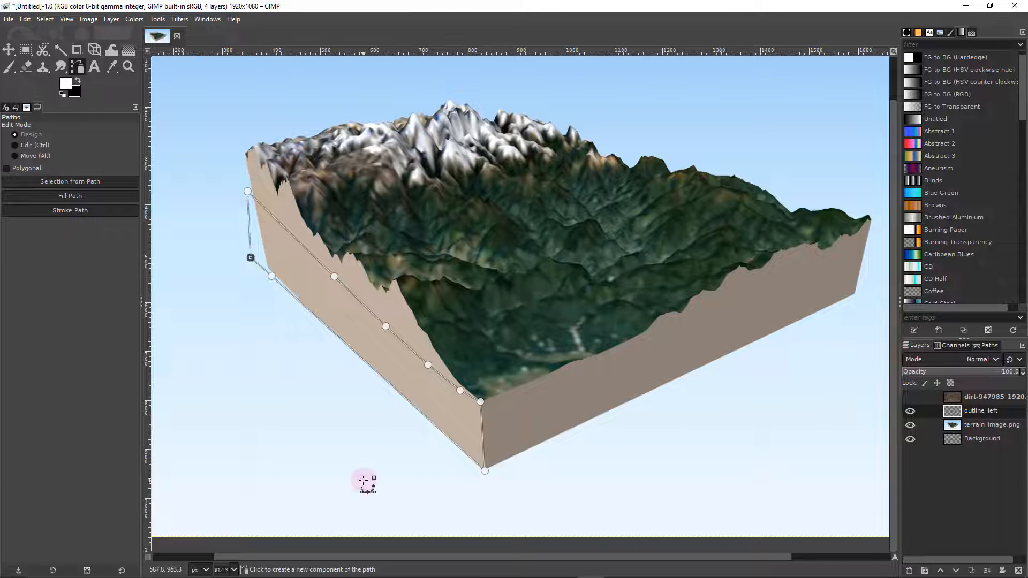
- Set the foreground color to black (000000) and stroke the left wall path with a solid 1 px line
key(x)
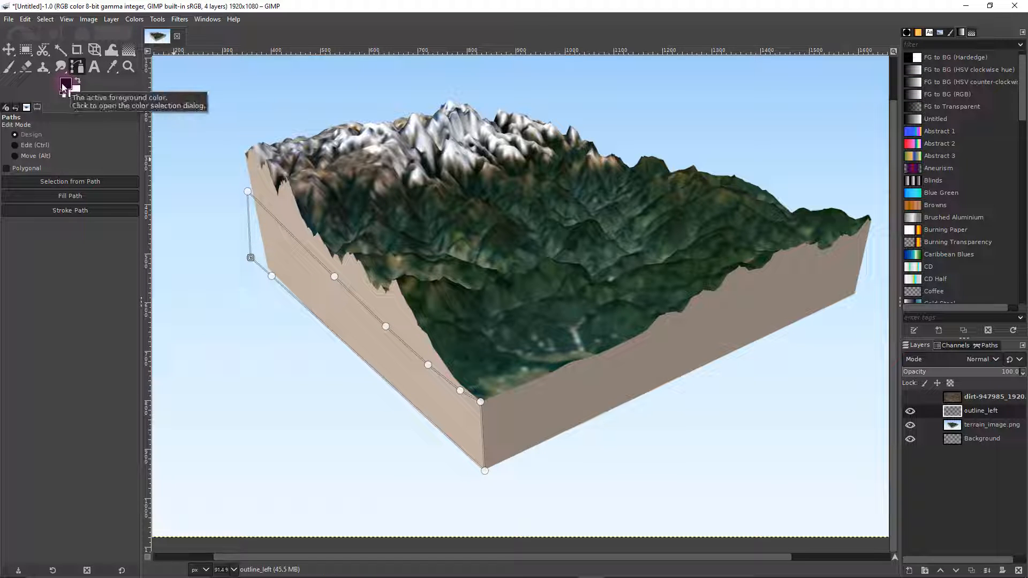
click(64, 84)
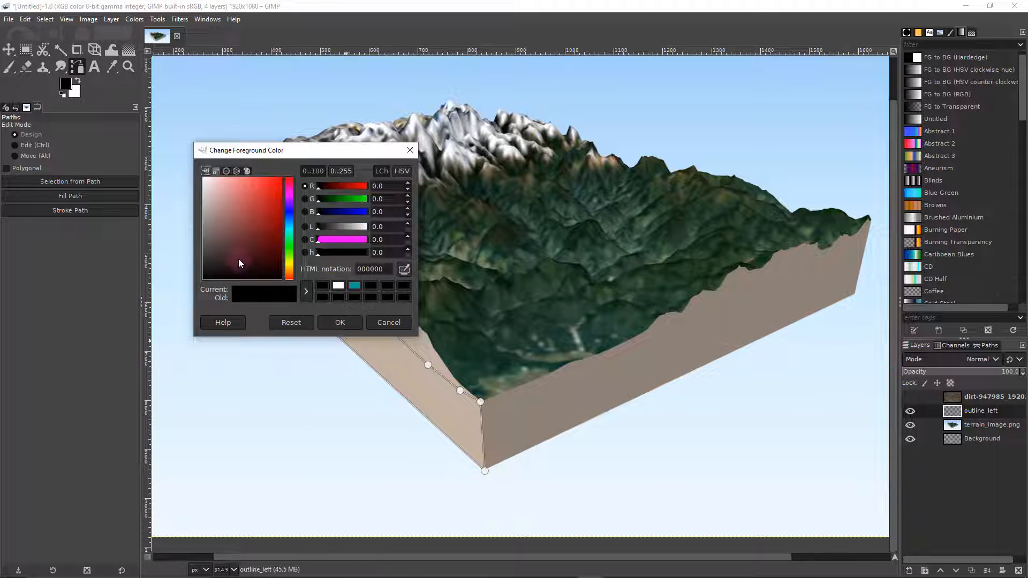
drag(239, 260, 198, 283)
click(325, 322)
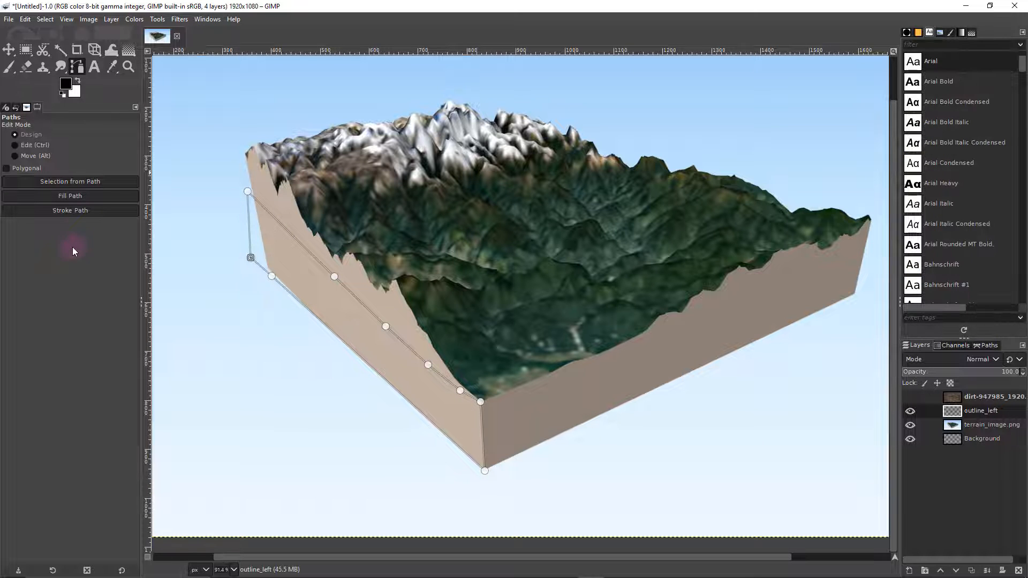
click(66, 211)
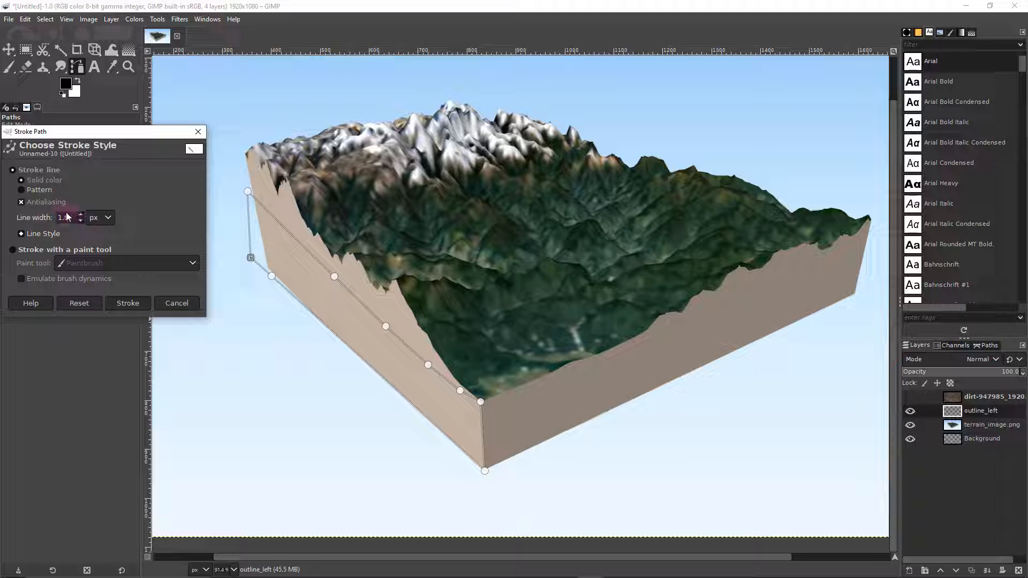
drag(71, 217, 58, 219)
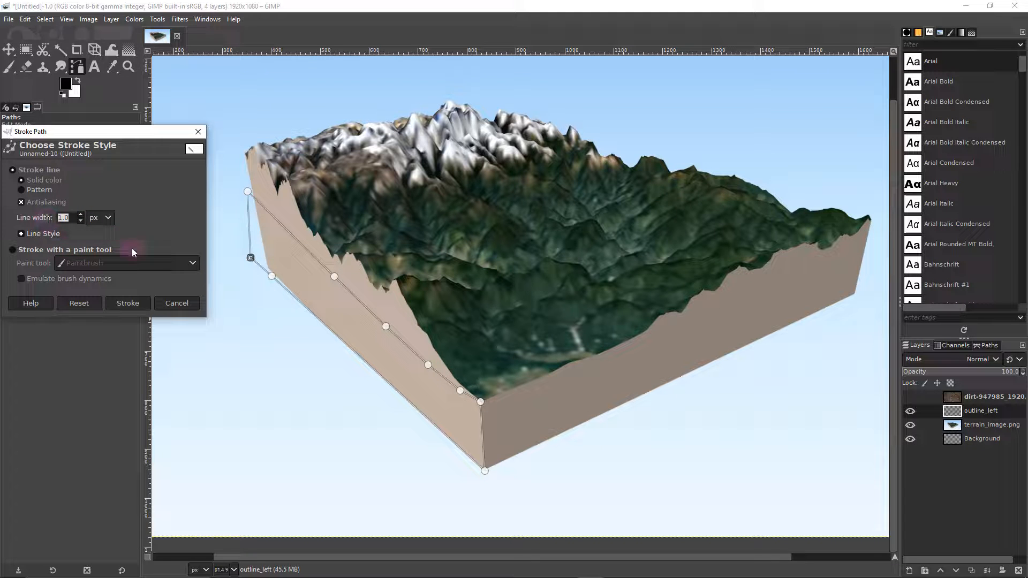
click(128, 303)
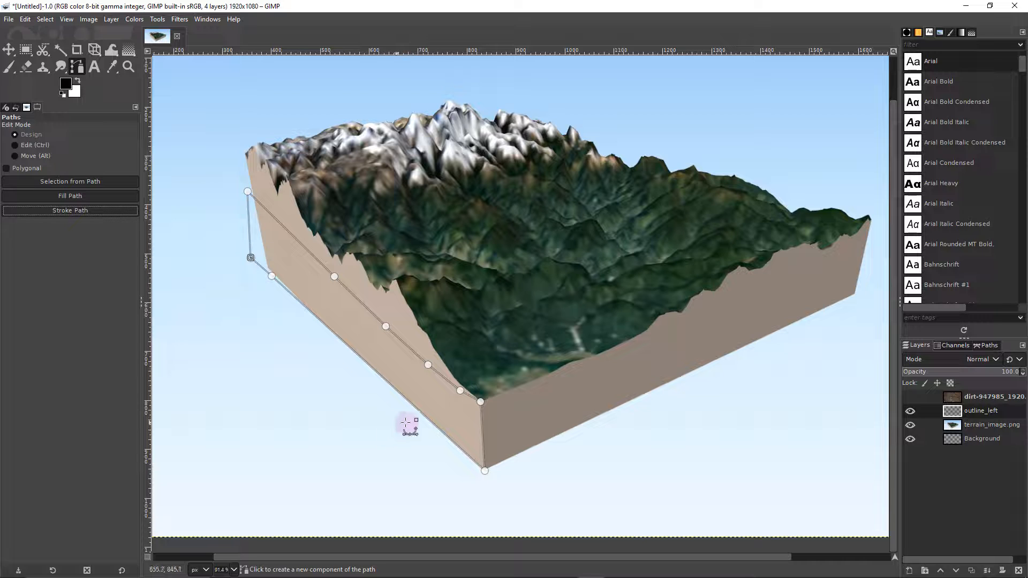
- Create a transparent 1920 × 1080 px layer named fill_left and fill the left wall path on it with solid black
click(909, 572)
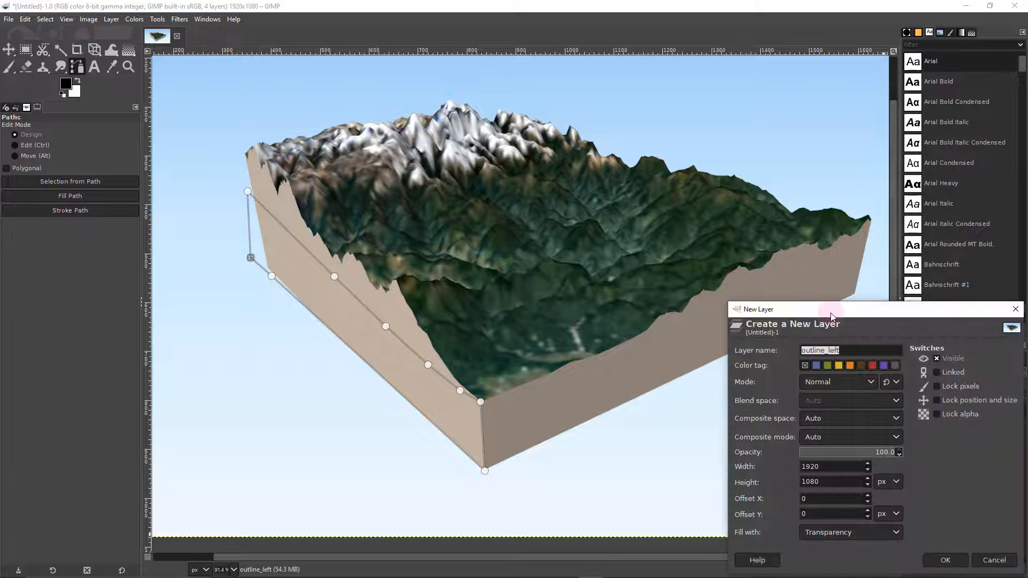
text(f)
text(ill)
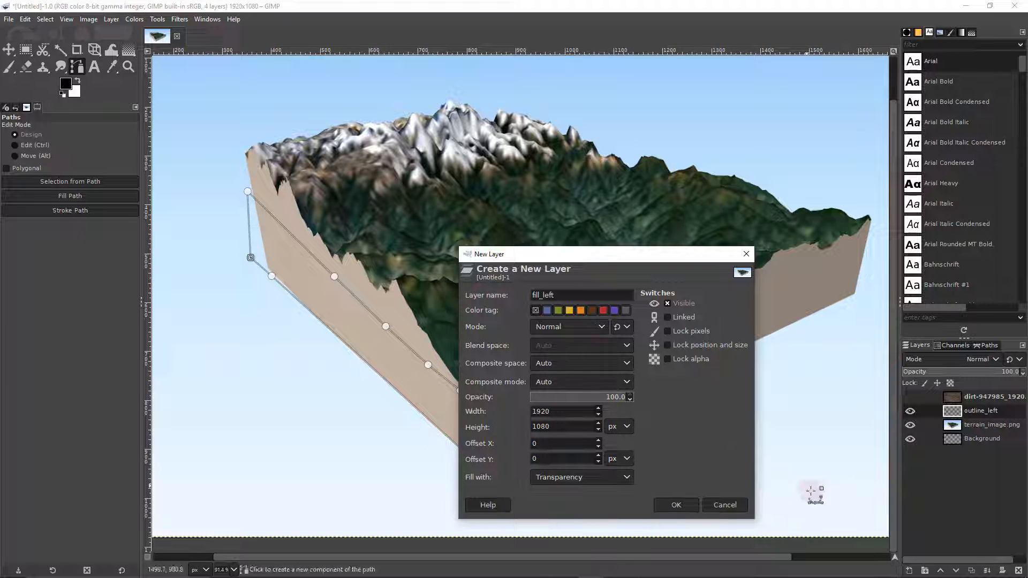
click(676, 504)
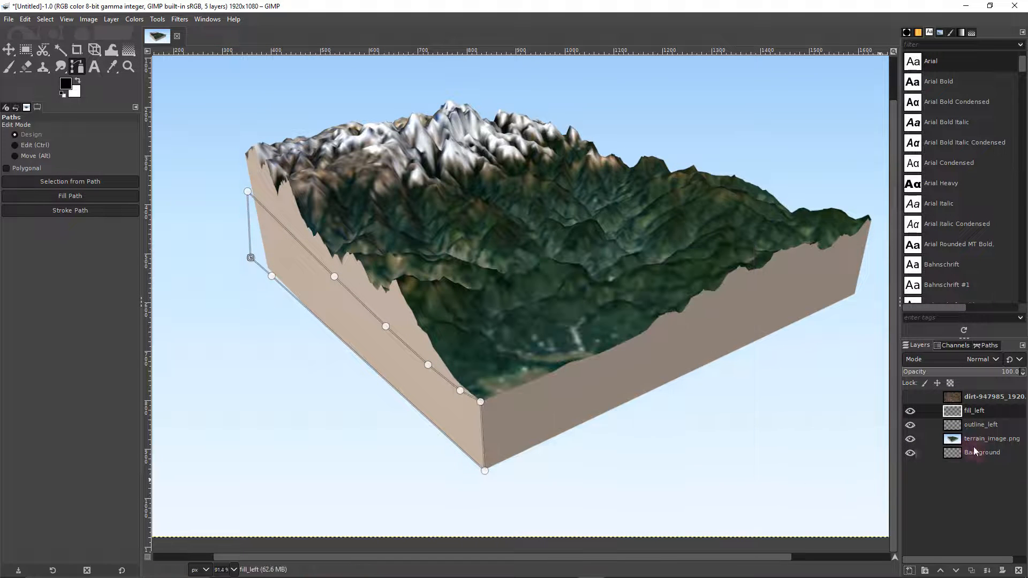
click(81, 197)
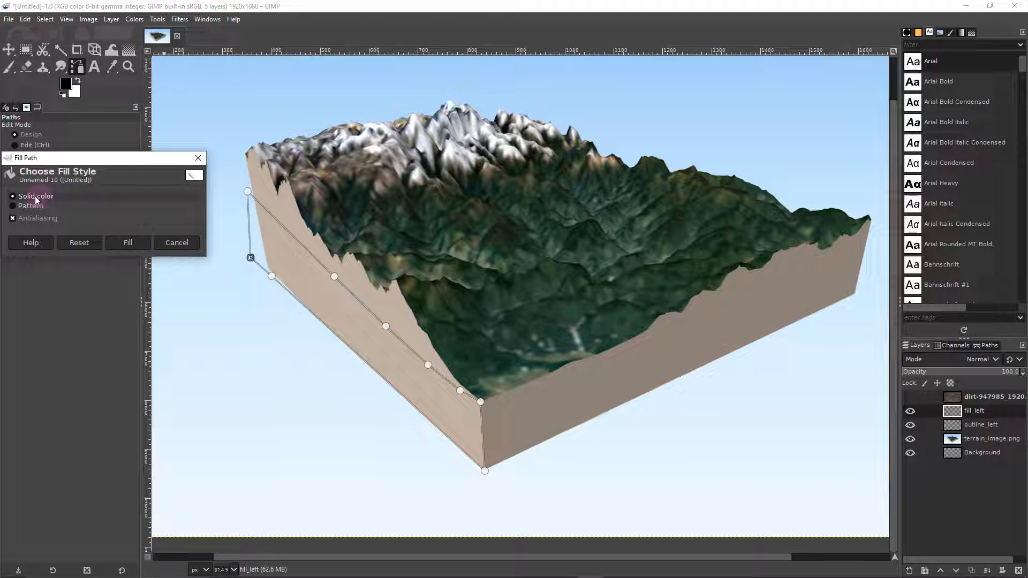
click(127, 244)
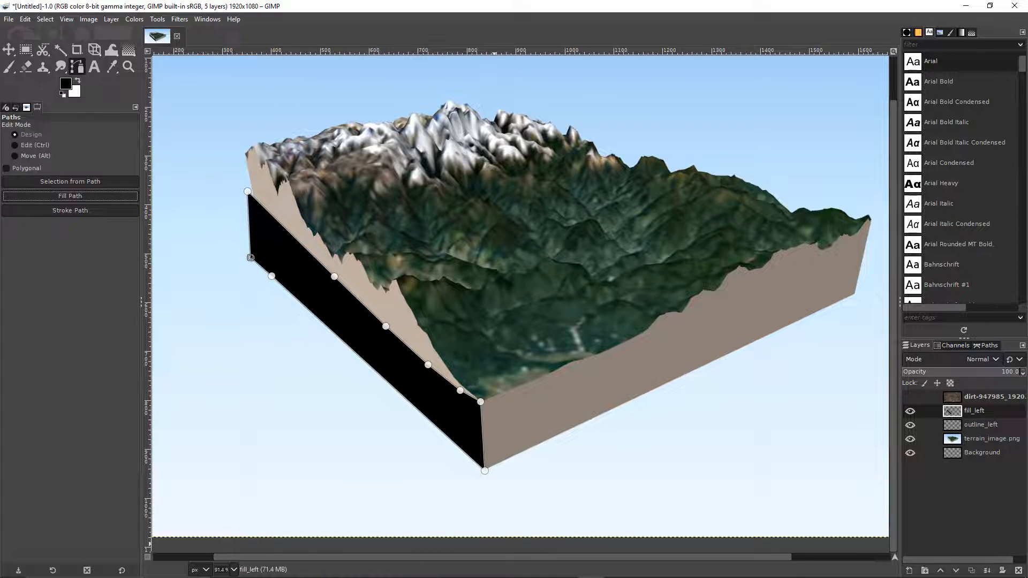
- Hide the fill_left and outline_left layers and leave path editing
click(910, 411)
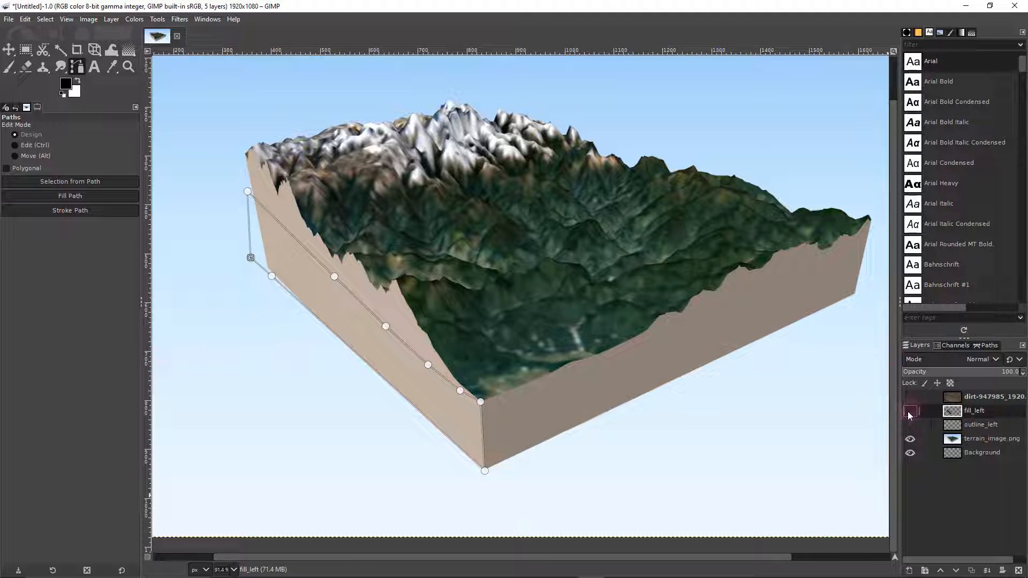
click(910, 413)
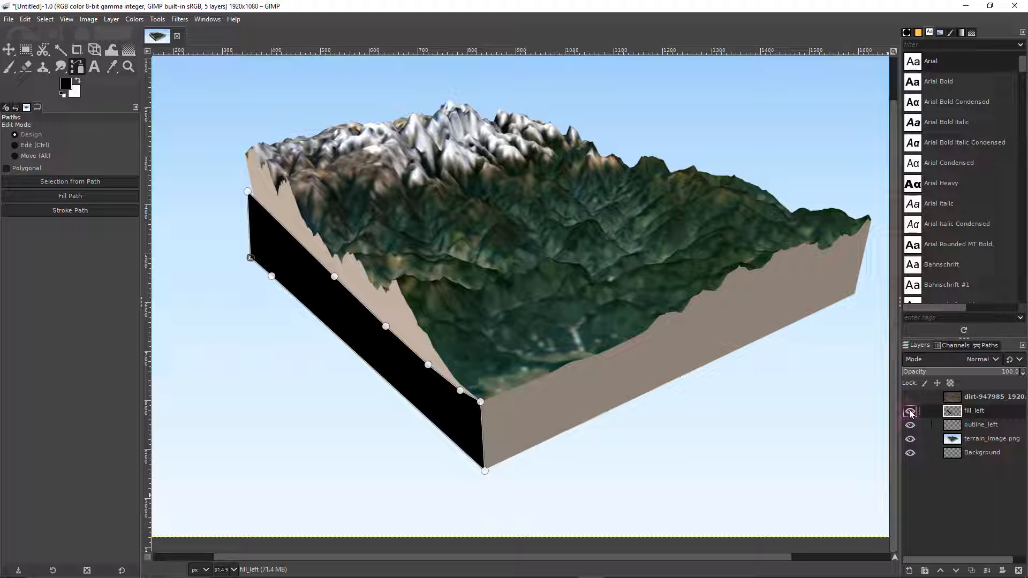
click(910, 411)
key(m)
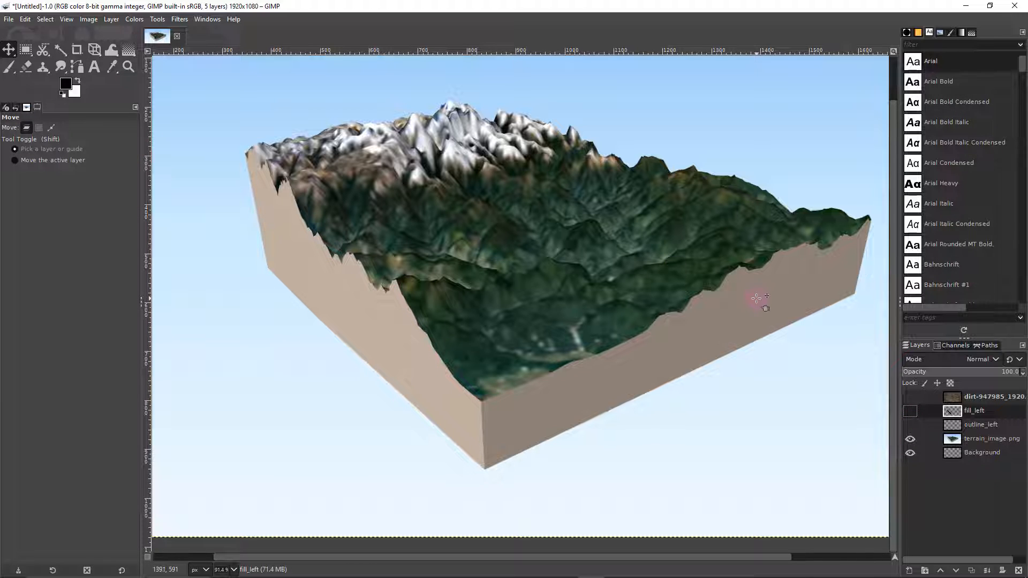
- Create a transparent 1920 × 1080 px layer named outline_right above the fill_left layer
click(910, 570)
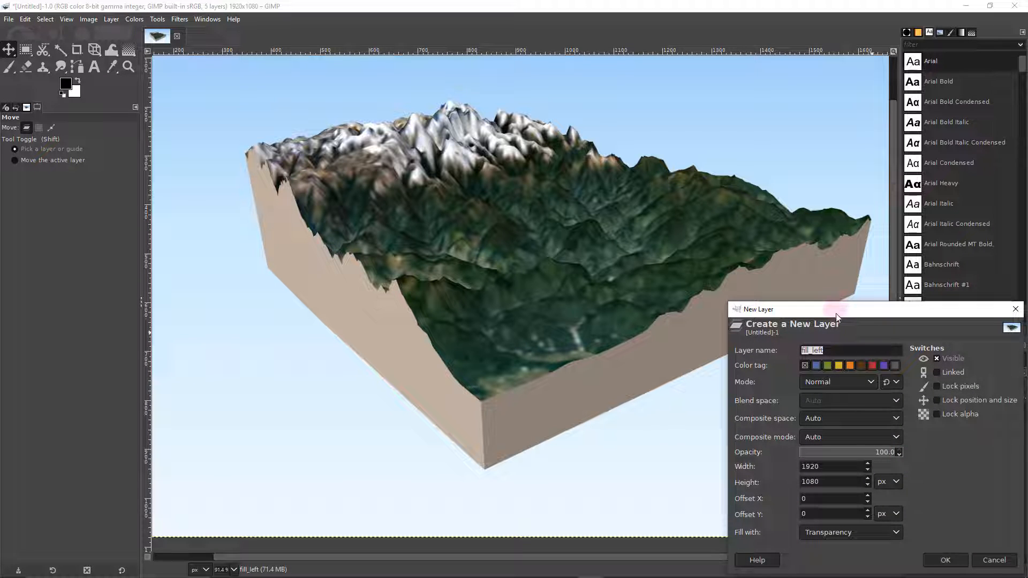
drag(782, 313, 373, 219)
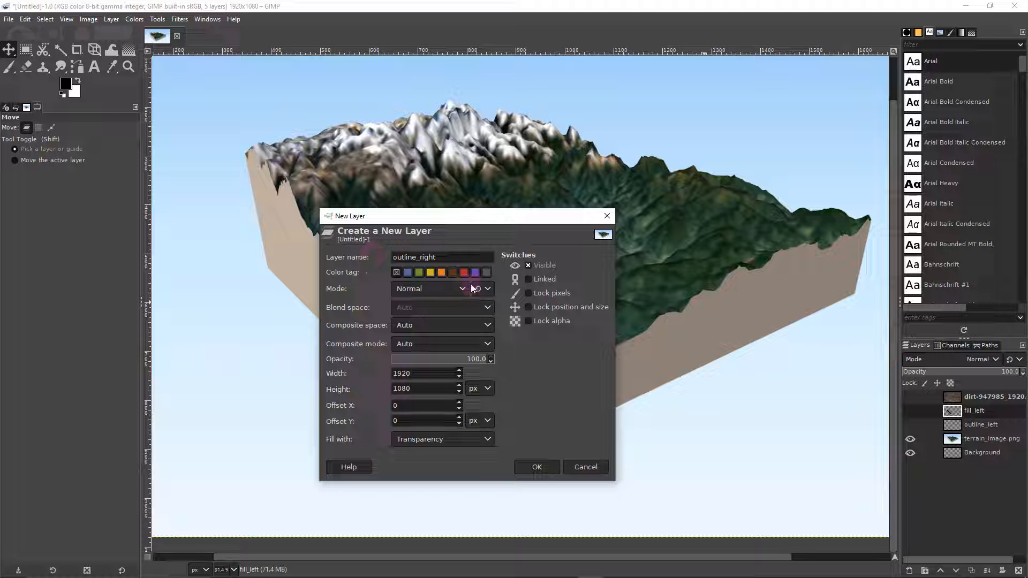
click(533, 469)
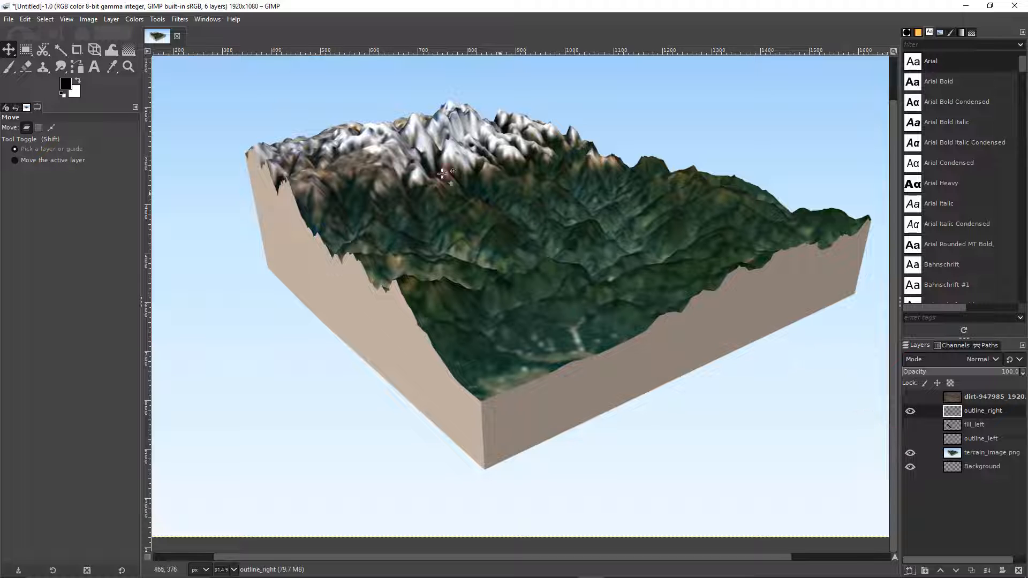
- Start a path around the right wall with the Paths tool, placing anchors on the front vertical edge, lower edge and far end
click(155, 19)
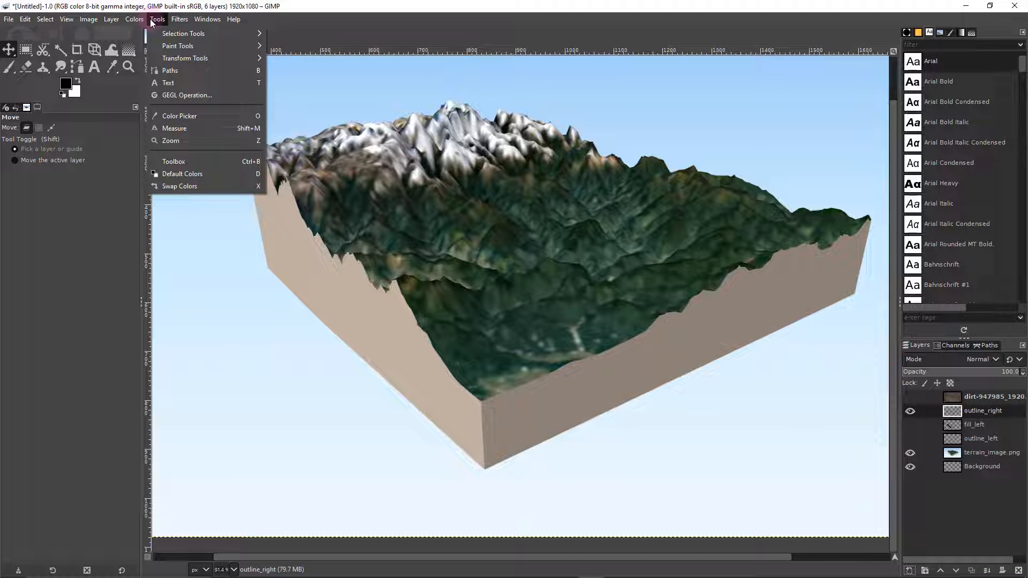
click(188, 71)
click(485, 467)
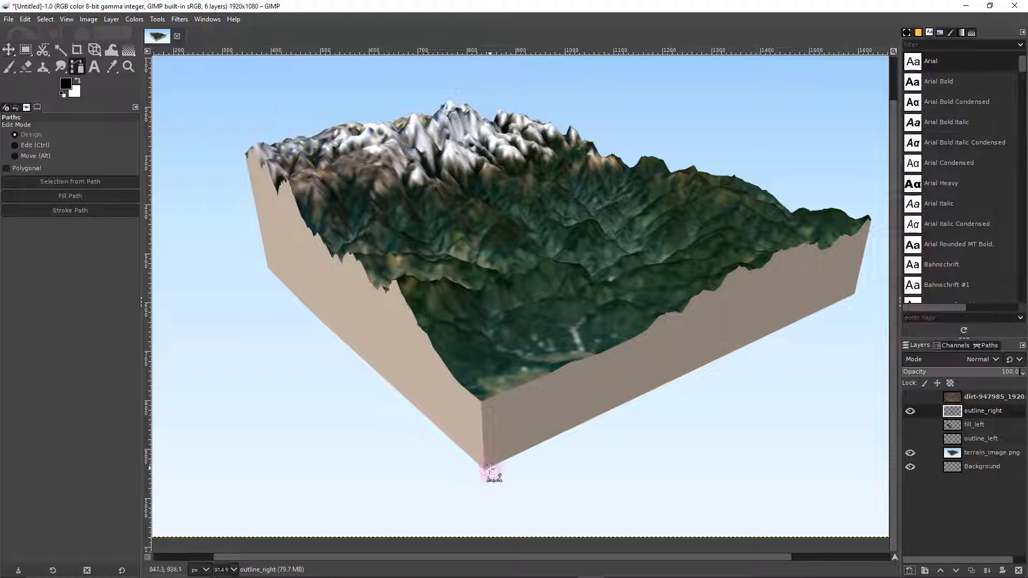
click(480, 401)
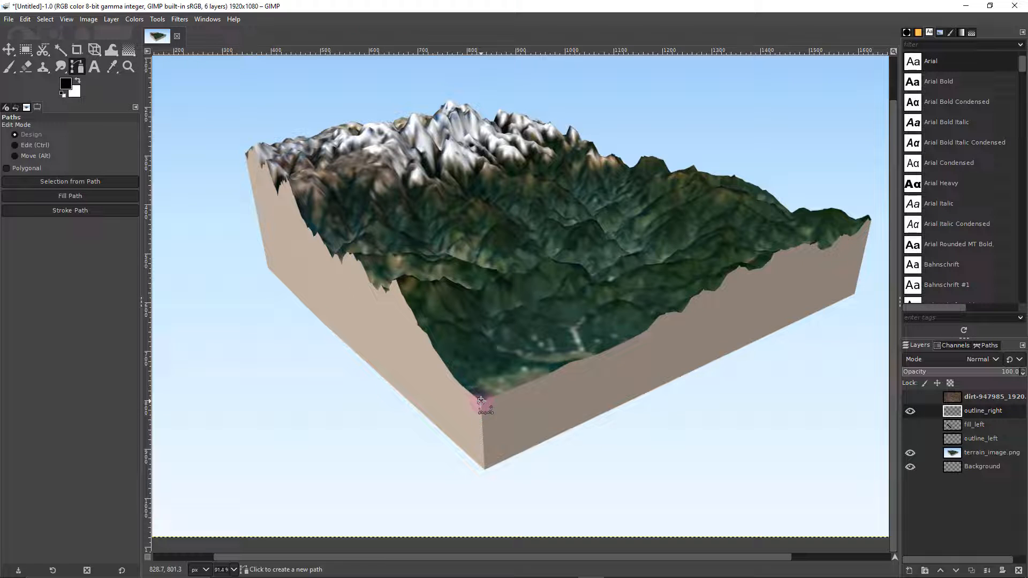
click(484, 468)
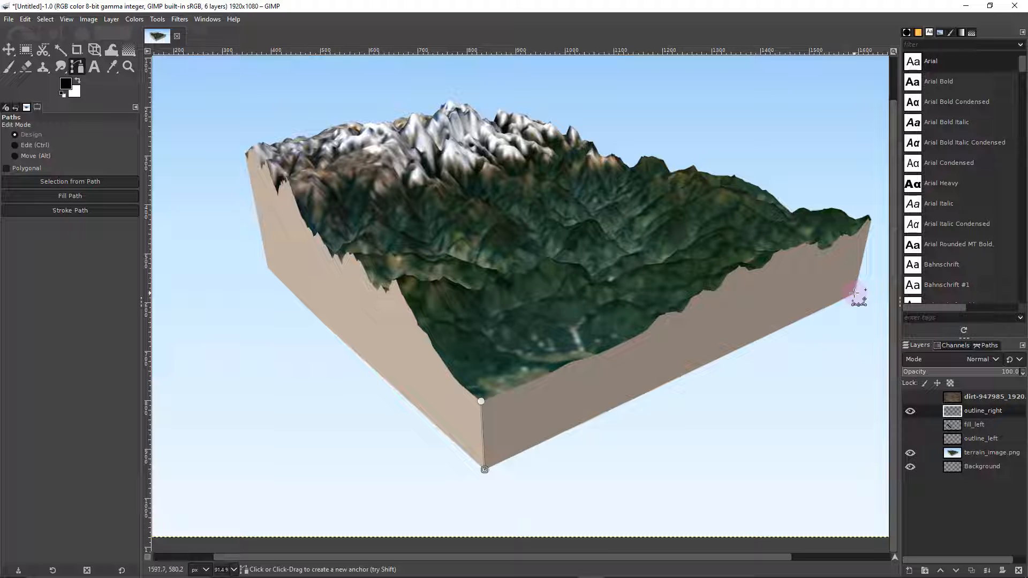
click(854, 294)
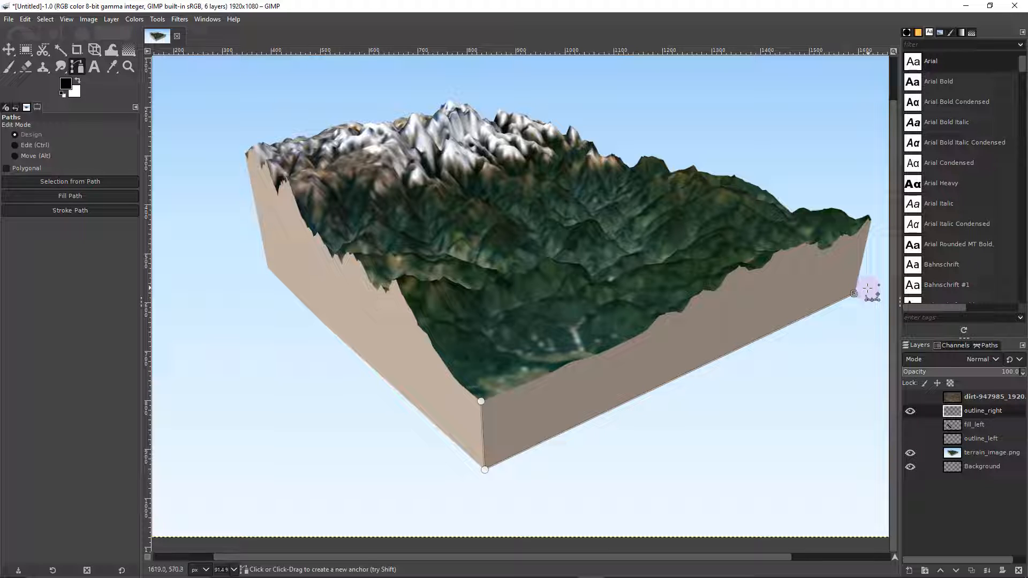
click(868, 288)
click(872, 235)
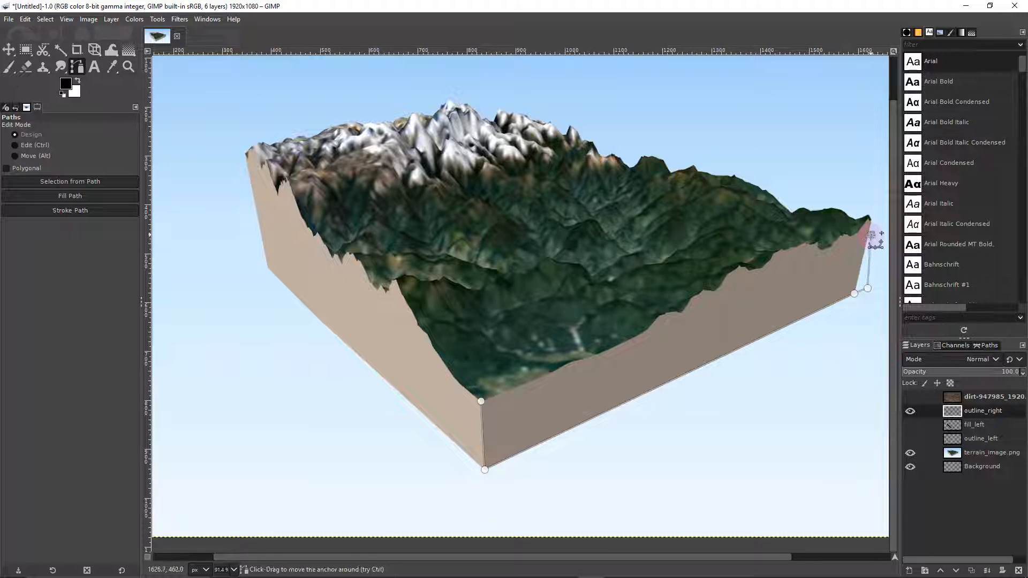
- Continue the path back along the right wall just below the terrain edge and close it at the first anchor
click(838, 249)
click(787, 270)
click(702, 309)
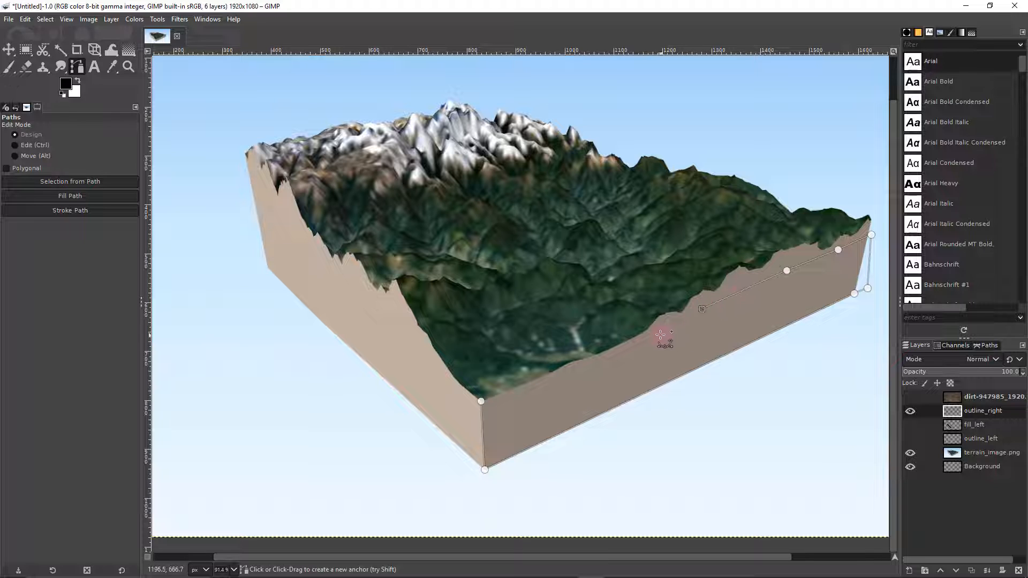
click(657, 335)
click(593, 368)
click(546, 392)
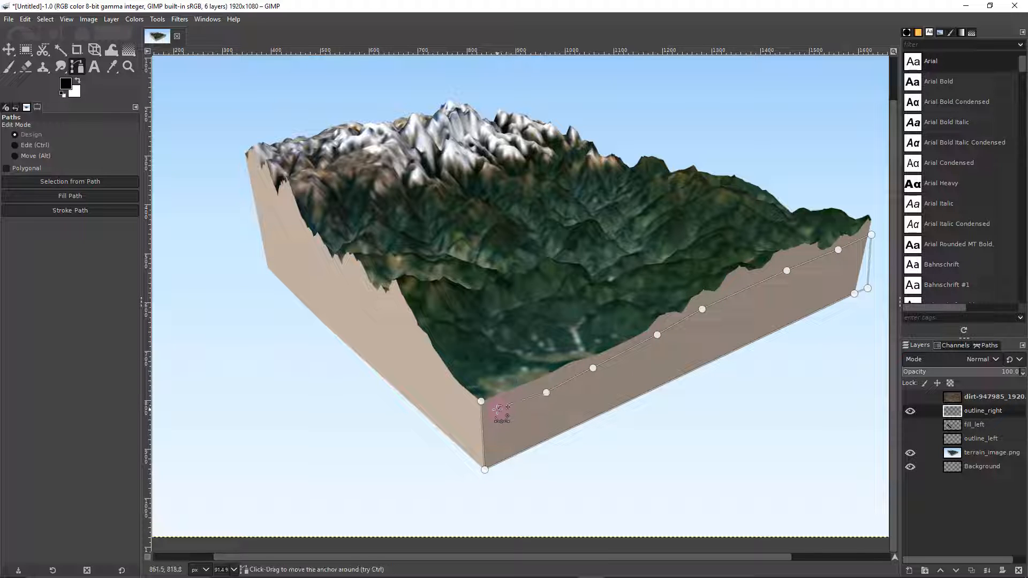
key(ctrl)
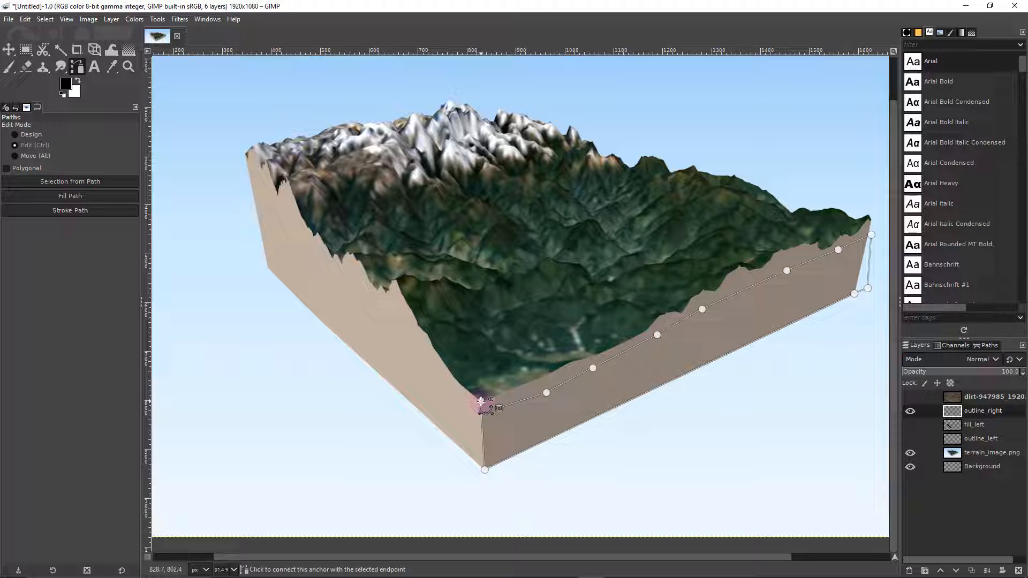
ctrl+click(481, 400)
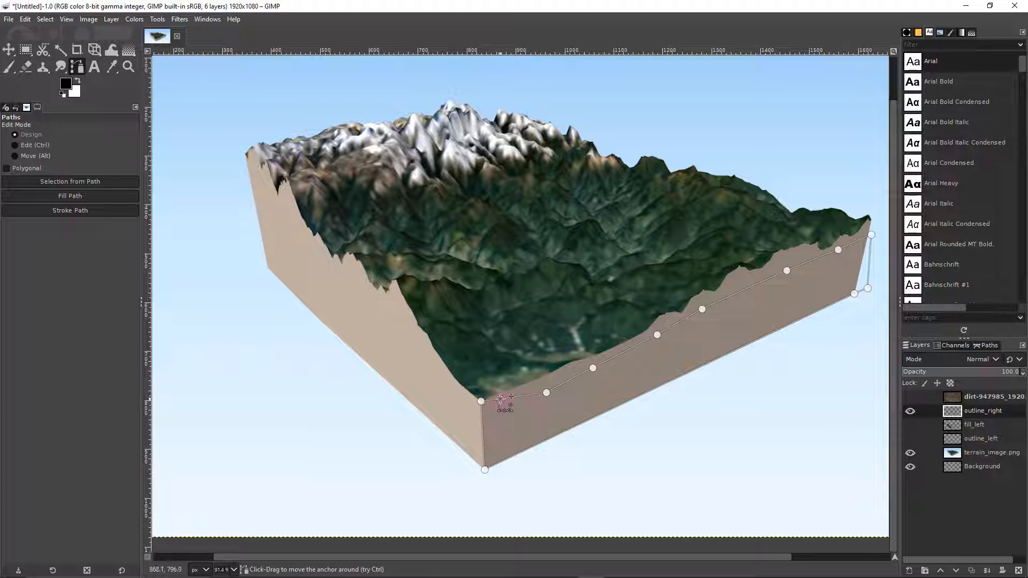
- Adjust the path's upper anchors and far-end anchor to follow the right wall's terrain edge more closely
drag(546, 392, 545, 381)
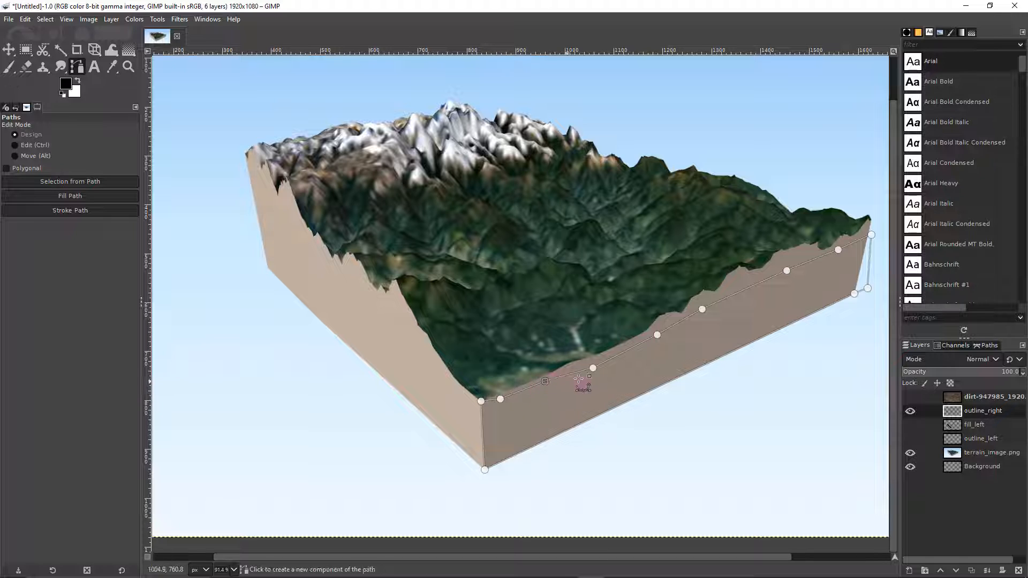
drag(592, 368, 596, 361)
drag(702, 309, 701, 307)
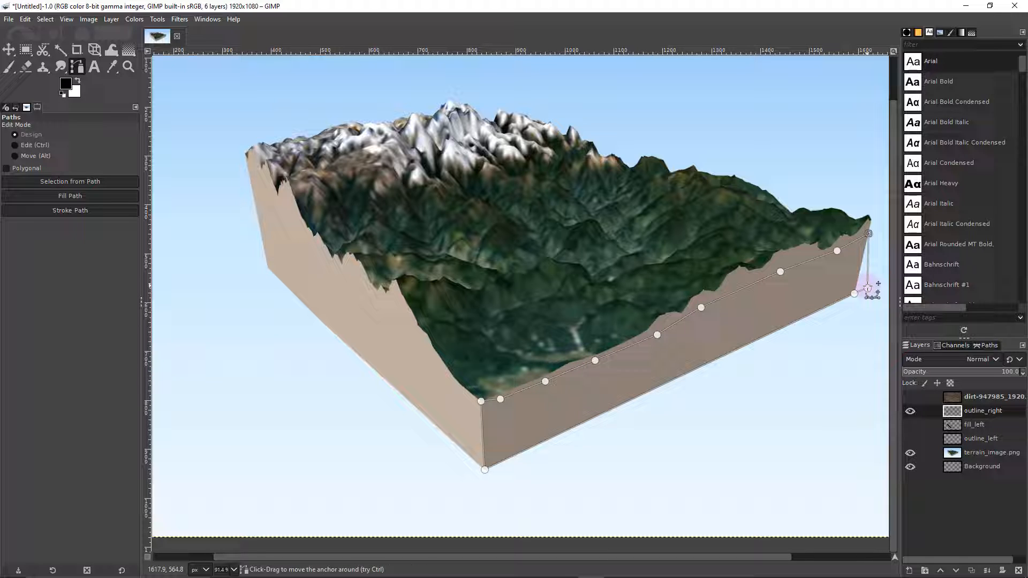
click(868, 289)
click(869, 233)
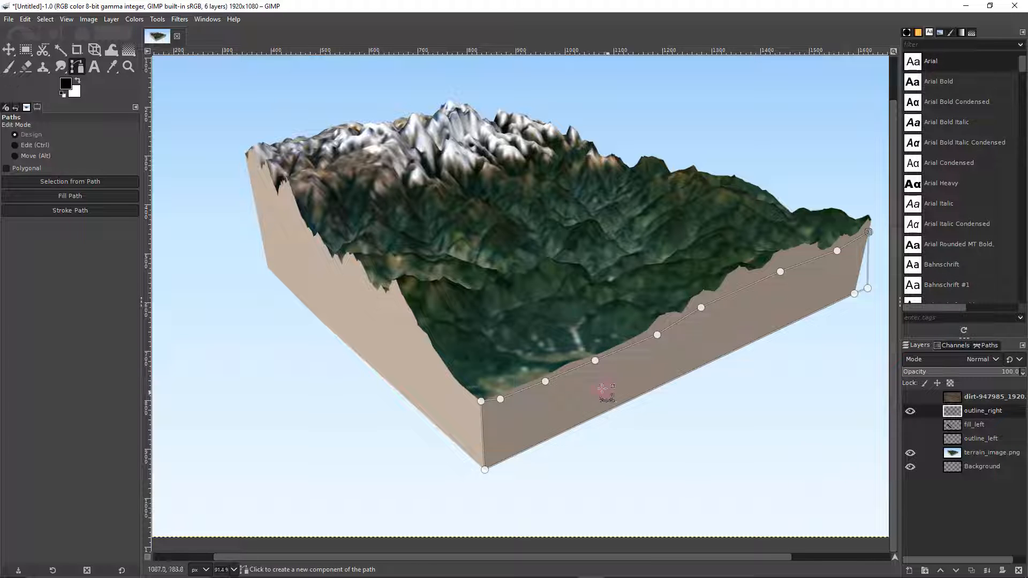
- Create a transparent 1920 × 1080 px layer named fill_right and fill the right wall path on it with solid black
click(909, 571)
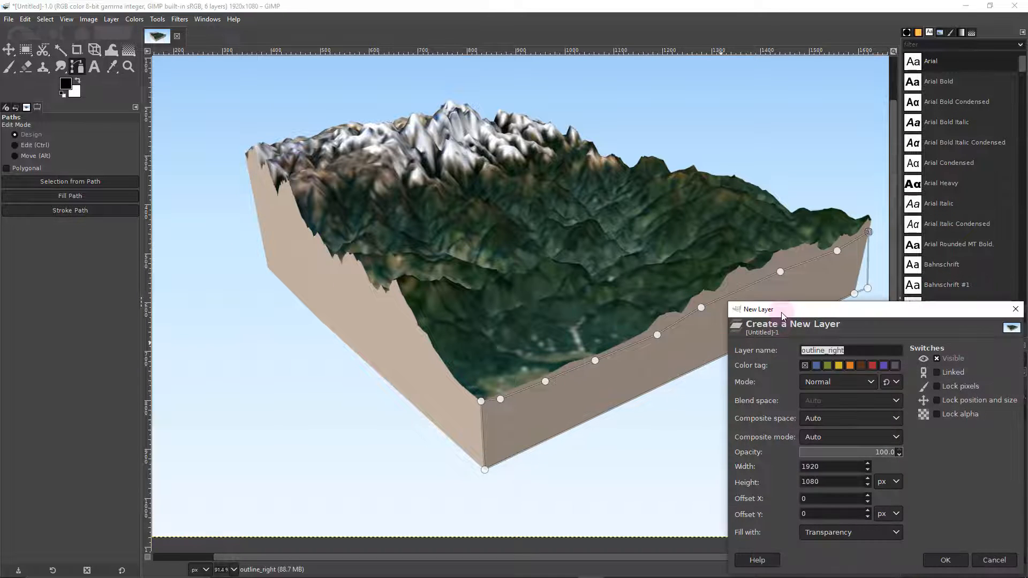
drag(782, 316, 457, 249)
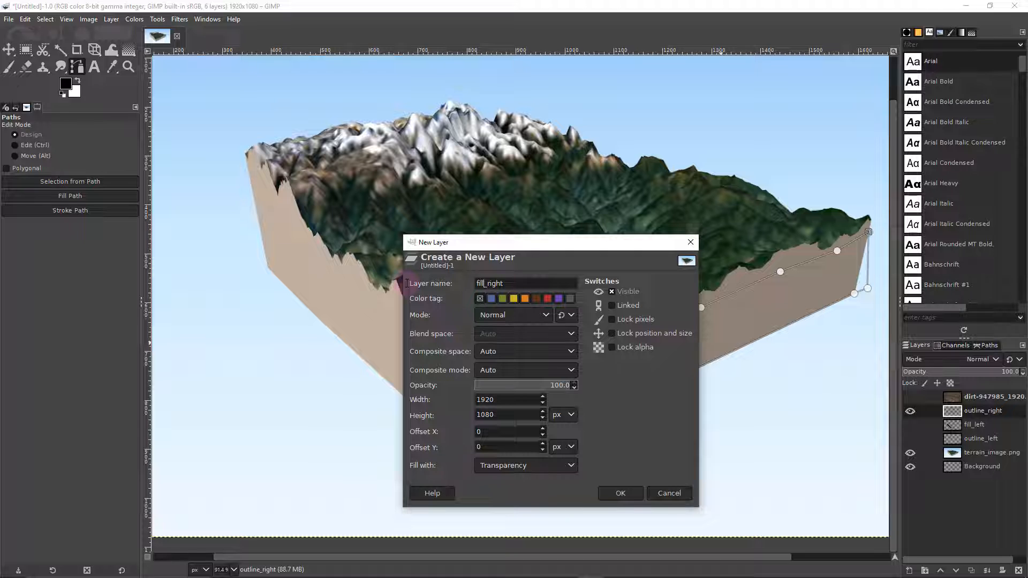
click(620, 493)
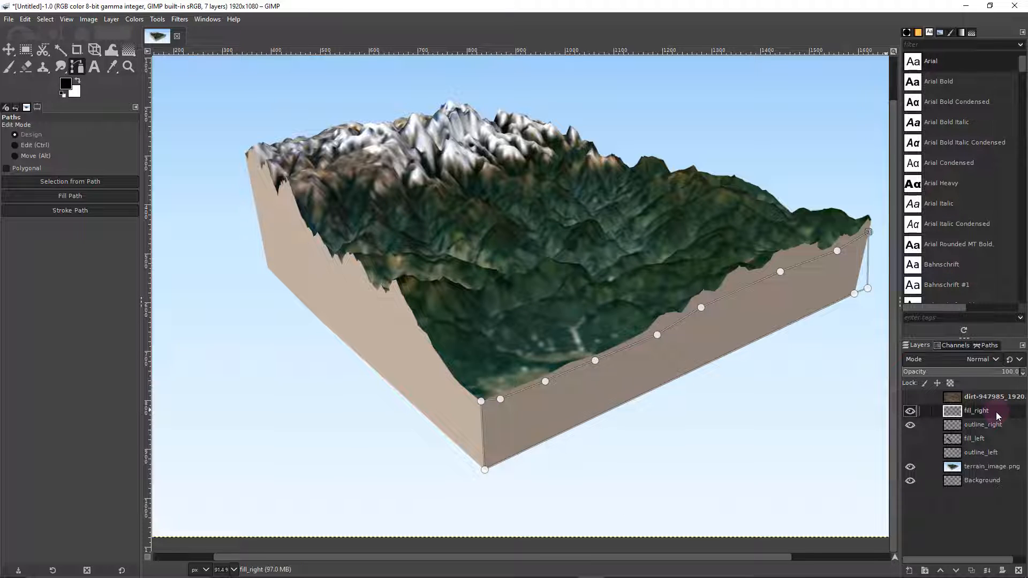
click(70, 196)
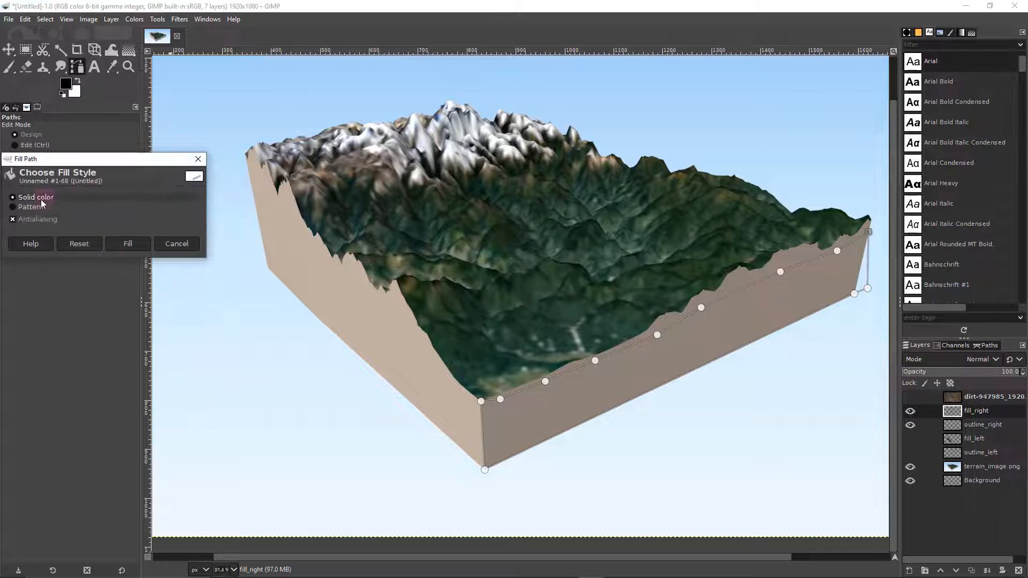
click(128, 244)
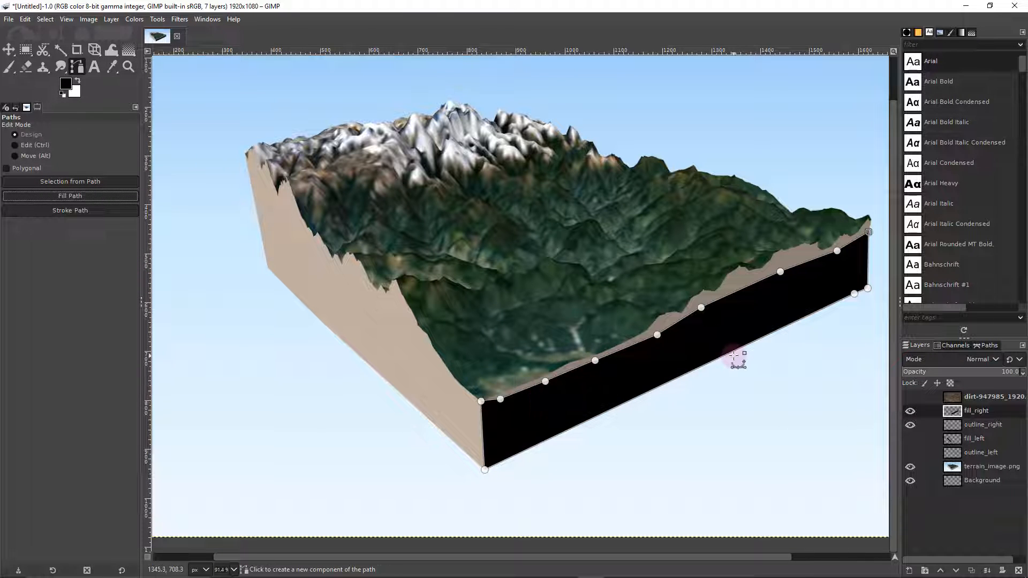
- Show the fill_left and outline_left layers and leave path editing by switching to the Move tool
click(910, 439)
click(911, 453)
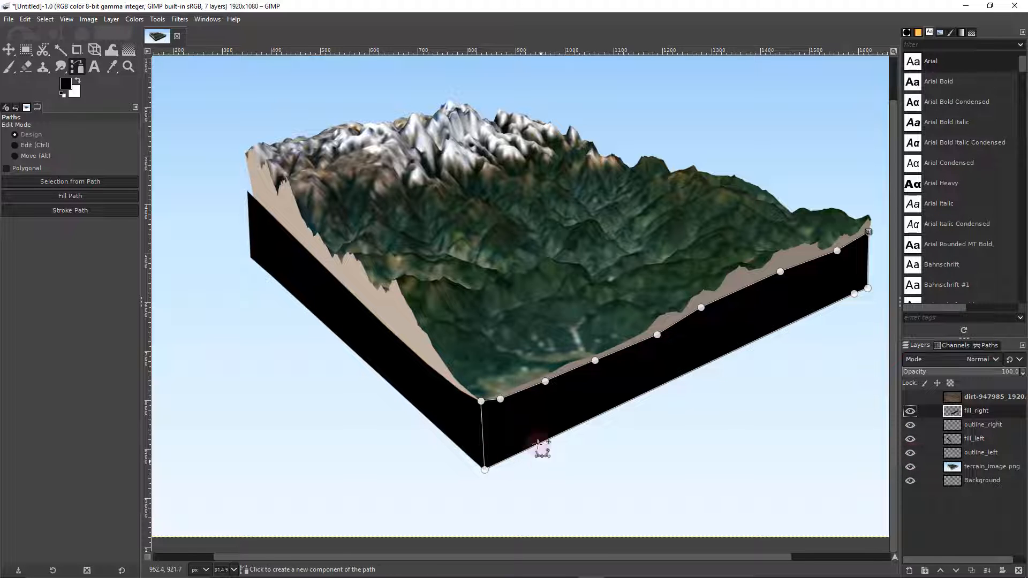
scroll(523, 435, up, 1)
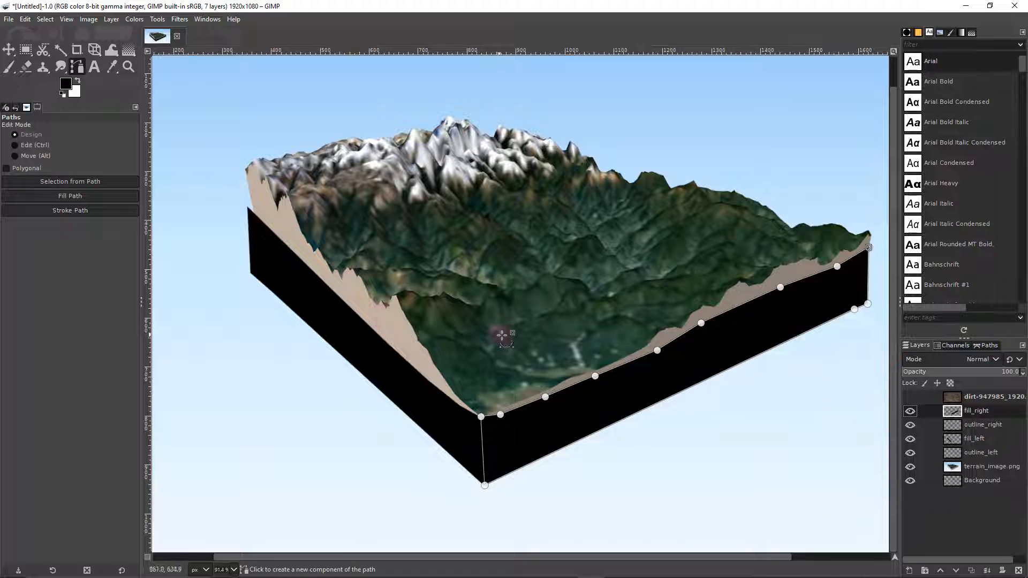
key(m)
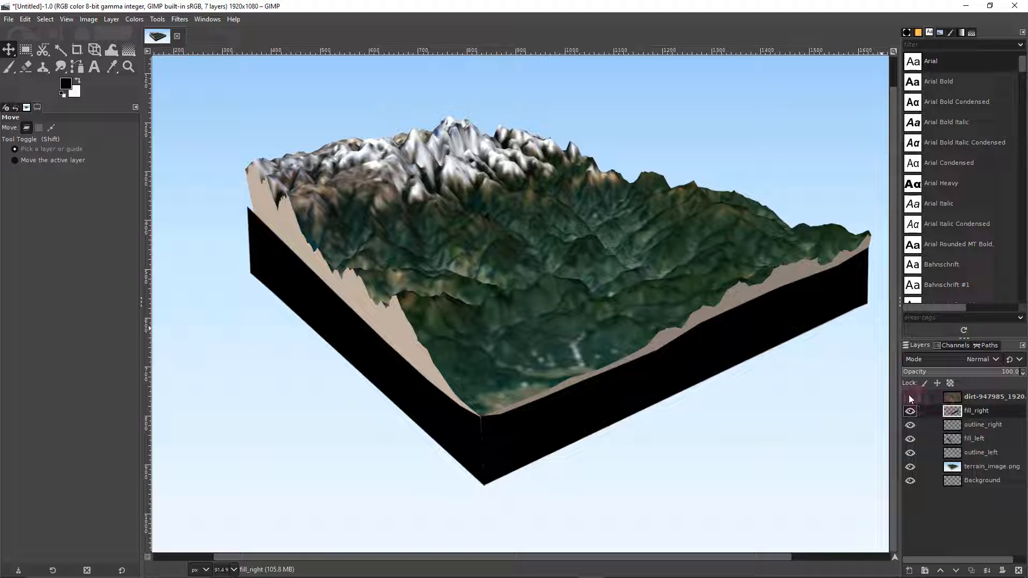
- Show the dirt texture layer and make it the active layer
click(911, 398)
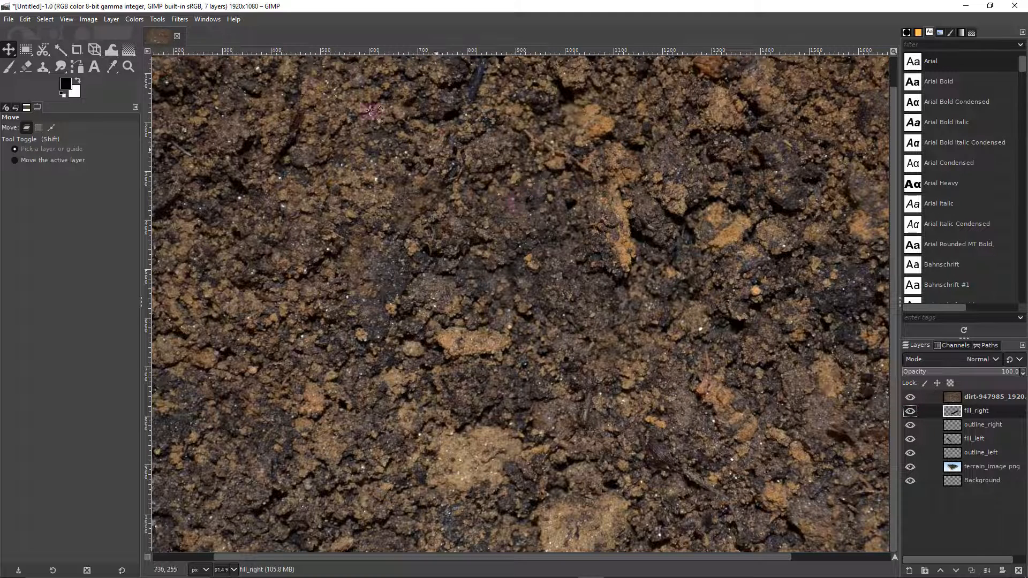
key(1)
key(shift+s)
click(993, 396)
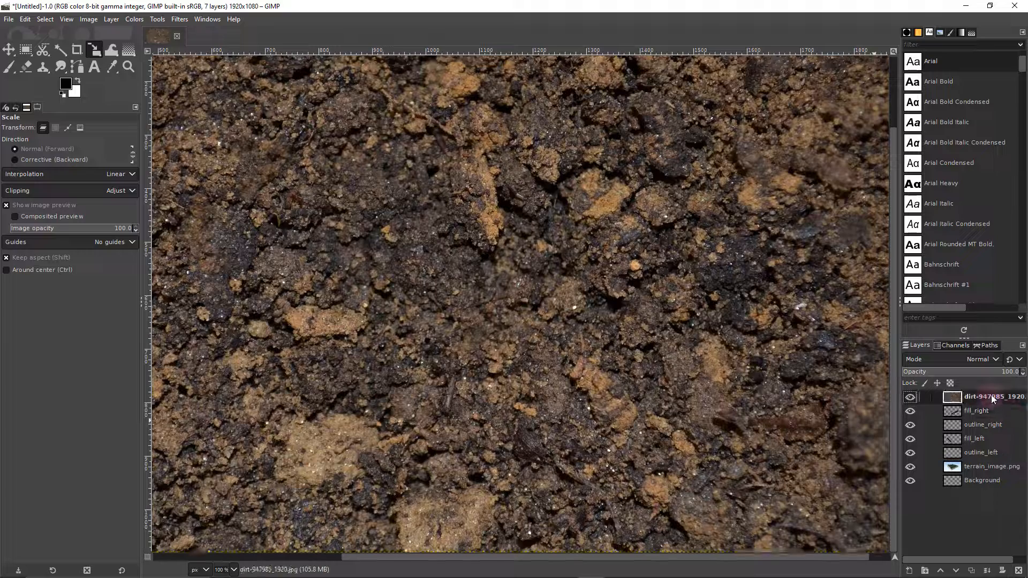
key(shift+2)
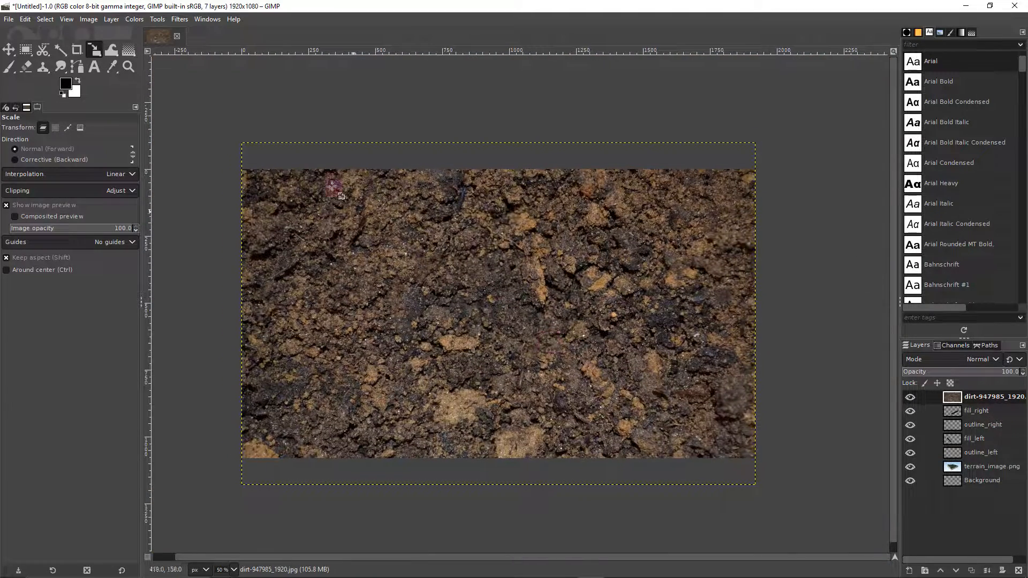
- Scale the dirt texture down proportionally with the Scale tool and place it over the left wall
click(158, 19)
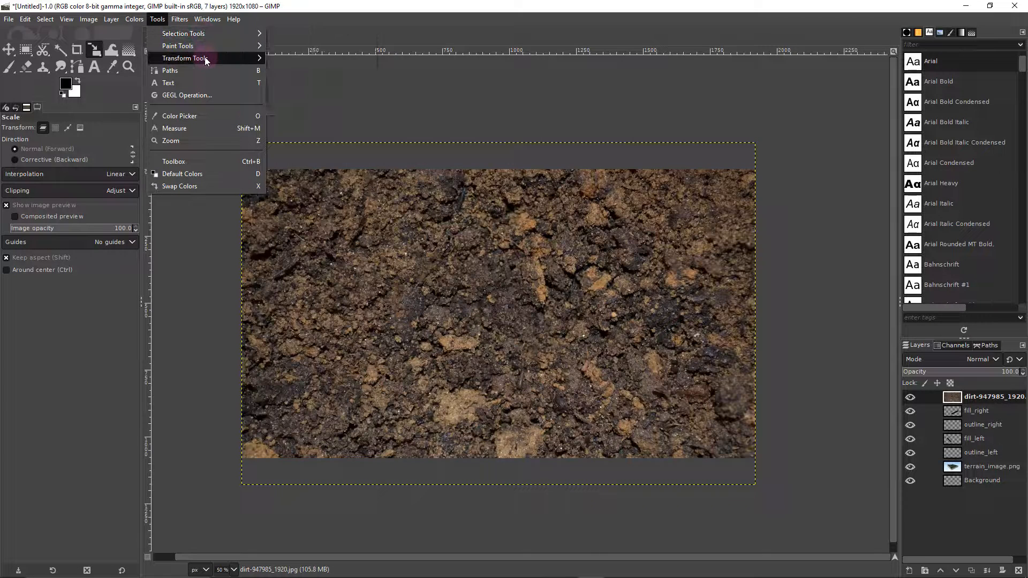
mouse_move(204, 58)
click(319, 104)
click(319, 111)
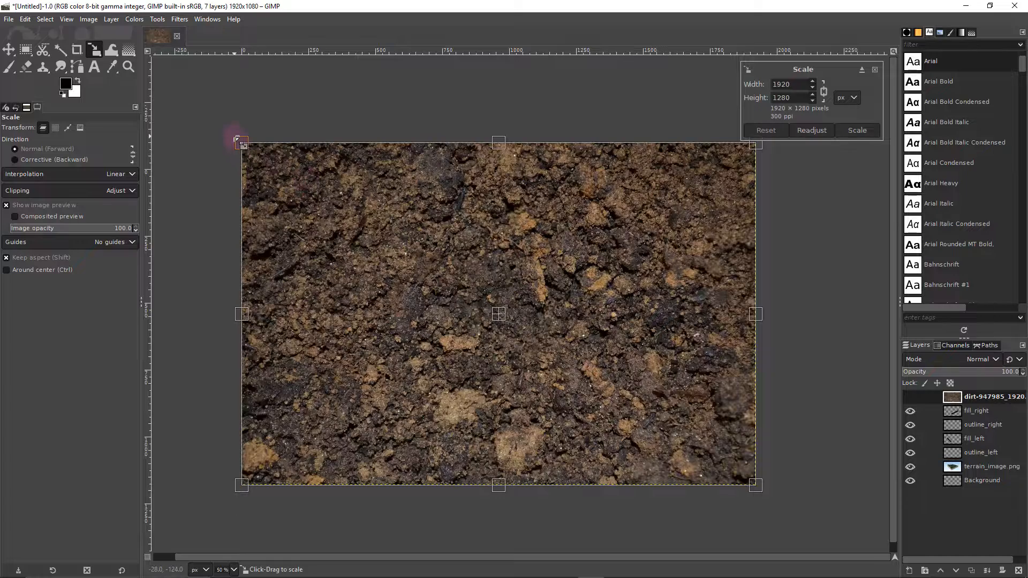
drag(238, 139, 537, 324)
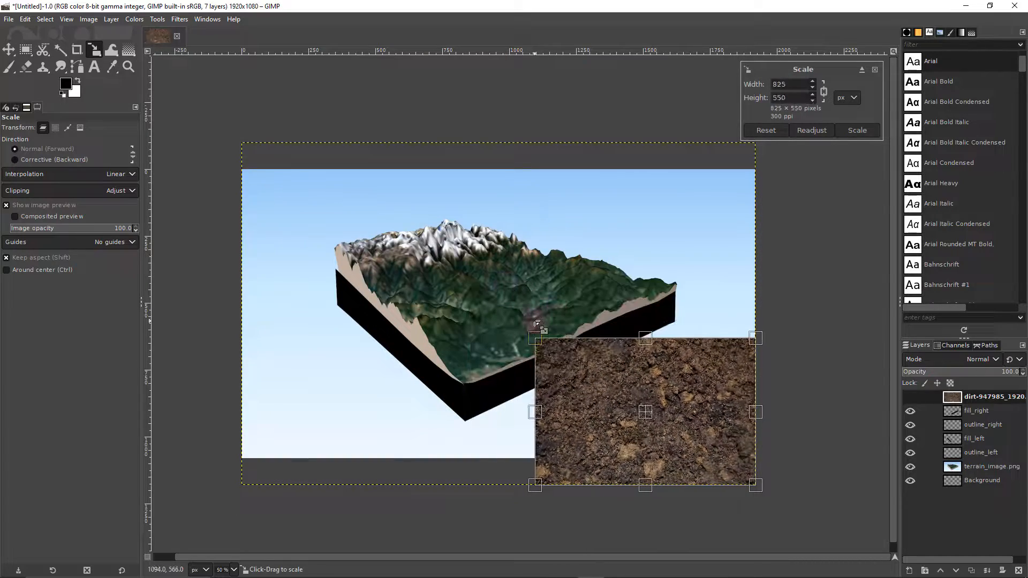
mouse_move(624, 400)
mouse_down()
mouse_move(558, 375)
mouse_move(613, 413)
mouse_up()
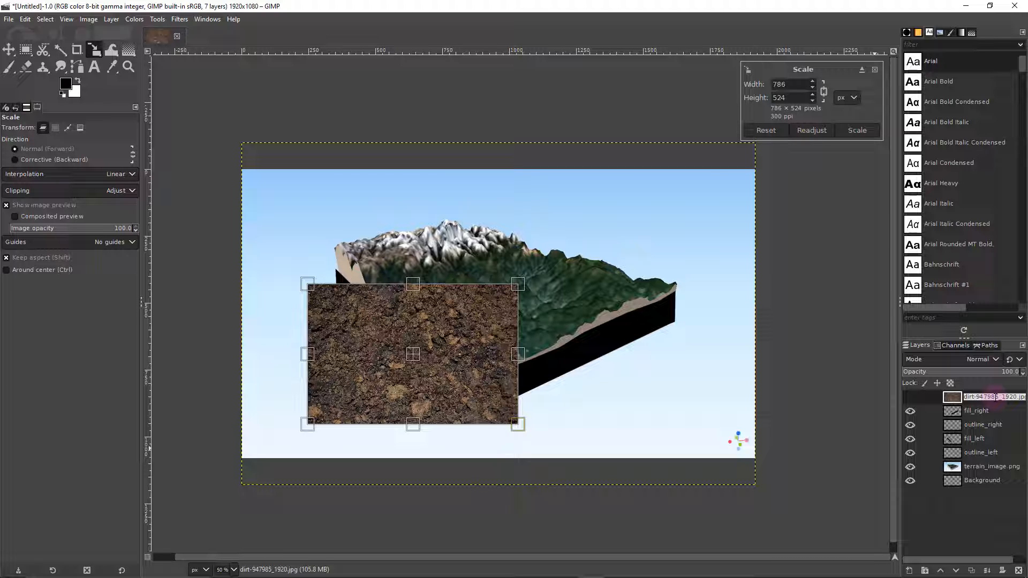
- Rename the dirt texture layer soil_left and duplicate it as a layer named soil_right
text(soil_left)
key(Return)
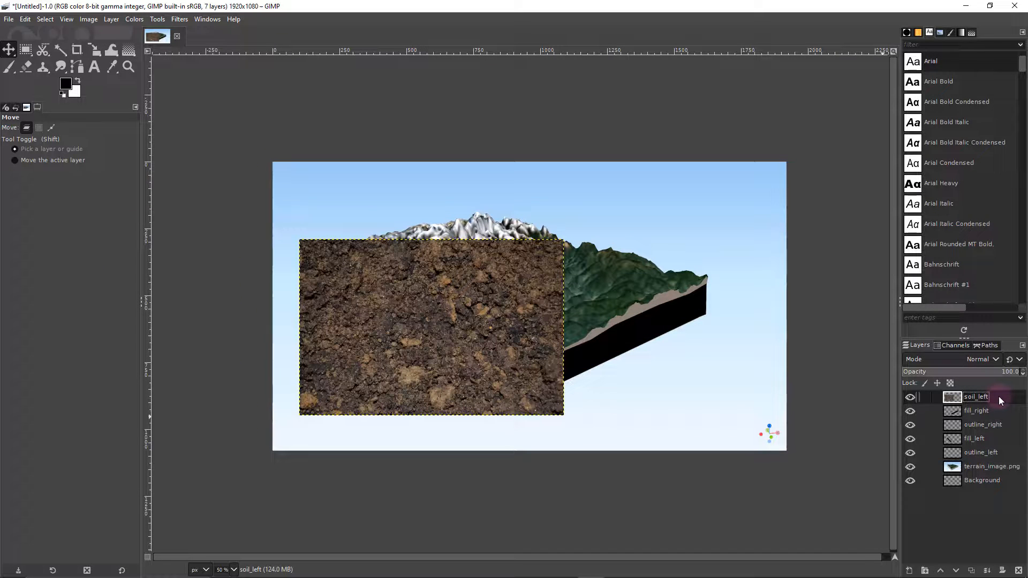
right_click(999, 396)
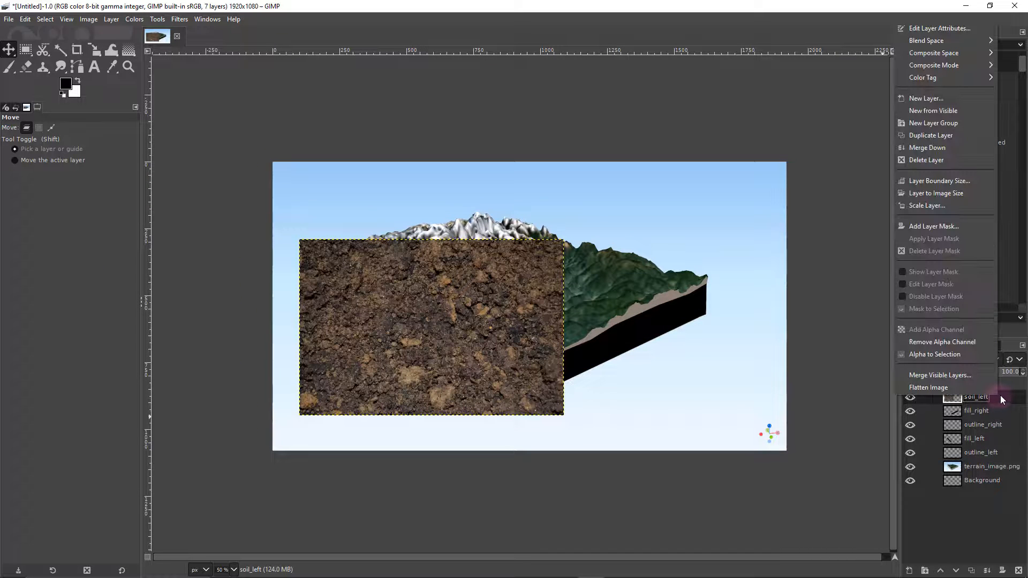
click(936, 137)
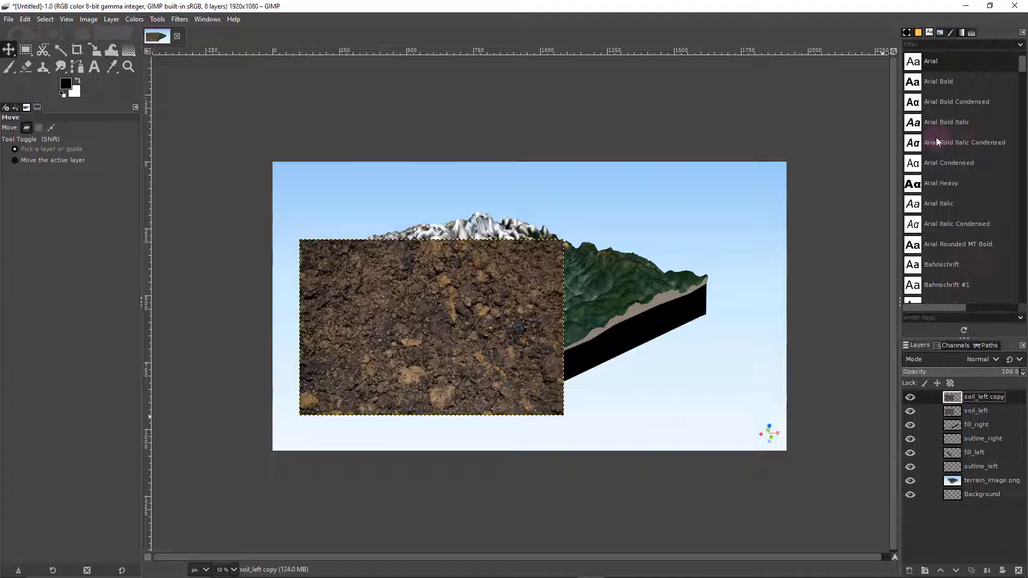
double_click(994, 397)
key(Return)
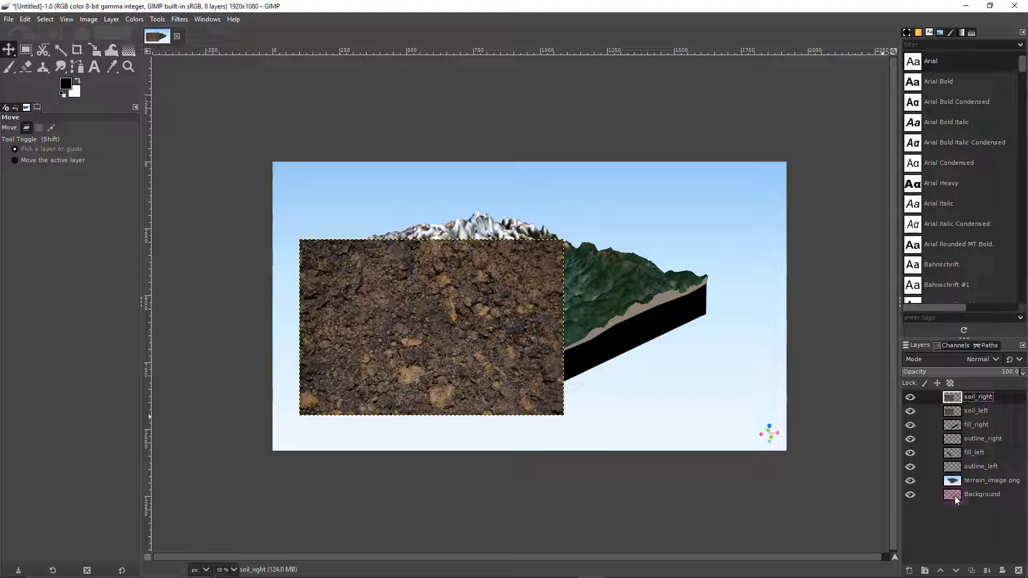
- Move the soil_right texture over the right wall and hide its layer
drag(471, 320, 682, 374)
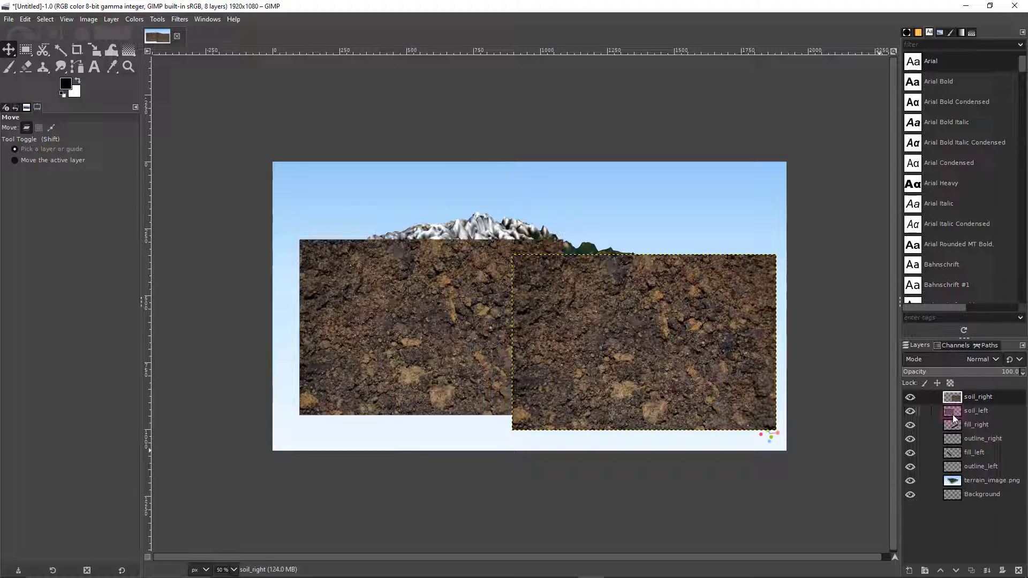
click(911, 398)
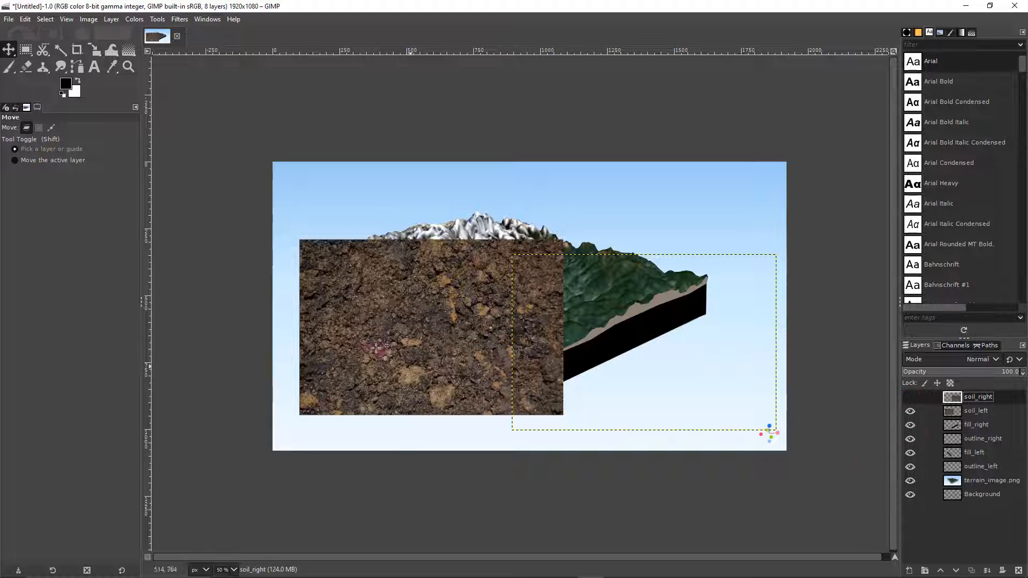
- Nudge the soil_left texture slightly left and pull its corners with the Perspective tool to roughly follow the left wall
drag(441, 318, 438, 319)
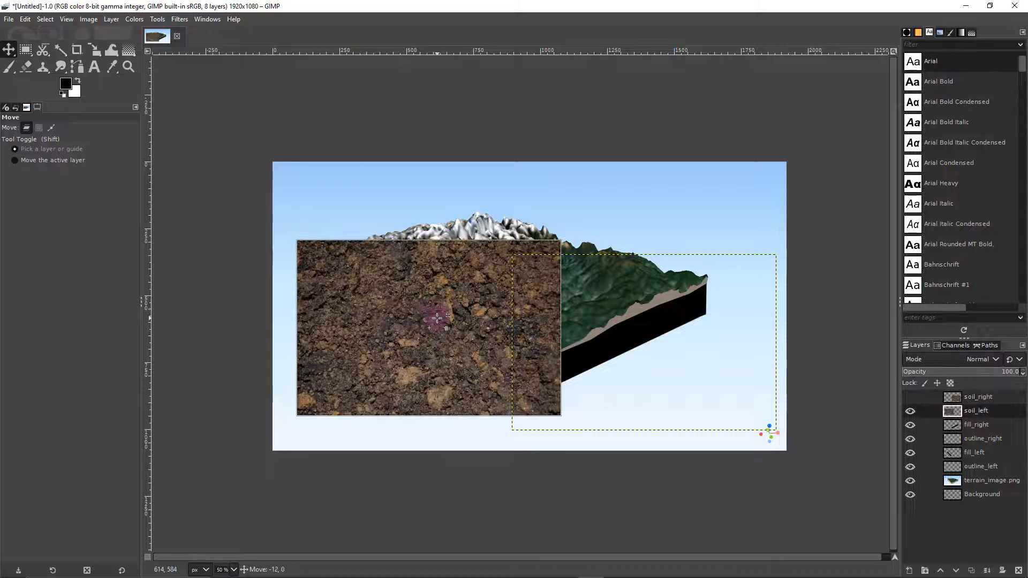
click(986, 410)
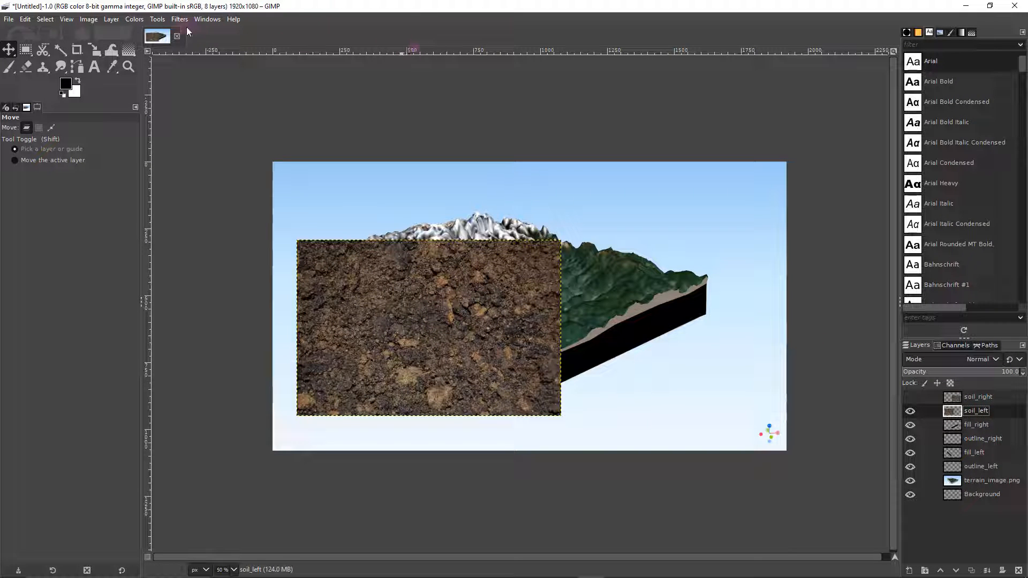
click(157, 19)
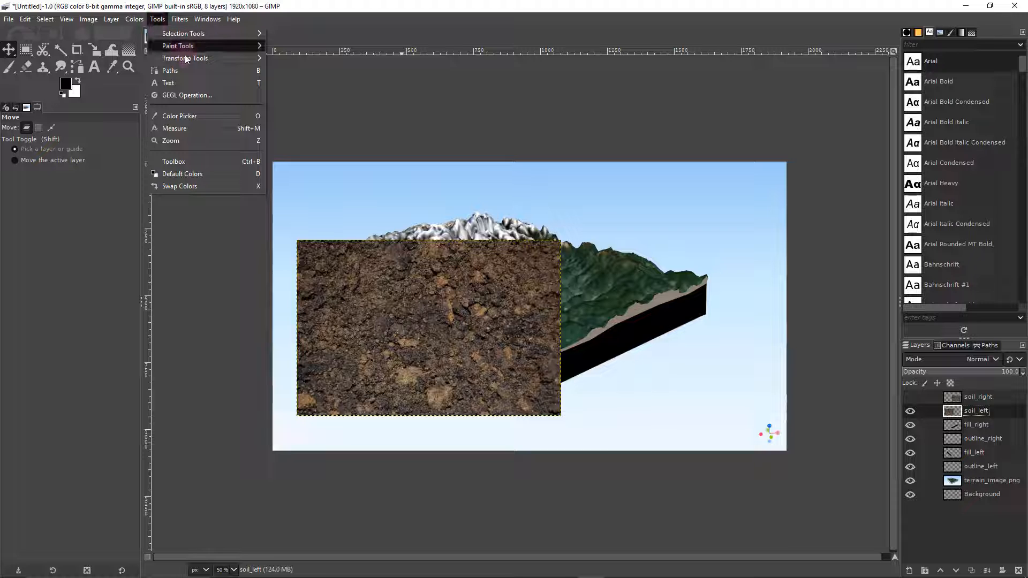
mouse_move(188, 60)
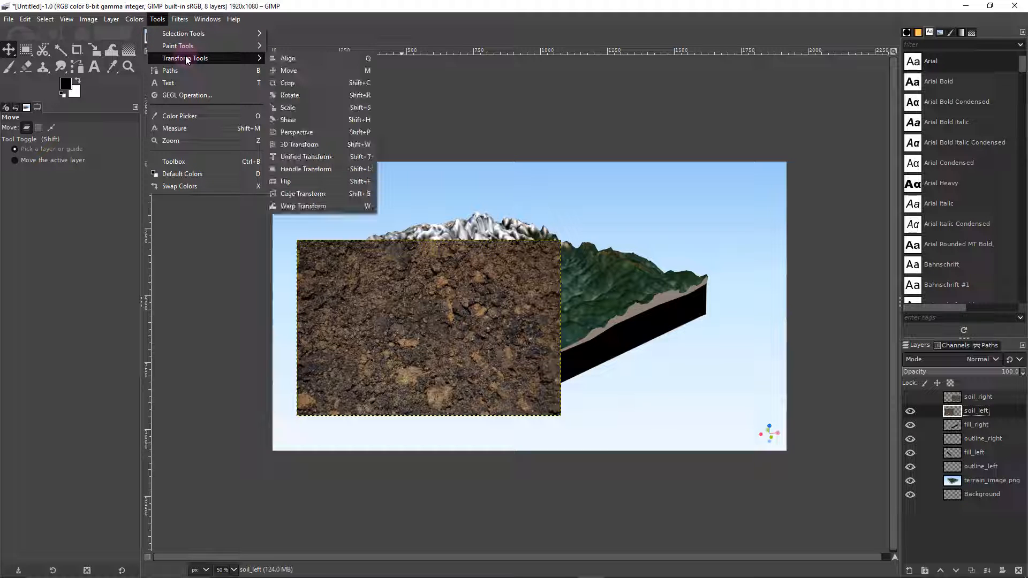
click(313, 133)
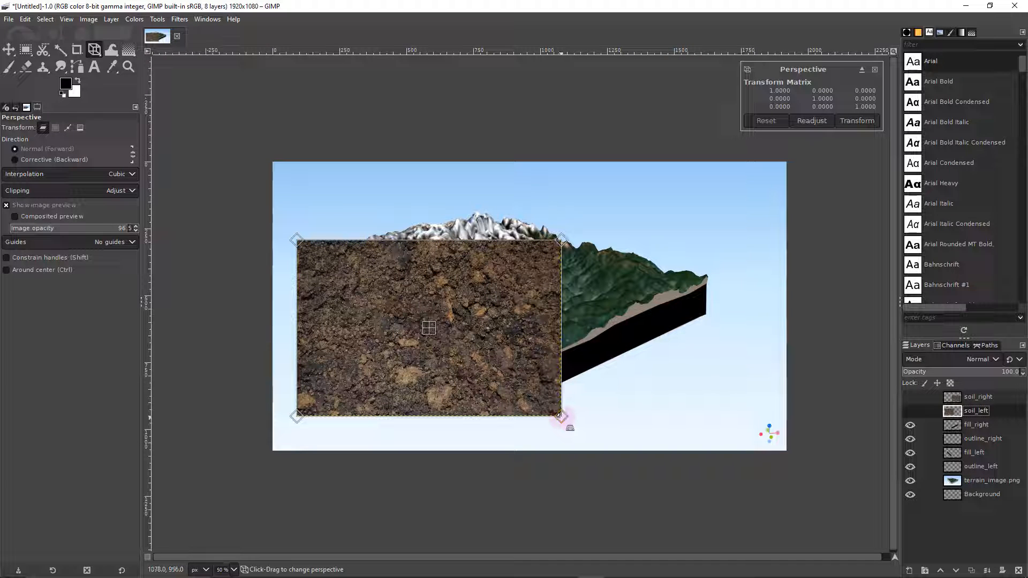
drag(562, 415, 495, 442)
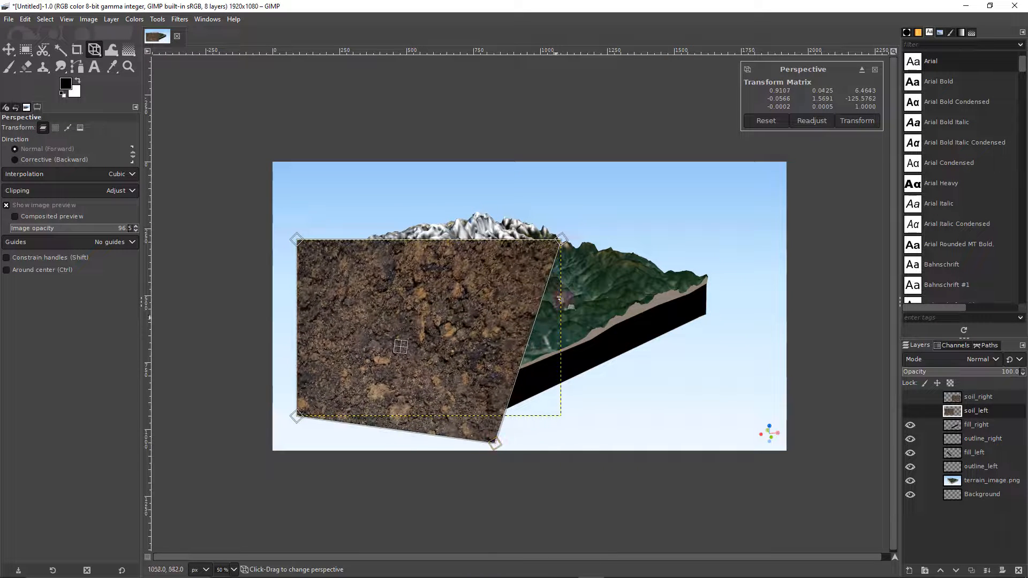
drag(563, 240, 513, 388)
drag(296, 239, 354, 251)
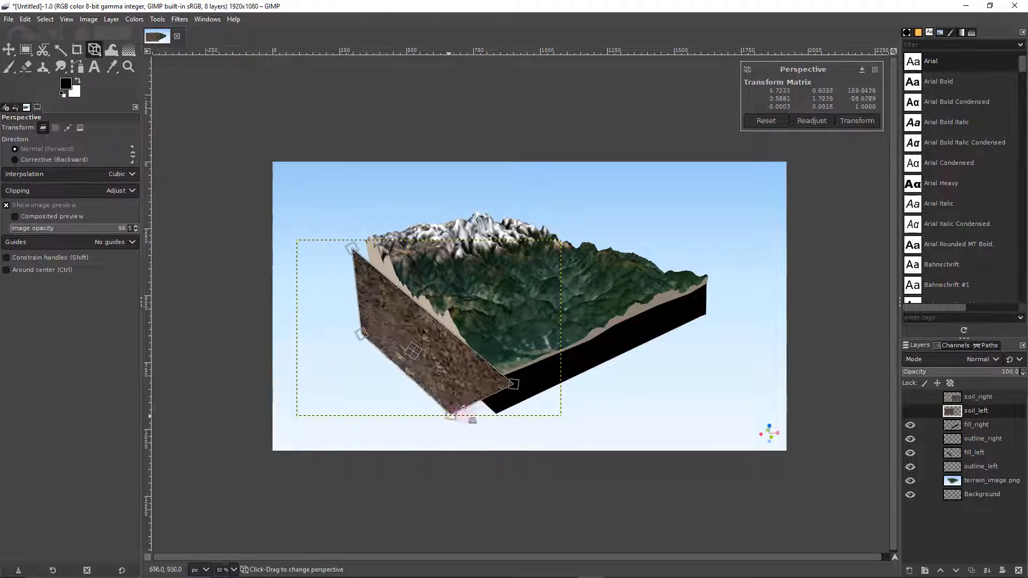
drag(464, 409, 506, 432)
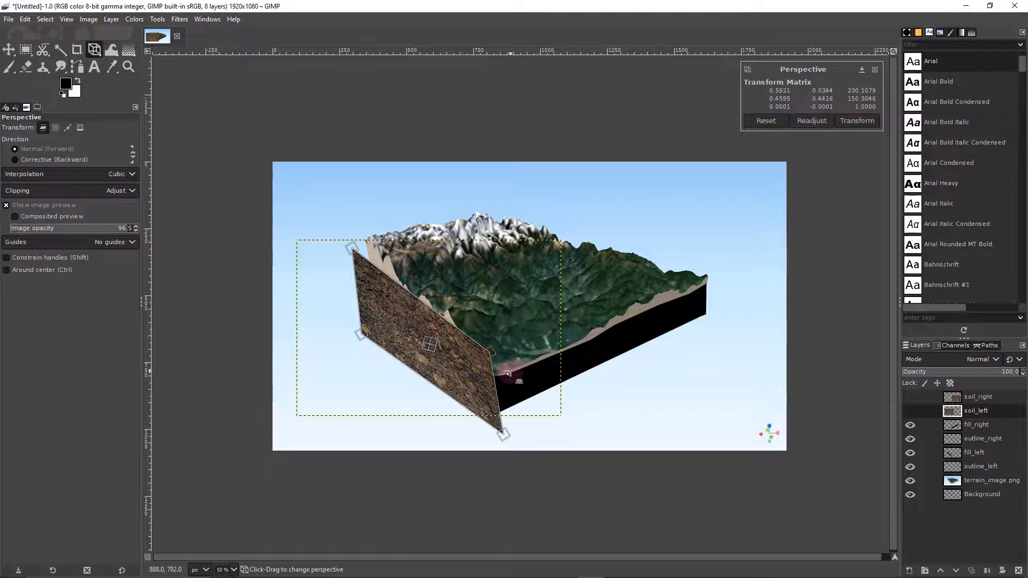
- Refine the soil_left perspective corners so the texture covers the whole left wall, including its mountain profile, and apply the transform
ctrl+scroll(508, 374, up, 3)
ctrl+scroll(508, 373, down, 2)
ctrl+scroll(503, 370, up, 1)
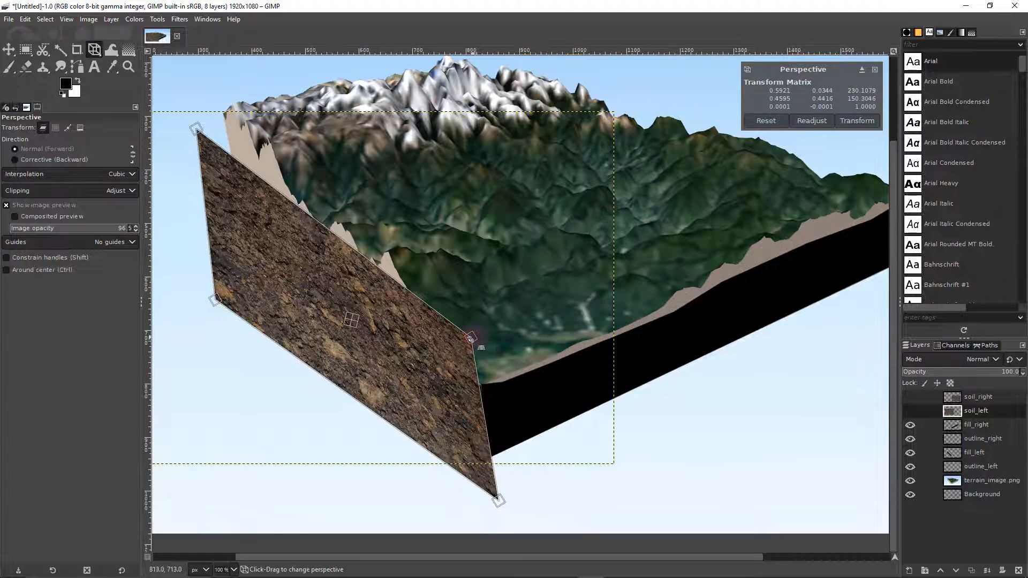
drag(470, 338, 495, 338)
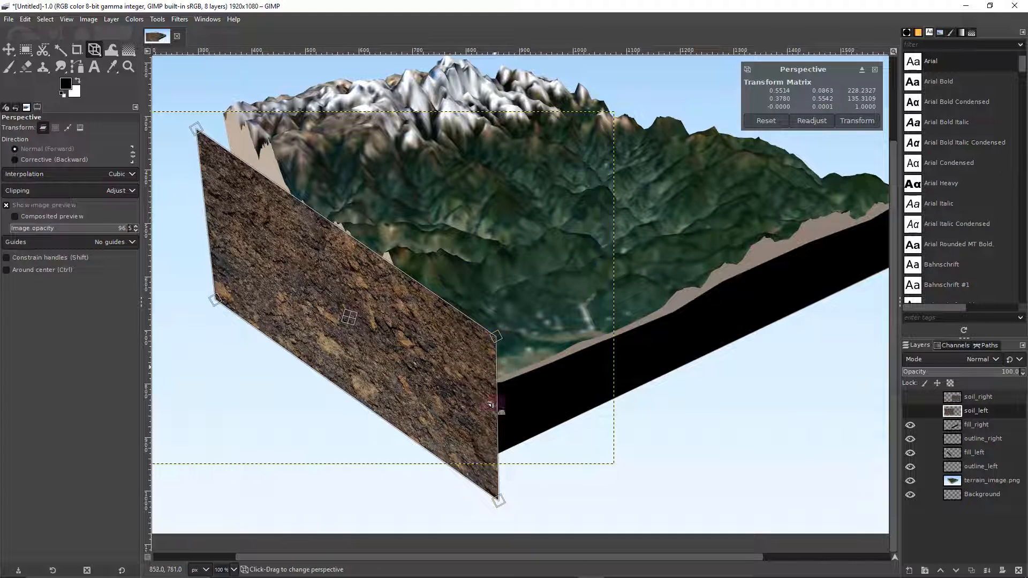
drag(498, 500, 503, 510)
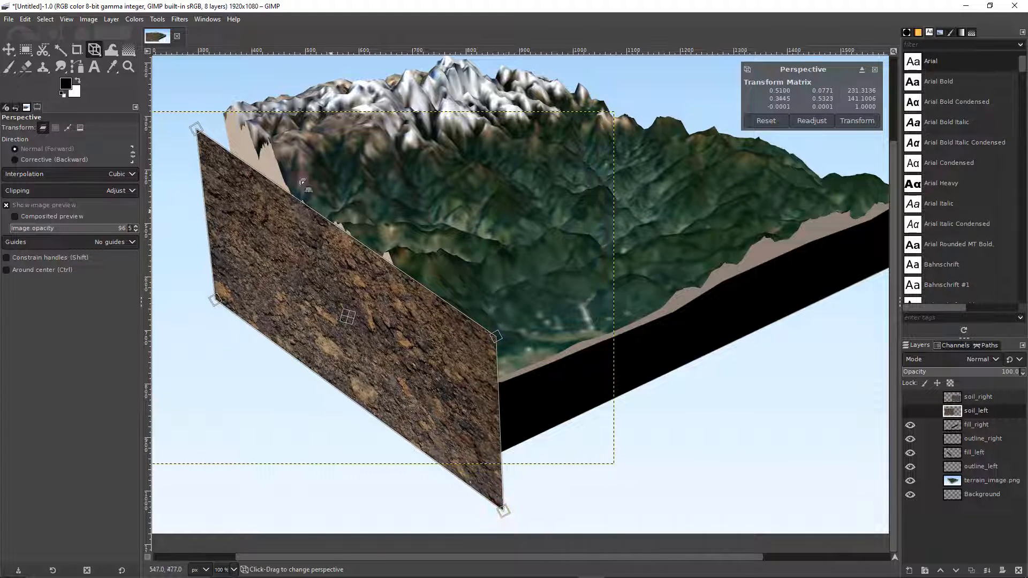
drag(197, 131, 208, 83)
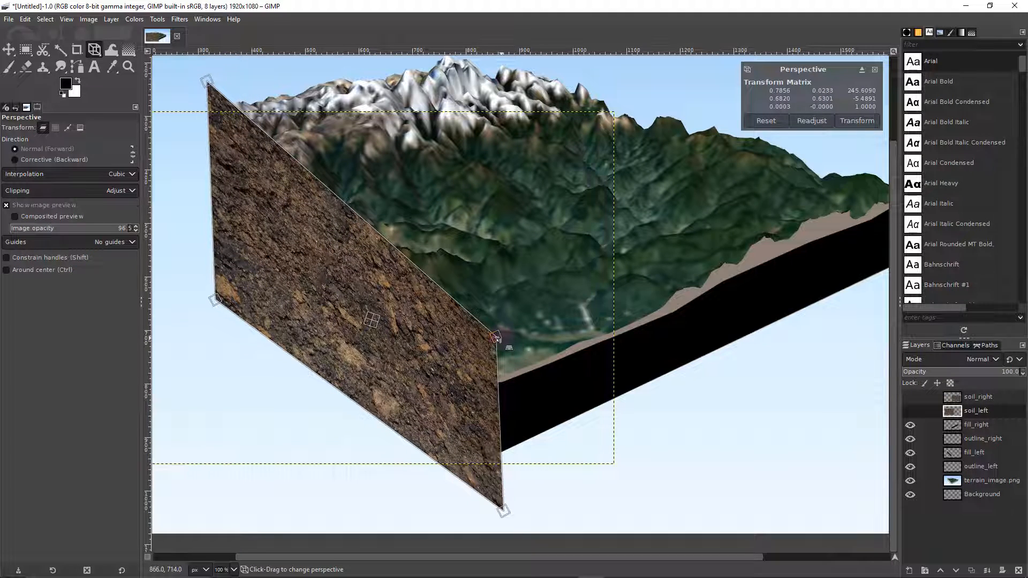
drag(496, 336, 495, 294)
drag(215, 298, 229, 255)
drag(495, 294, 483, 320)
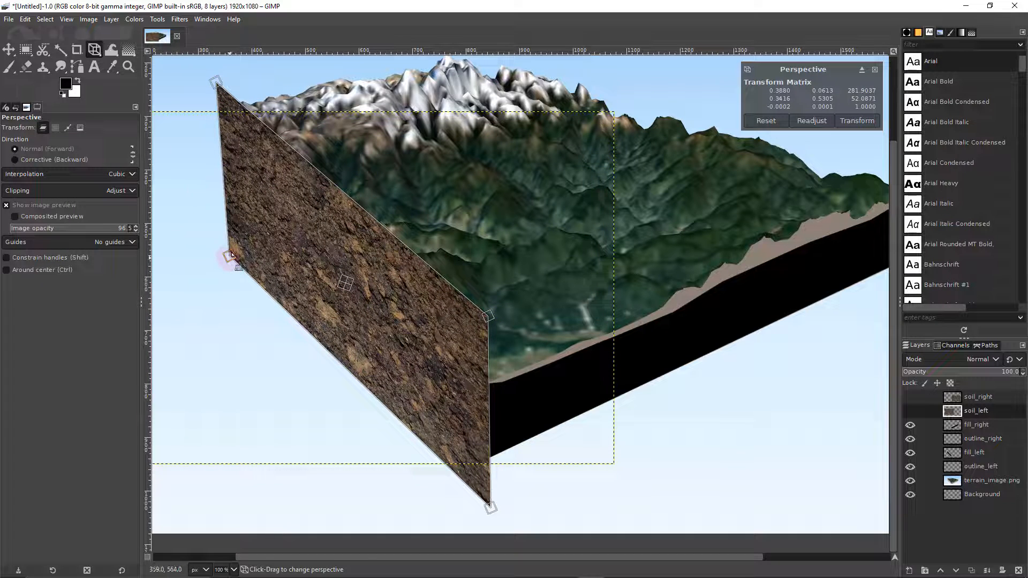
drag(230, 258, 226, 257)
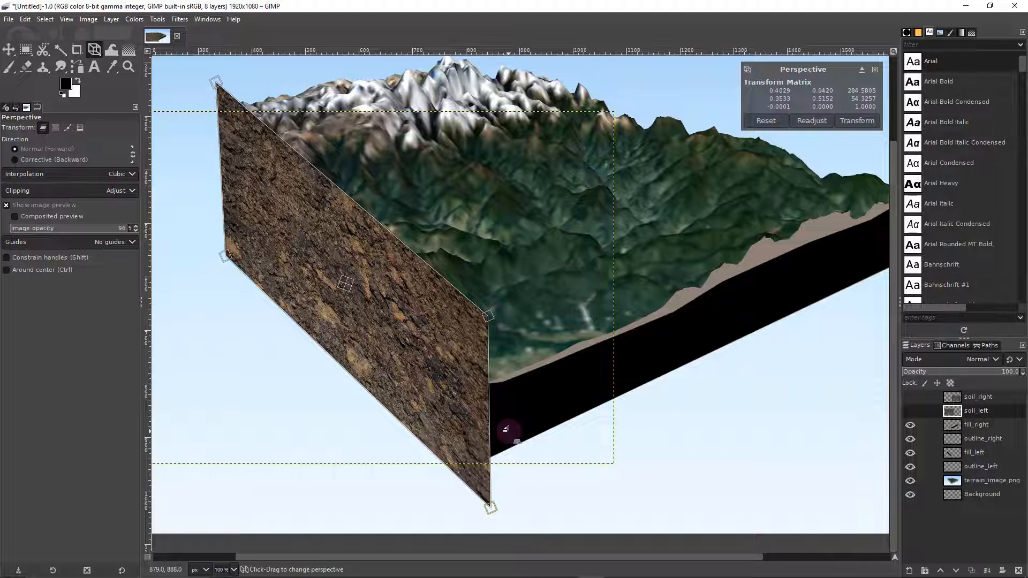
key(Return)
key(m)
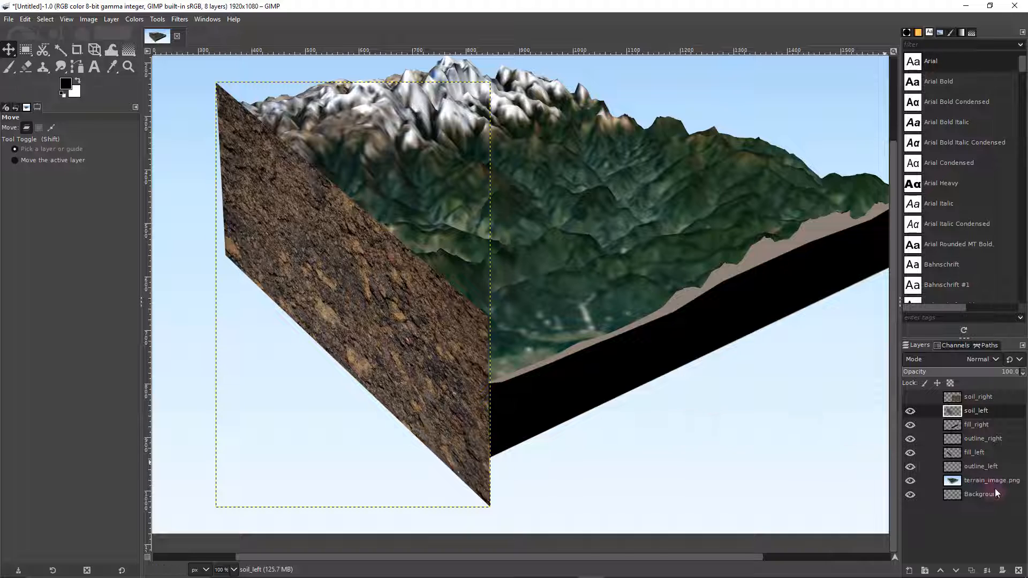
- Add a layer mask to soil_left from a selection of the fill_left shape, and clear the selection
click(990, 453)
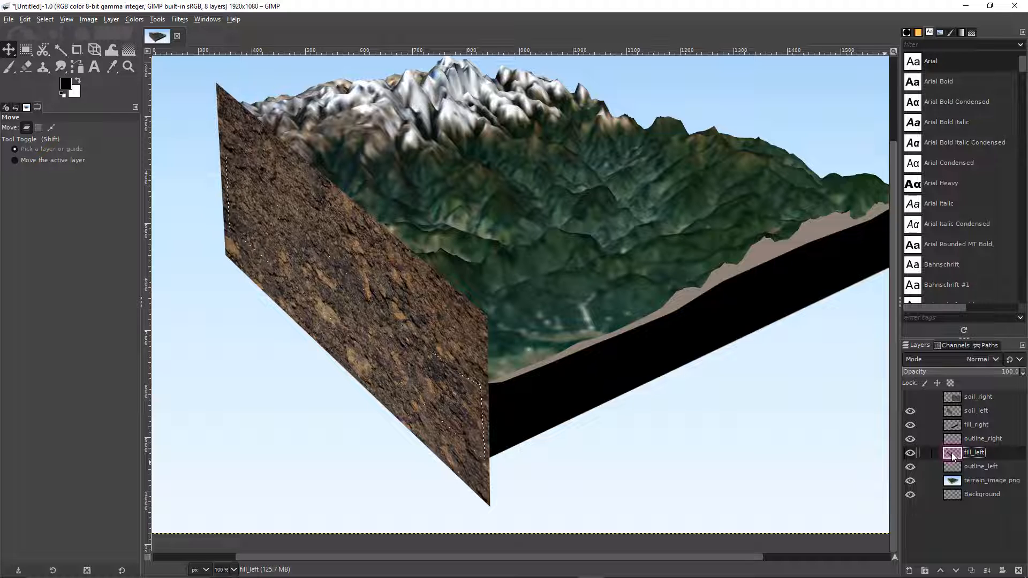
click(991, 410)
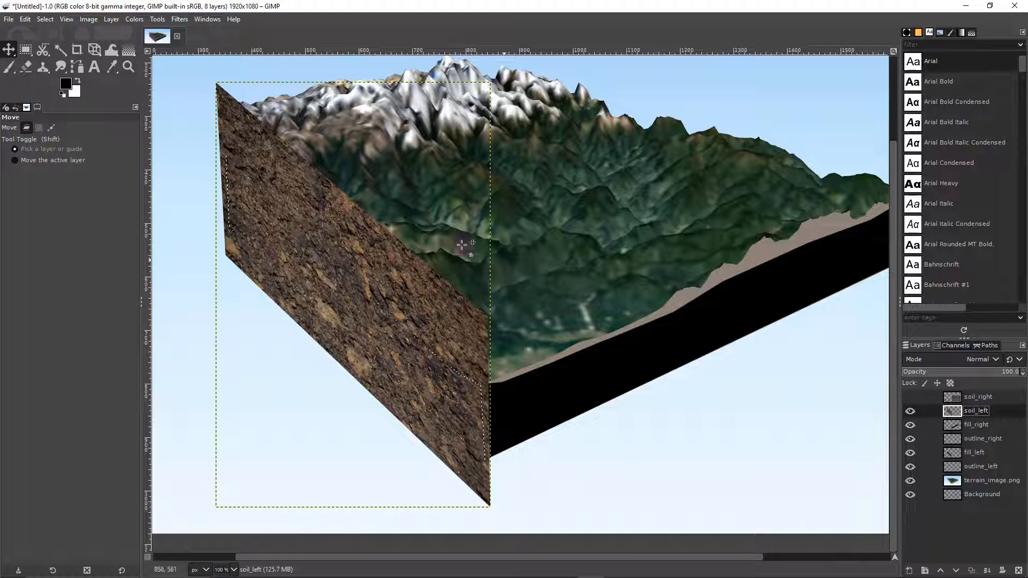
right_click(1001, 413)
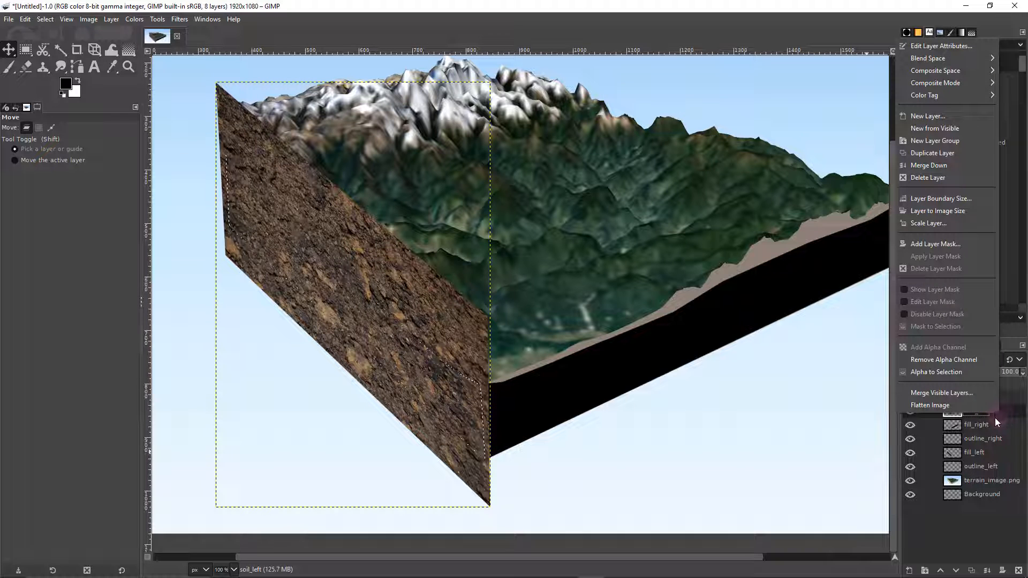
click(937, 245)
drag(929, 173, 550, 199)
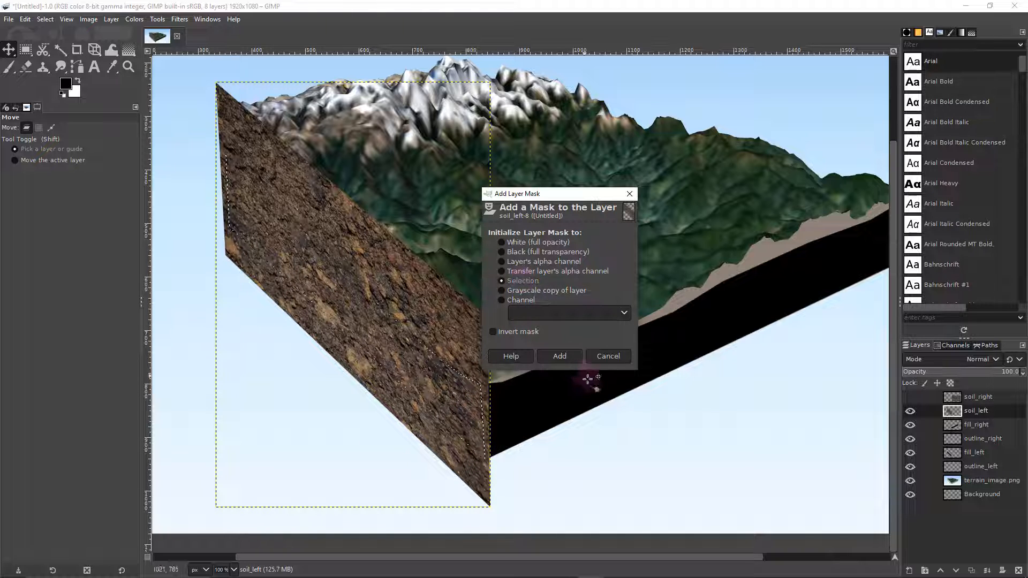
click(559, 357)
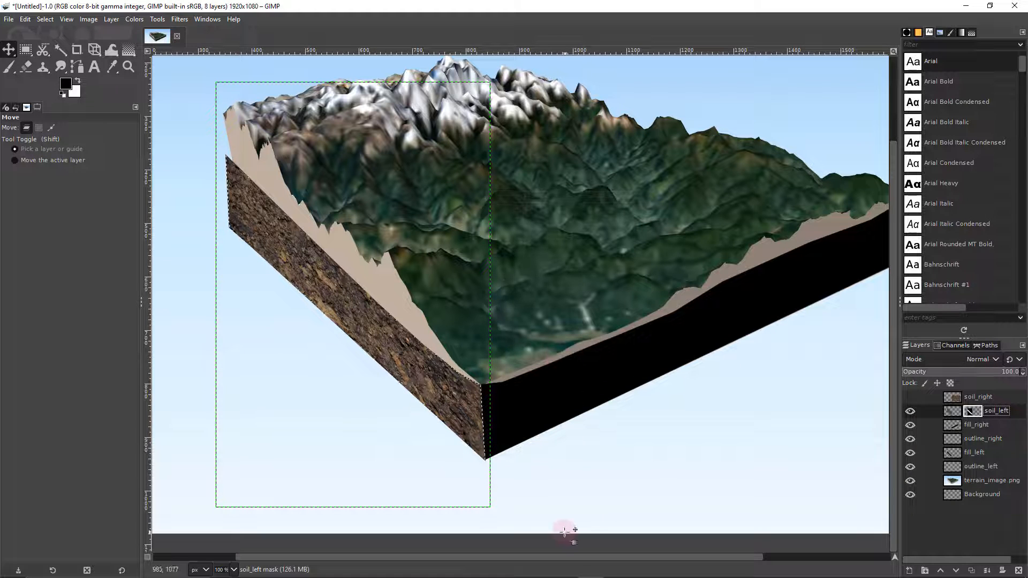
click(41, 20)
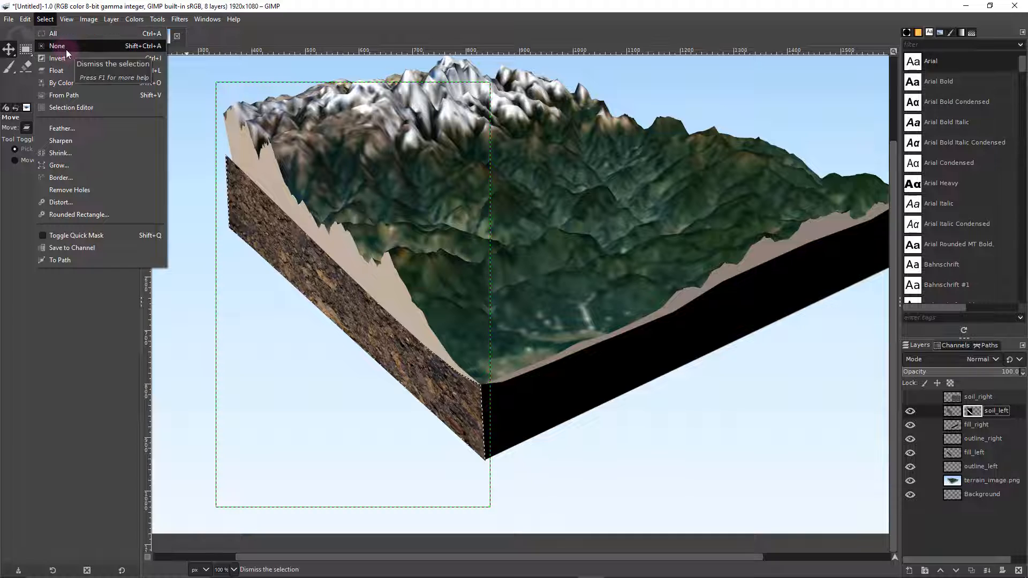
click(66, 49)
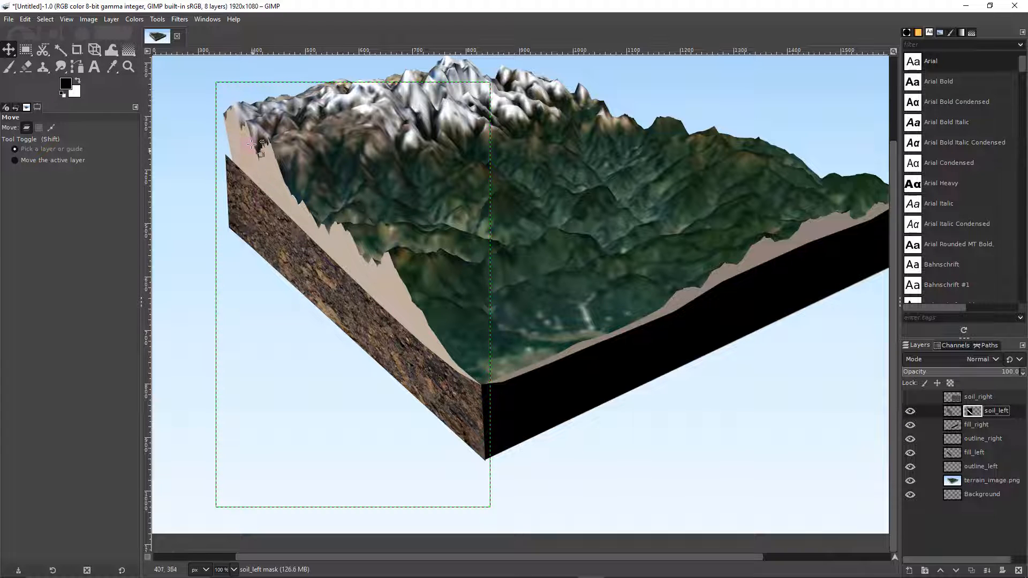
- Set up the Paintbrush with a white foreground, the 2. Hardness 075 brush, size 34 and hardness 69
drag(347, 273, 444, 327)
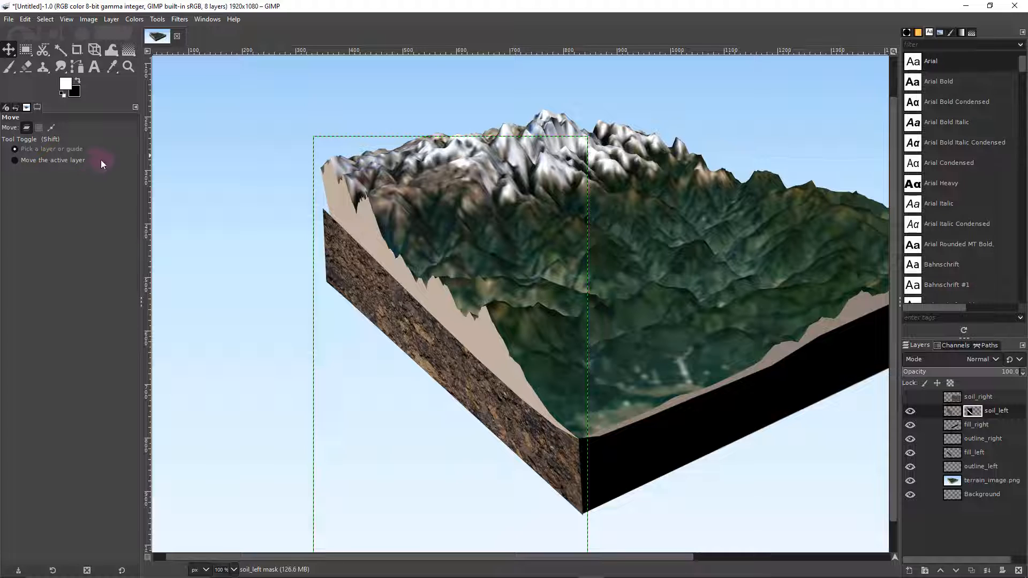
click(157, 20)
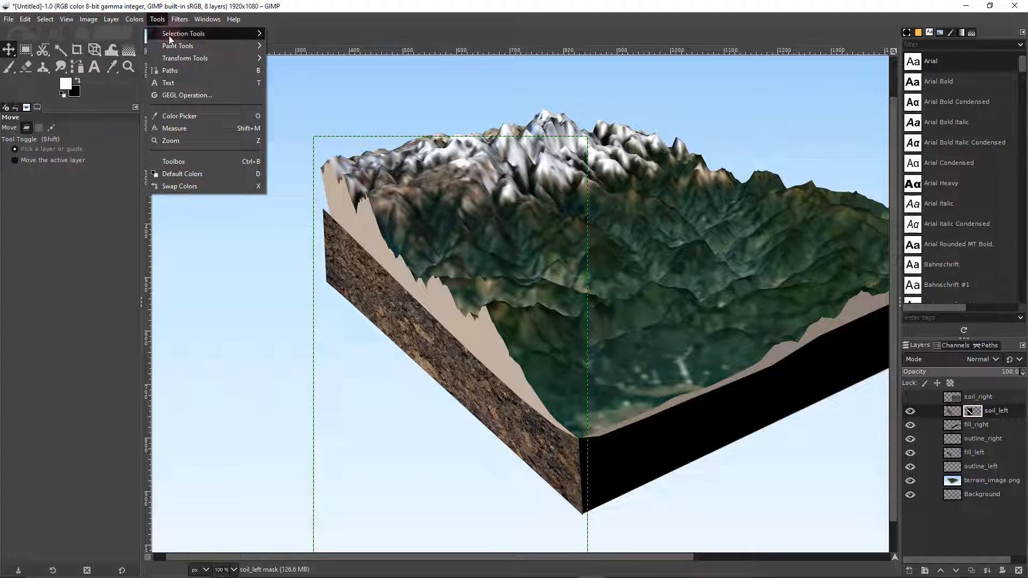
mouse_move(196, 43)
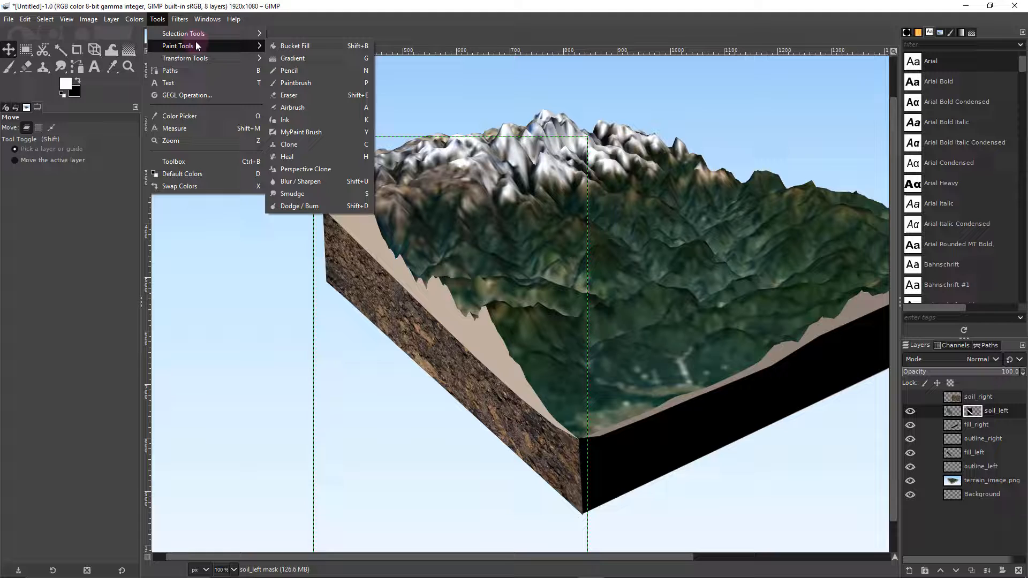
click(321, 85)
click(11, 159)
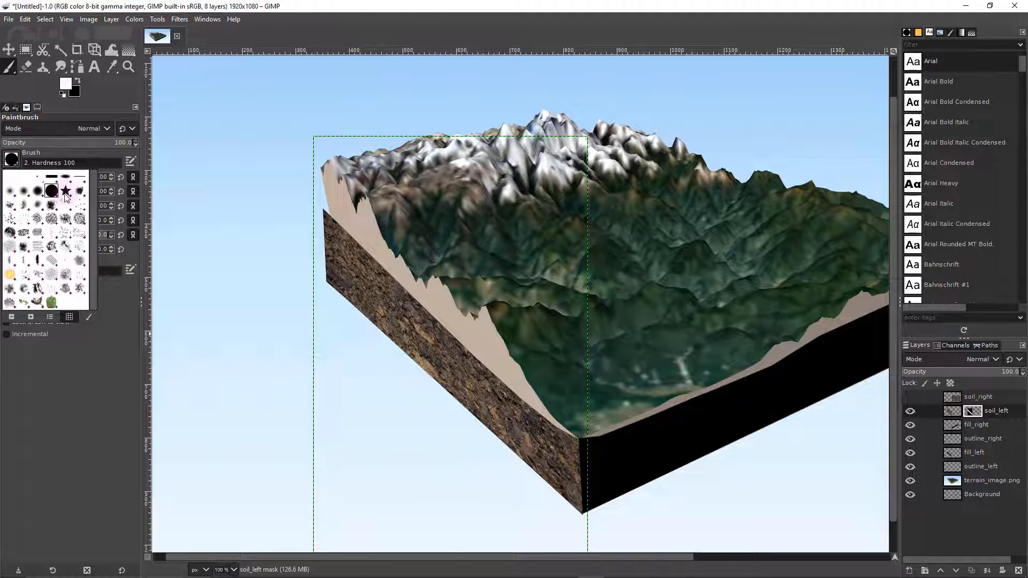
click(37, 192)
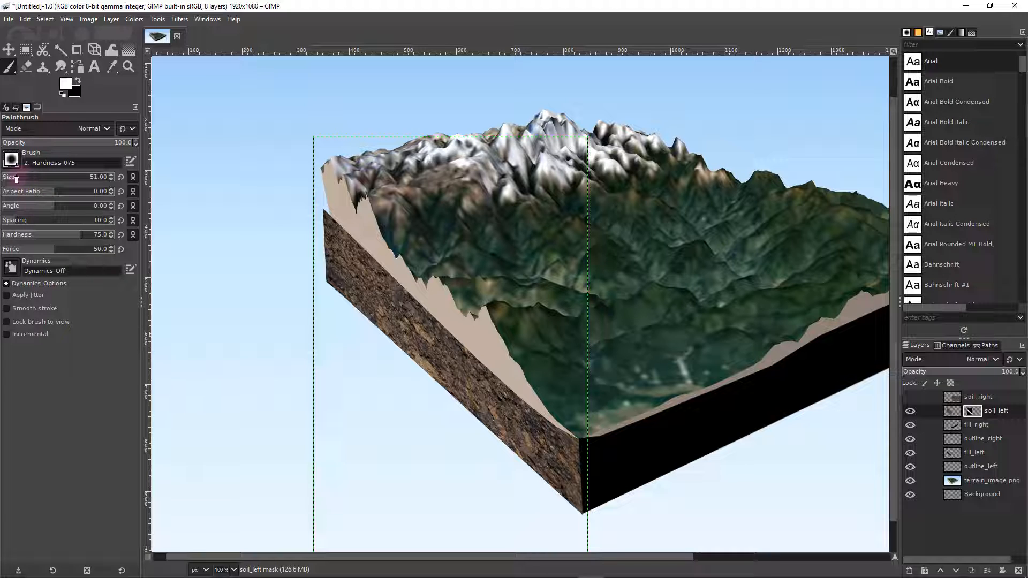
mouse_move(16, 179)
mouse_down()
mouse_move(53, 180)
mouse_move(30, 181)
mouse_up()
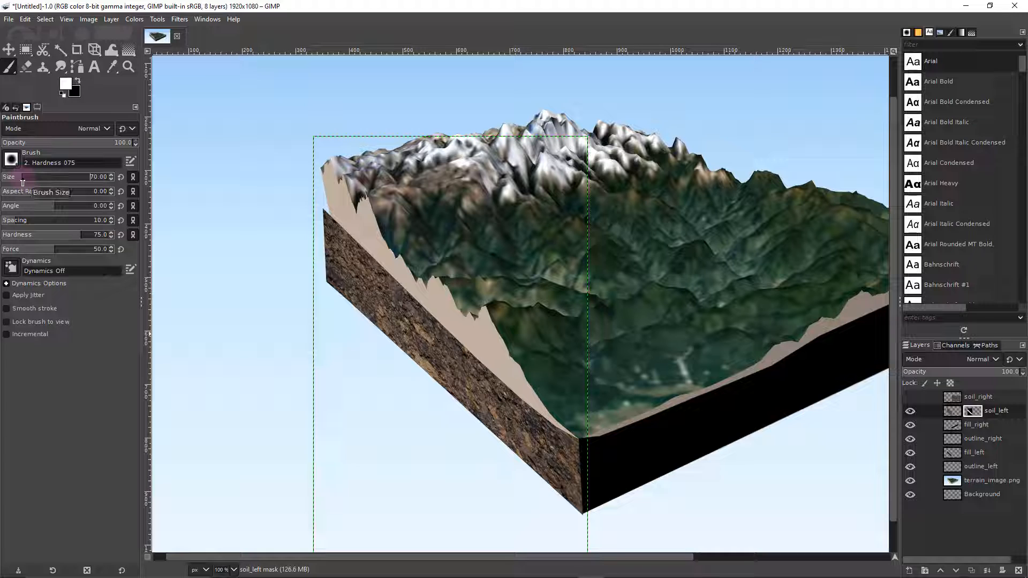
drag(80, 238, 75, 237)
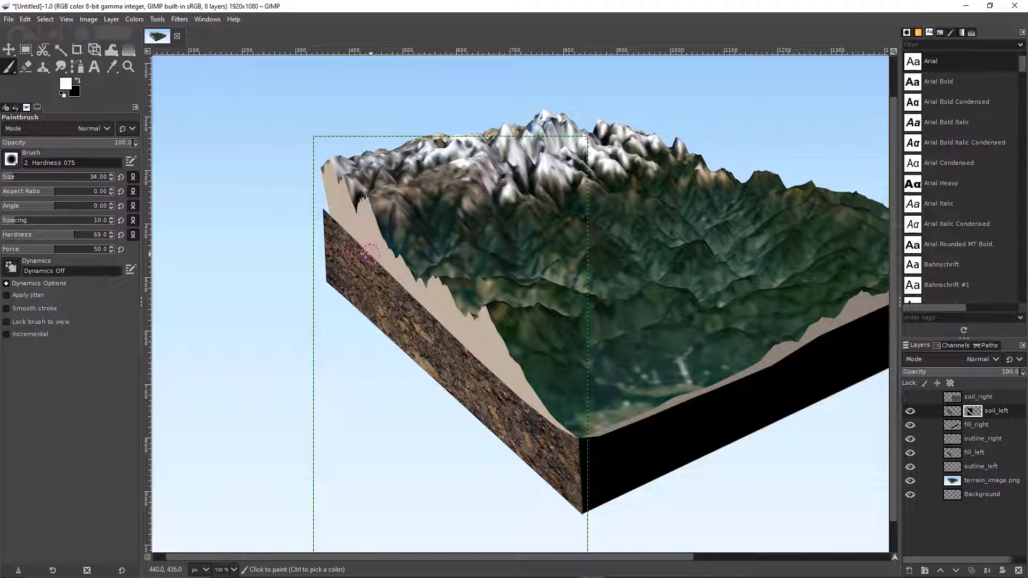
- Paint white on the soil_left mask to extend the soil over most of the beige area above the left wall
click(974, 412)
mouse_move(452, 319)
mouse_down()
mouse_move(435, 323)
mouse_move(449, 319)
mouse_move(438, 322)
mouse_move(513, 399)
mouse_move(509, 391)
mouse_move(529, 396)
mouse_move(519, 380)
mouse_move(526, 361)
mouse_move(461, 304)
mouse_up()
key(2)
mouse_move(453, 283)
mouse_down()
mouse_move(452, 267)
mouse_move(429, 275)
mouse_move(410, 266)
mouse_move(439, 273)
mouse_move(563, 450)
mouse_move(539, 405)
mouse_move(619, 482)
mouse_move(552, 436)
mouse_move(533, 396)
mouse_move(568, 440)
mouse_move(490, 305)
mouse_move(451, 283)
mouse_up()
drag(410, 264, 358, 188)
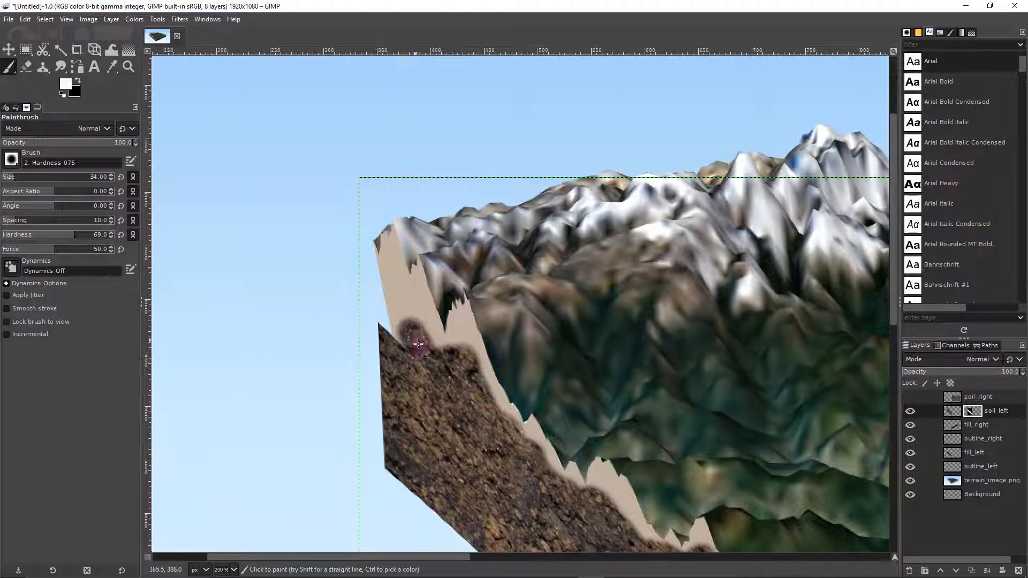
mouse_move(405, 332)
mouse_down()
mouse_move(413, 324)
mouse_move(463, 346)
mouse_move(453, 339)
mouse_move(478, 382)
mouse_up()
- Paint the soil_left mask along the remaining beige terrain edge down to the front corner, using the 2. Hardness 100 brush at size 9
click(12, 162)
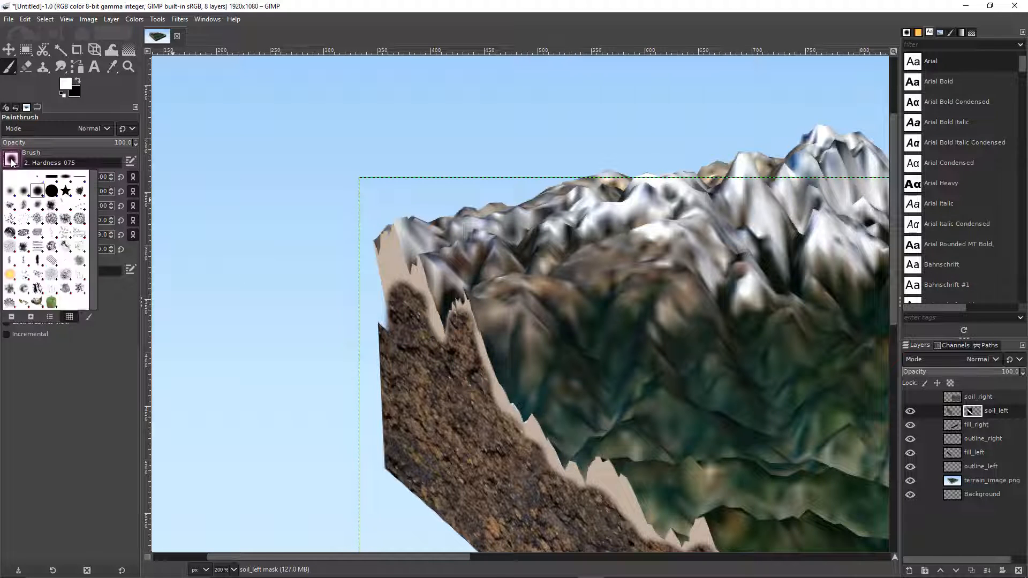
click(51, 191)
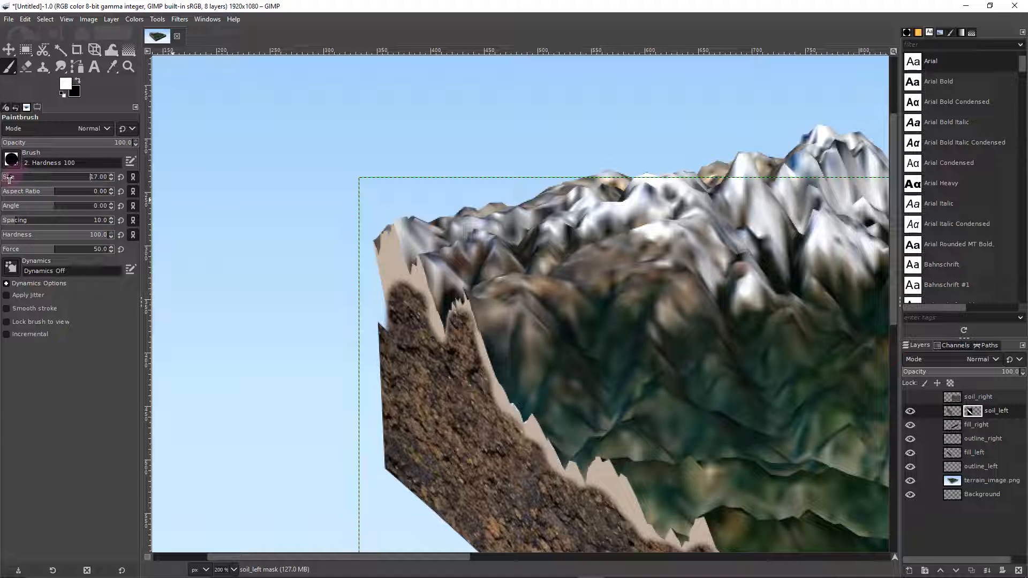
drag(6, 180, 6, 180)
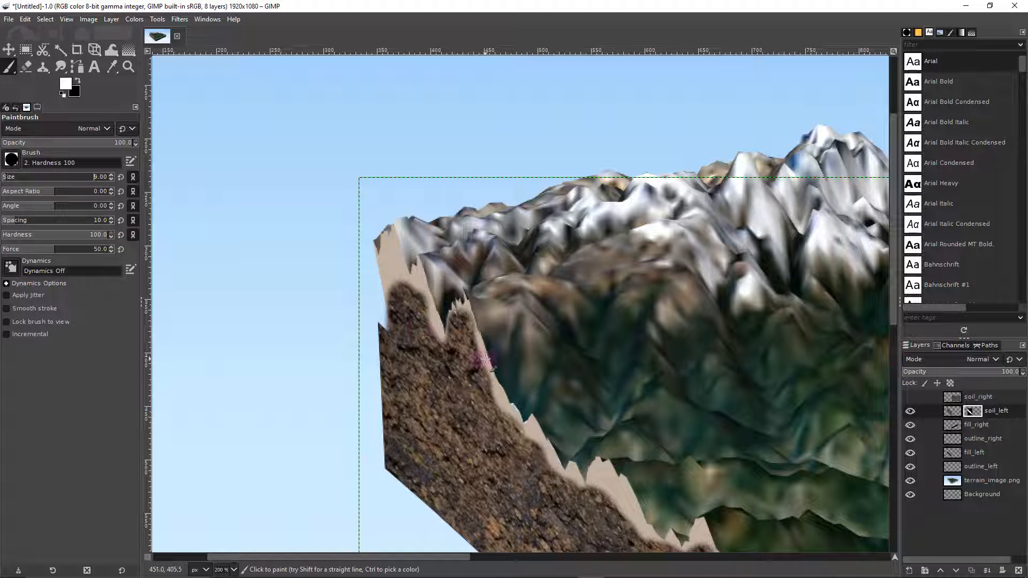
mouse_move(485, 364)
mouse_down()
mouse_move(459, 305)
mouse_move(498, 397)
mouse_move(530, 425)
mouse_up()
drag(534, 420, 542, 431)
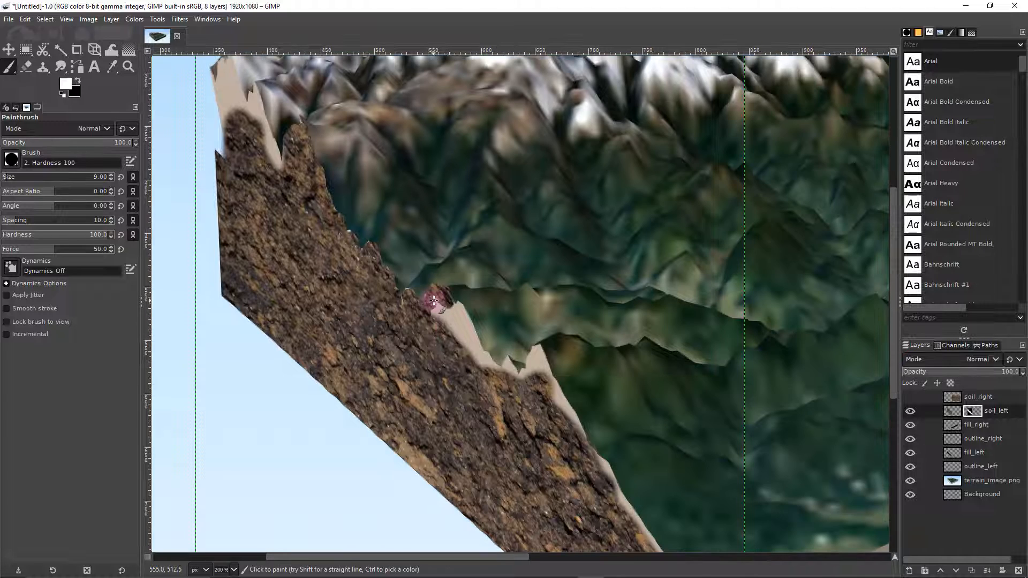
mouse_move(434, 301)
mouse_down()
mouse_move(487, 370)
mouse_move(534, 361)
mouse_move(538, 384)
mouse_move(433, 229)
mouse_up()
mouse_move(434, 228)
mouse_down()
mouse_move(542, 385)
mouse_move(601, 450)
mouse_move(573, 418)
mouse_up()
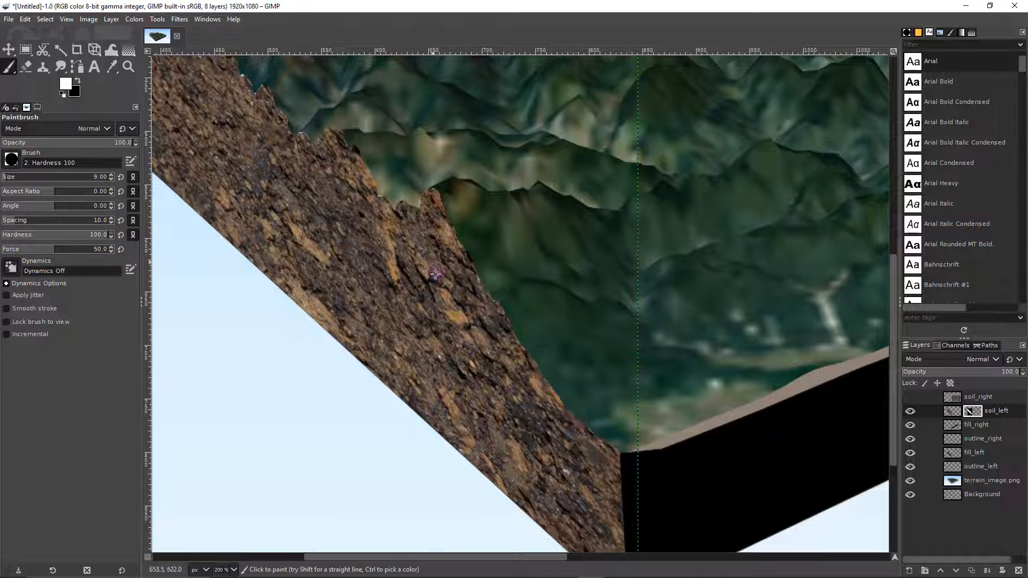
- Touch up the soil_left mask along the upper terrain edge of the left wall, undoing the stray brush stroke
drag(214, 113, 552, 468)
mouse_move(482, 346)
mouse_down()
mouse_move(510, 358)
mouse_move(494, 310)
mouse_move(500, 322)
mouse_move(483, 303)
mouse_move(469, 316)
mouse_up()
key(ctrl+z)
scroll(463, 282, up, 3)
mouse_move(433, 246)
mouse_down()
mouse_move(466, 256)
mouse_move(469, 281)
mouse_move(519, 320)
mouse_move(546, 418)
mouse_move(603, 522)
mouse_move(551, 395)
mouse_move(415, 325)
mouse_up()
scroll(510, 389, down, 7)
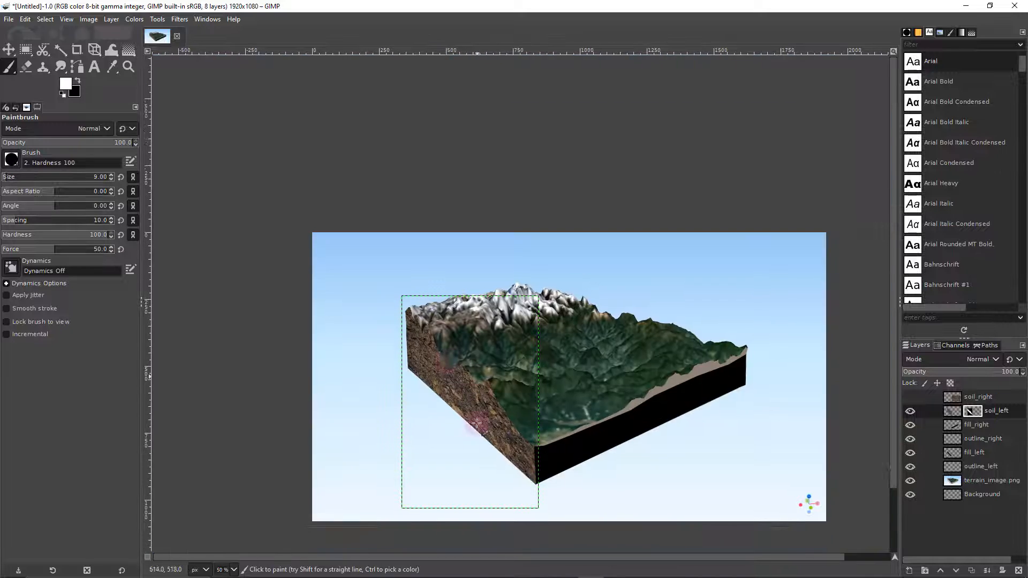
- Show the hidden soil_right layer and make it the active layer
scroll(476, 423, up, 2)
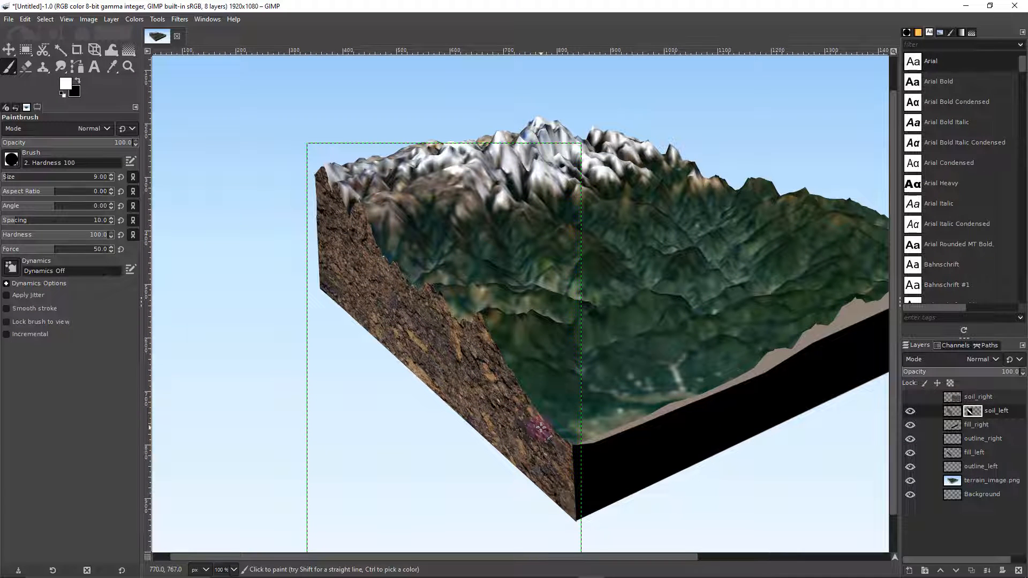
drag(505, 356, 422, 352)
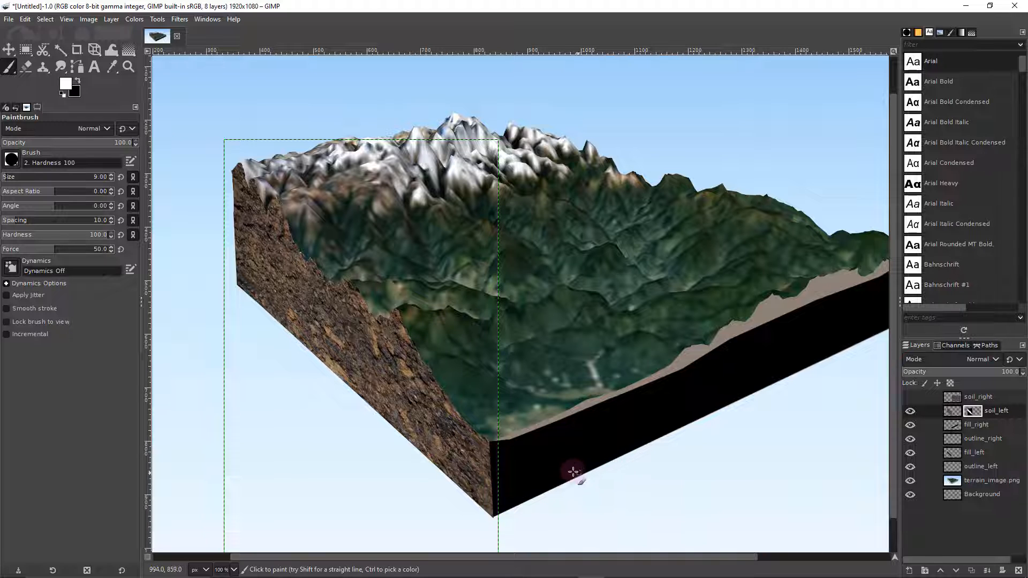
drag(574, 476, 519, 406)
key(m)
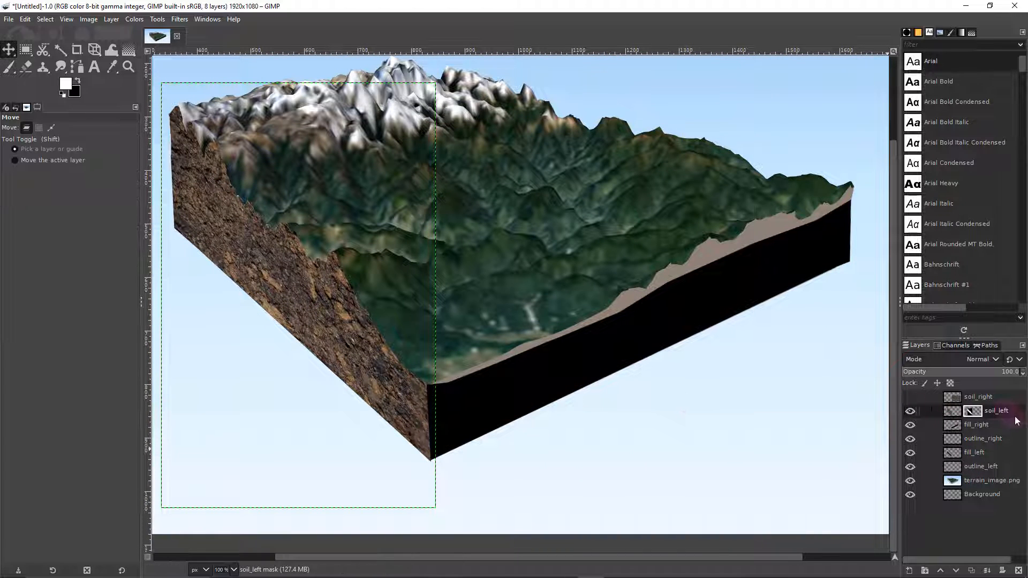
click(915, 397)
scroll(739, 382, right, 3)
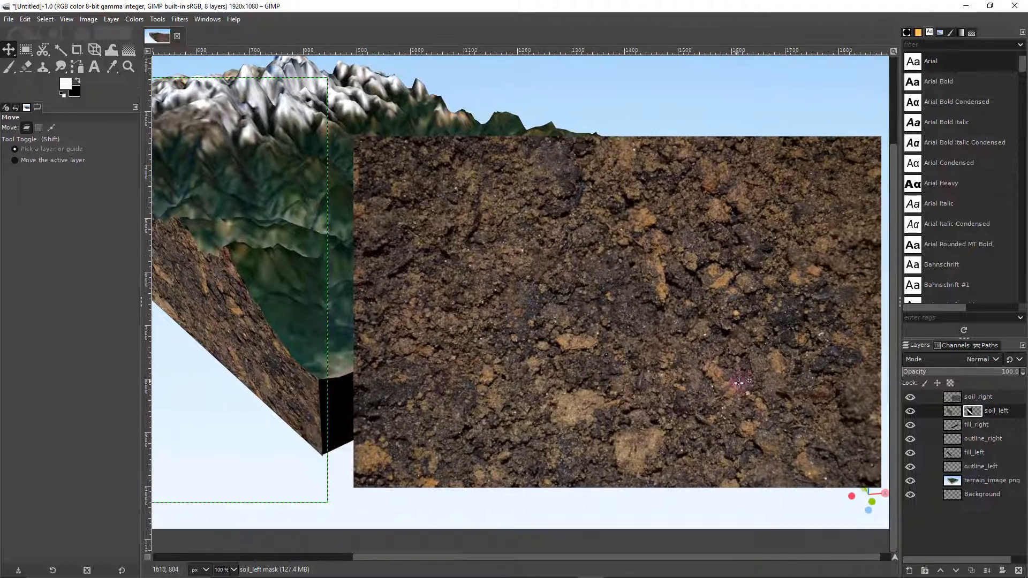
scroll(740, 381, up, 2)
scroll(741, 381, down, 2)
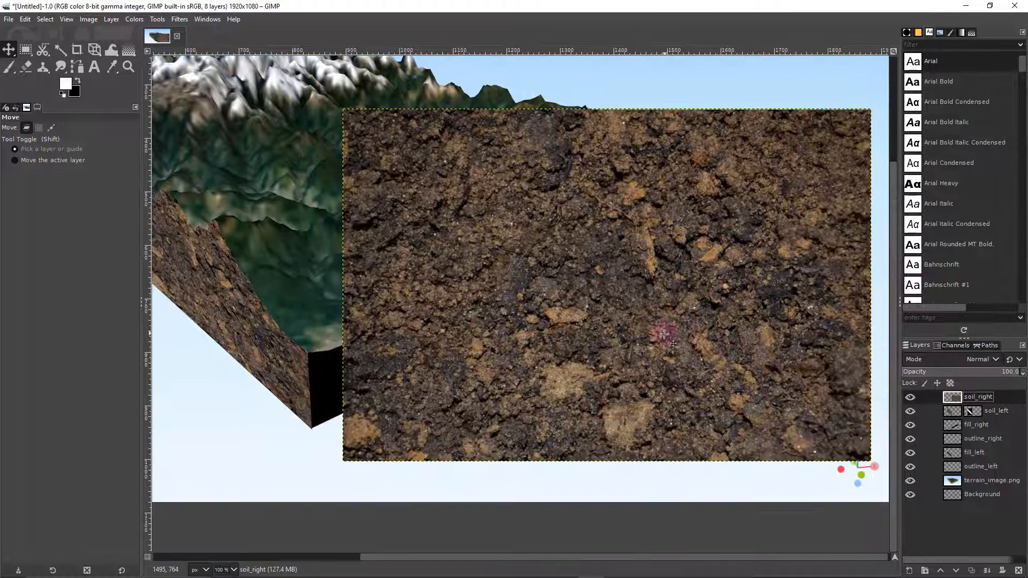
- Apply a Perspective transform to soil_right, fitting its four corners around the right wall with a margin beyond its edges
click(160, 19)
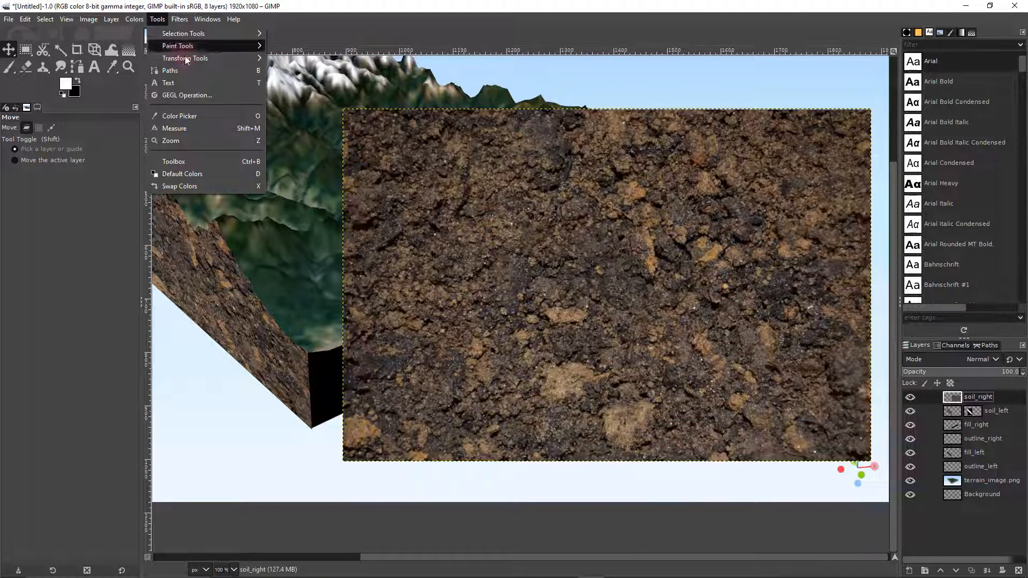
mouse_move(186, 59)
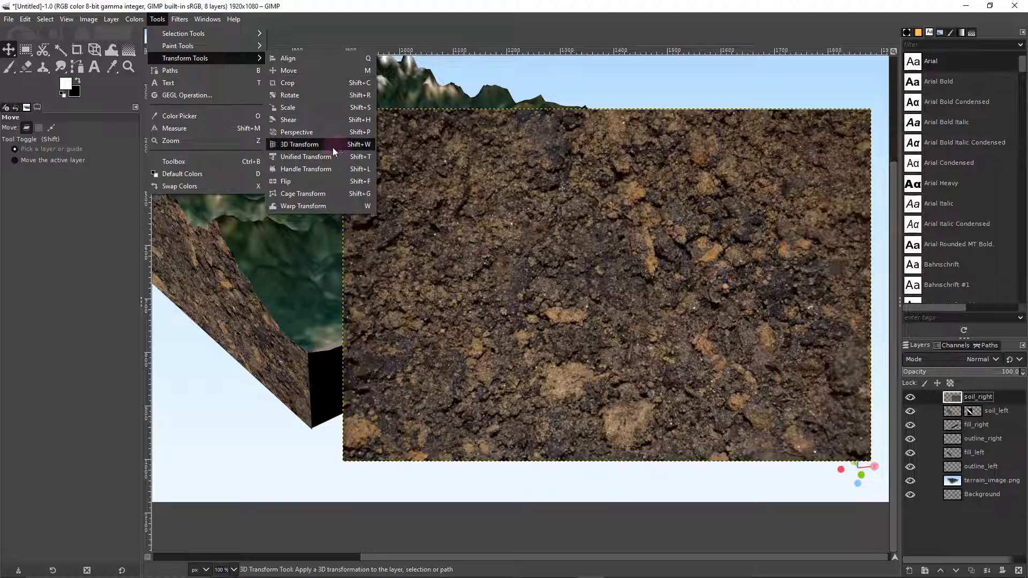
click(333, 132)
drag(344, 108, 296, 327)
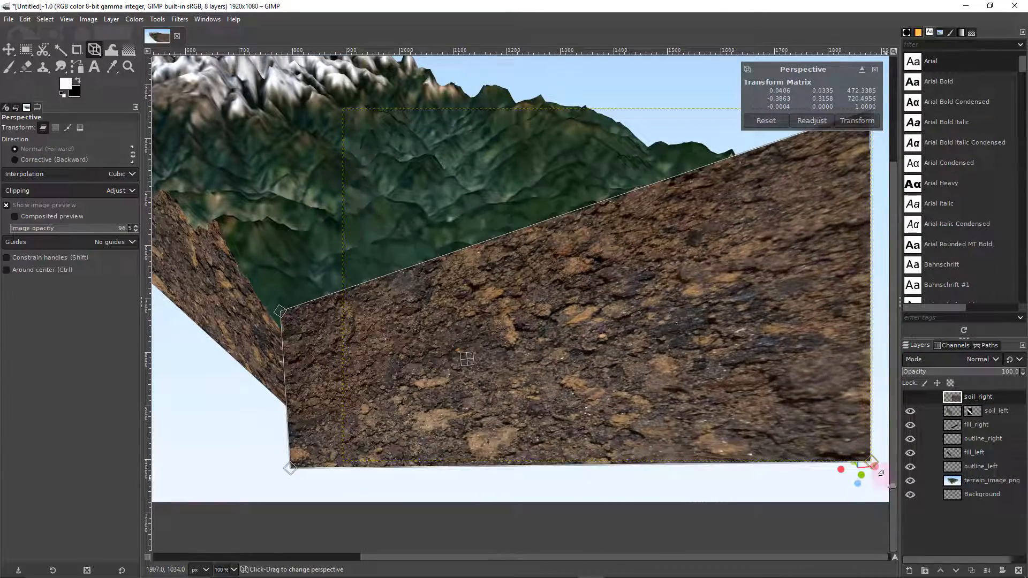
drag(872, 462, 793, 359)
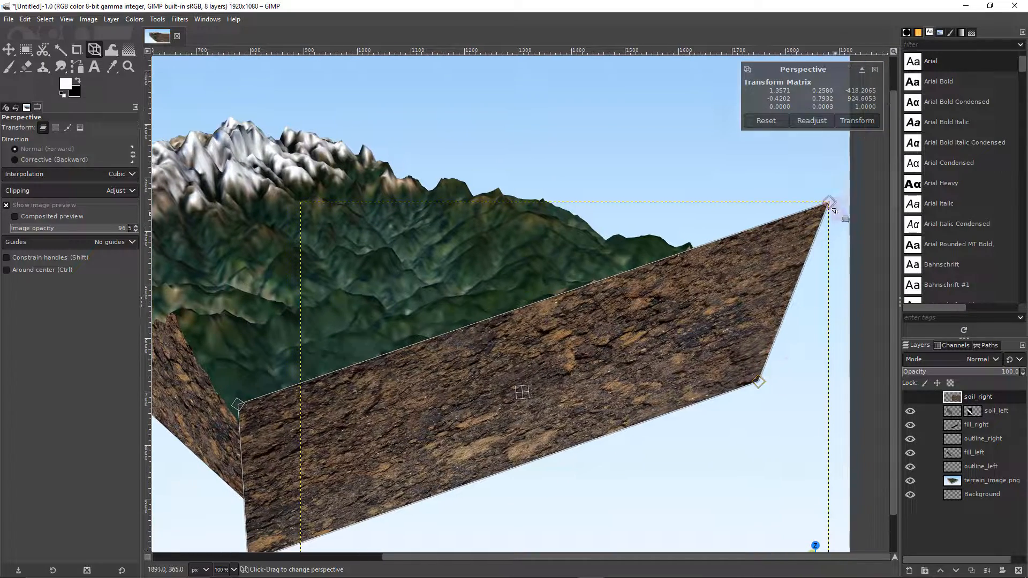
drag(829, 202, 720, 212)
drag(771, 391, 707, 401)
drag(719, 212, 707, 238)
drag(253, 405, 346, 306)
drag(337, 307, 325, 351)
drag(324, 511, 326, 509)
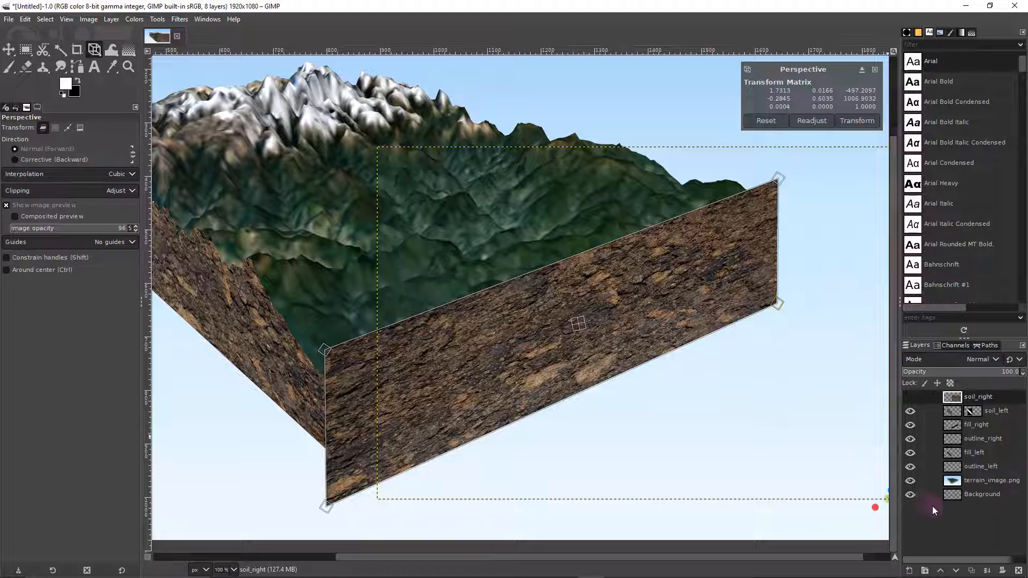
key(Return)
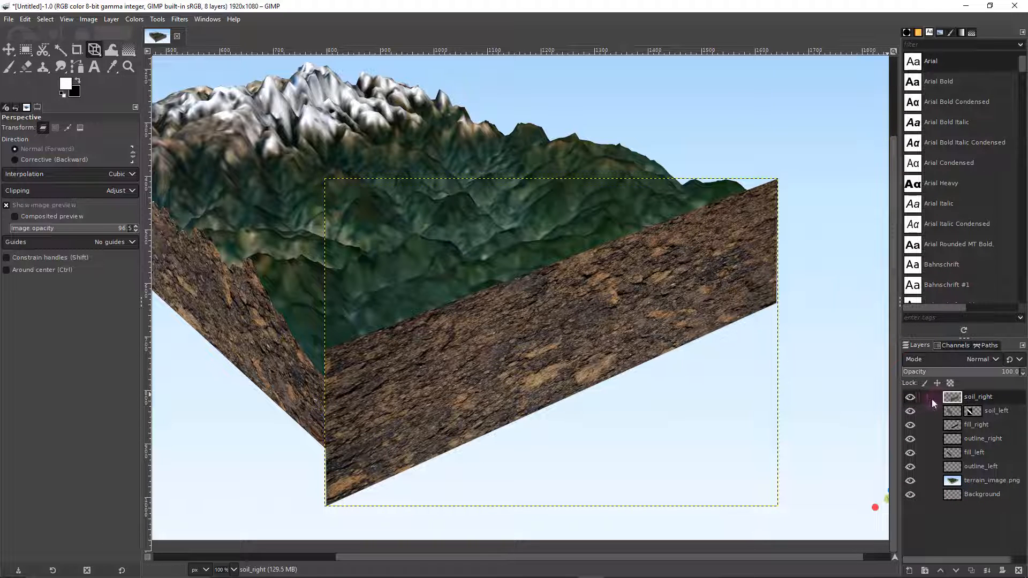
- Add a layer mask to soil_right from a selection of the fill_right shape
click(955, 426)
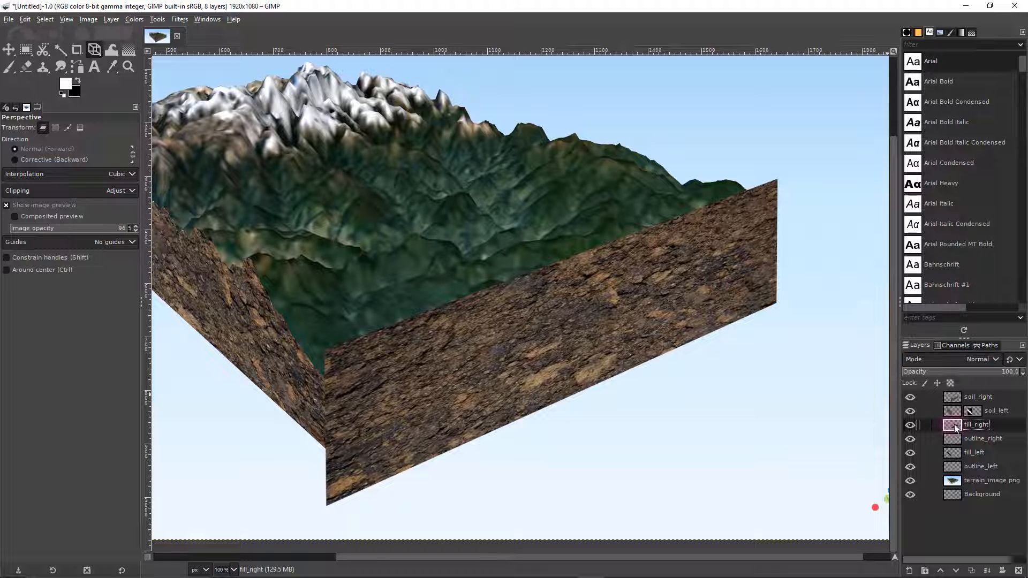
click(989, 398)
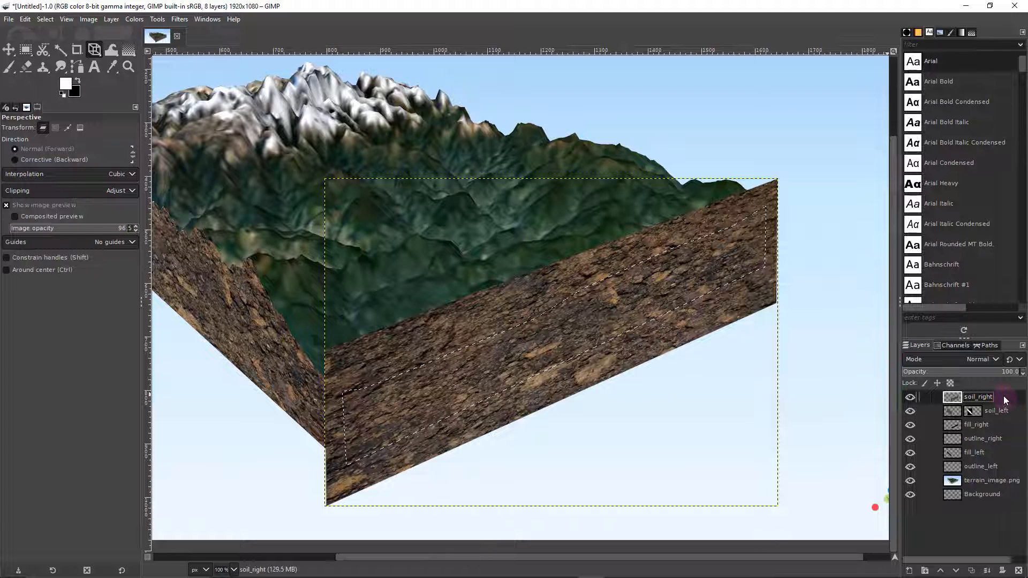
right_click(1004, 396)
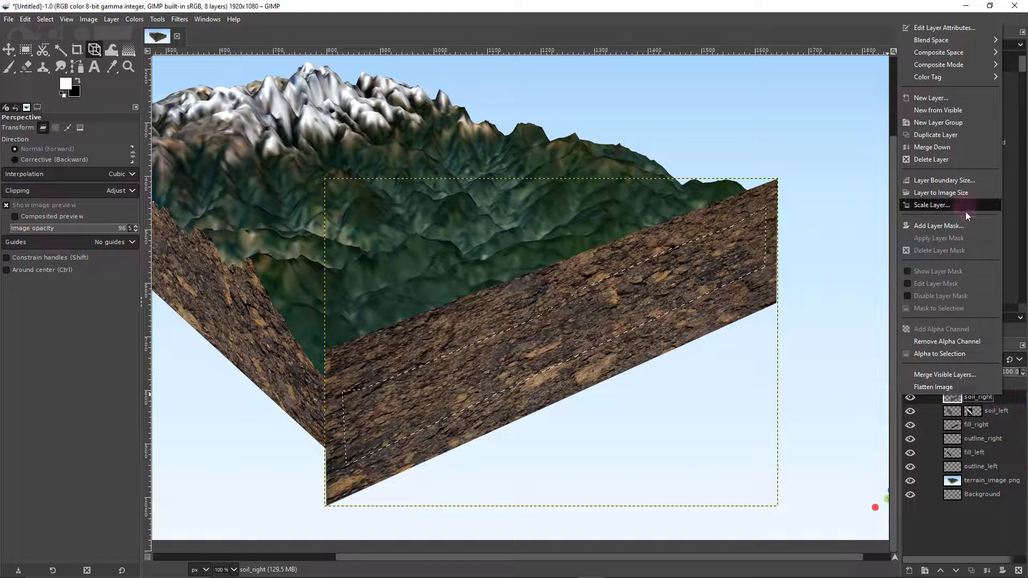
click(960, 225)
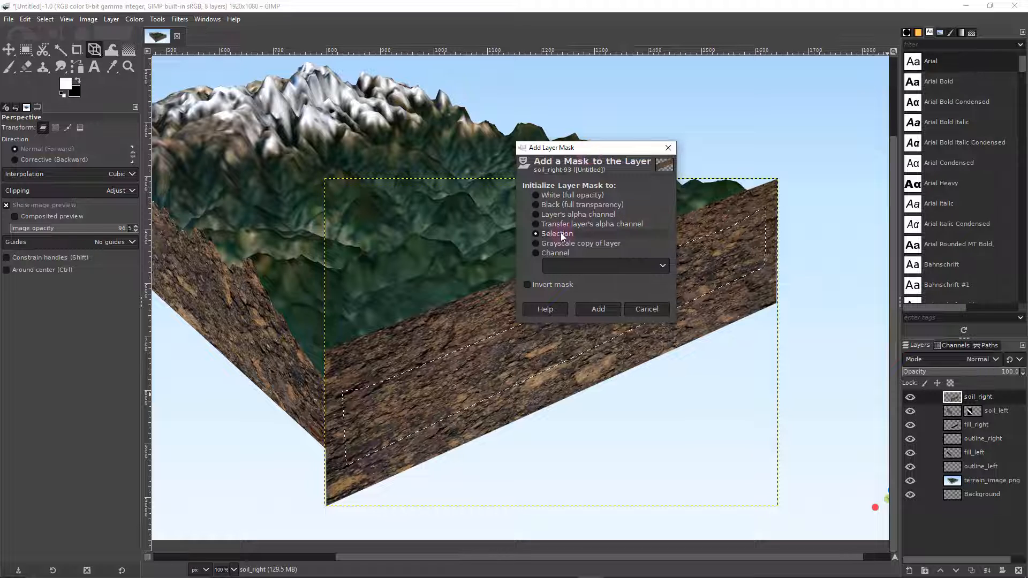
click(598, 309)
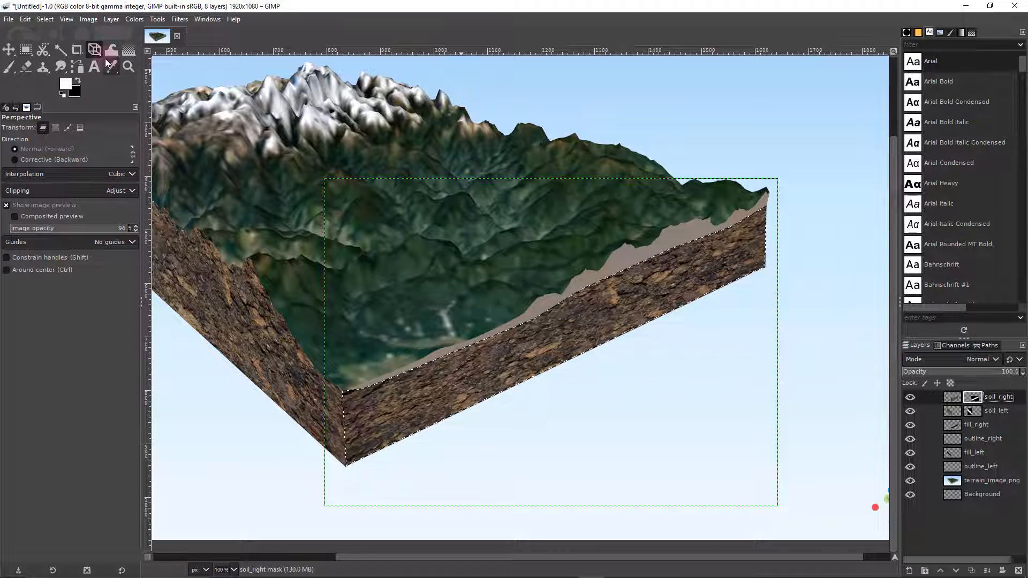
- Set up the Paintbrush with the 2. Hardness 075 brush at size 51, and clear the selection
click(163, 23)
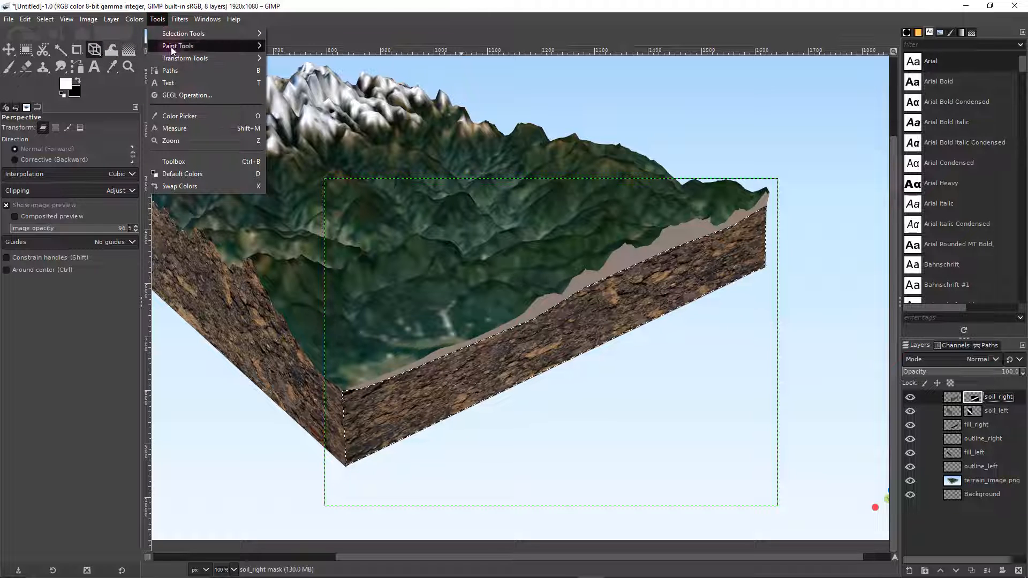
mouse_move(187, 46)
click(296, 82)
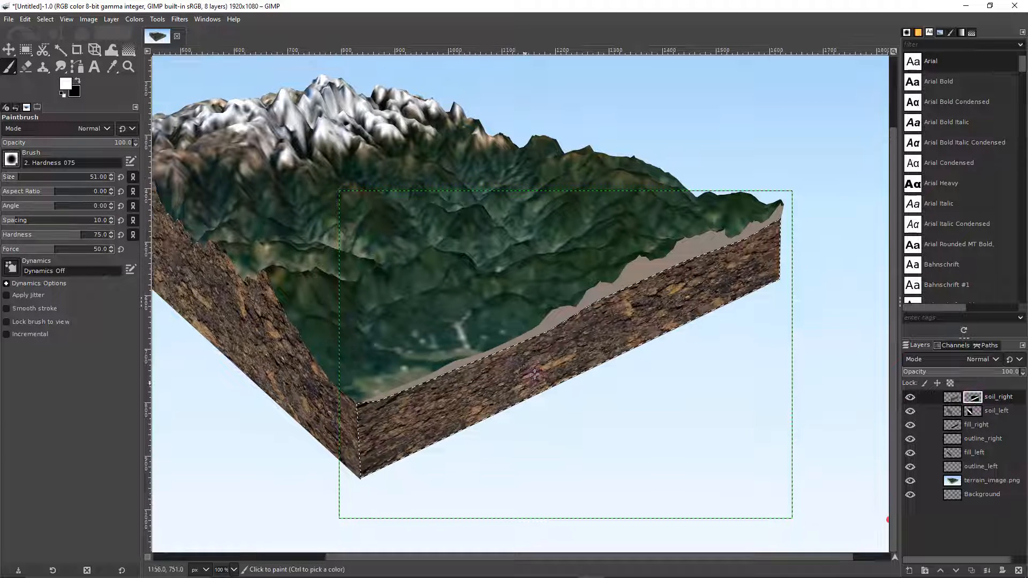
key(2)
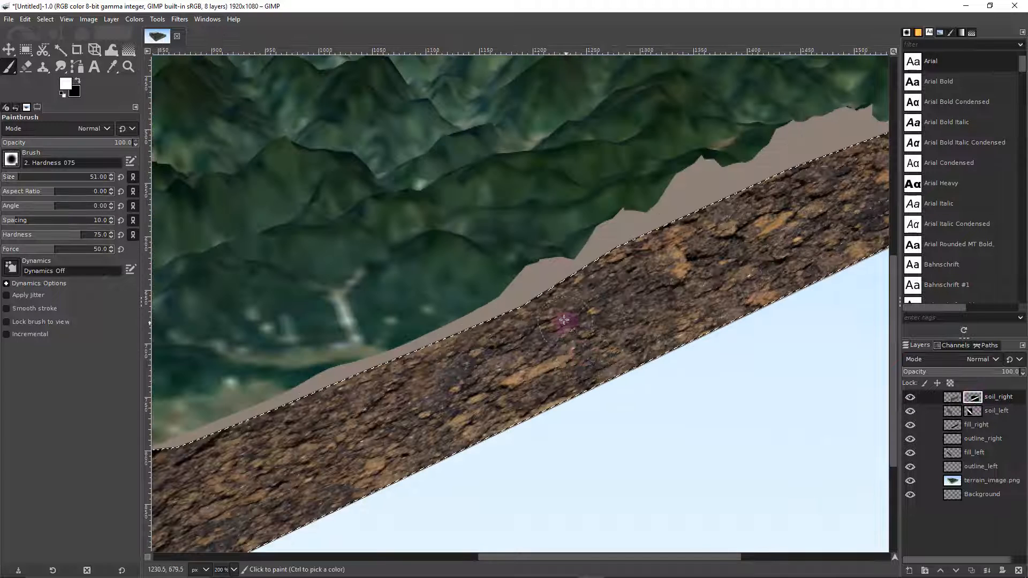
key(1)
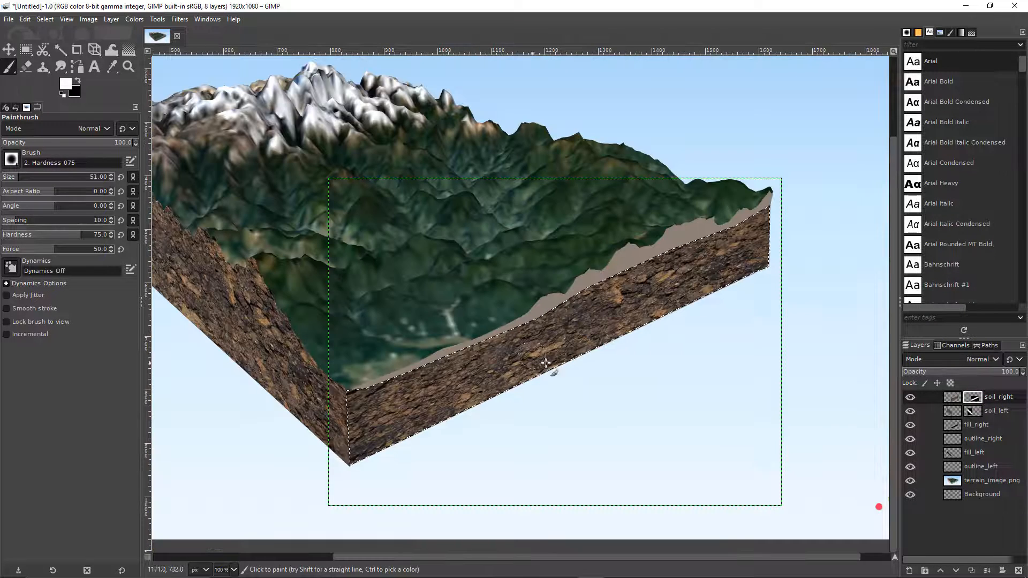
click(38, 21)
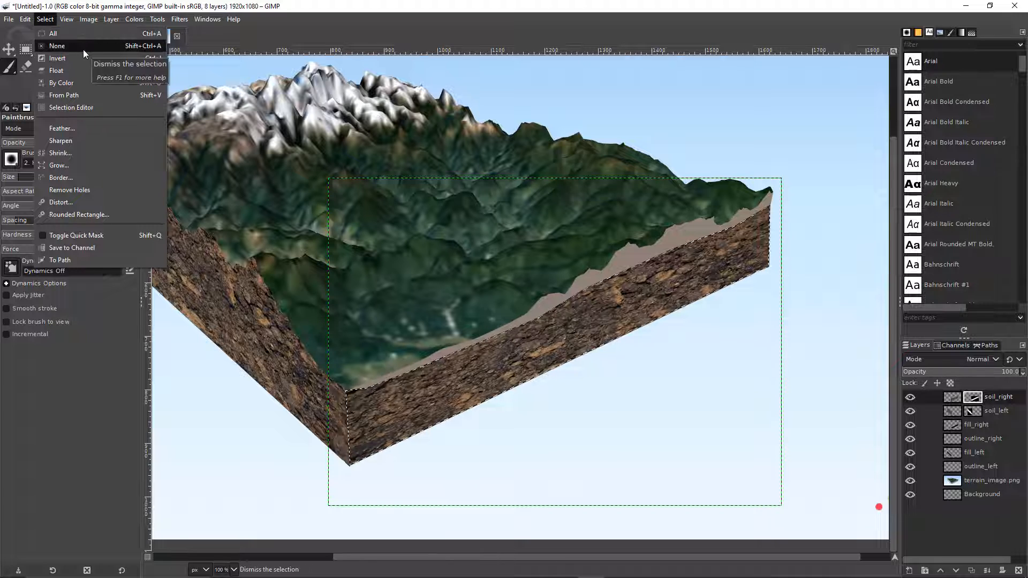
click(82, 49)
- Paint white on the soil_right mask to extend the soil over most of the beige area above the right wall
scroll(558, 333, up, 2)
scroll(547, 319, down, 1)
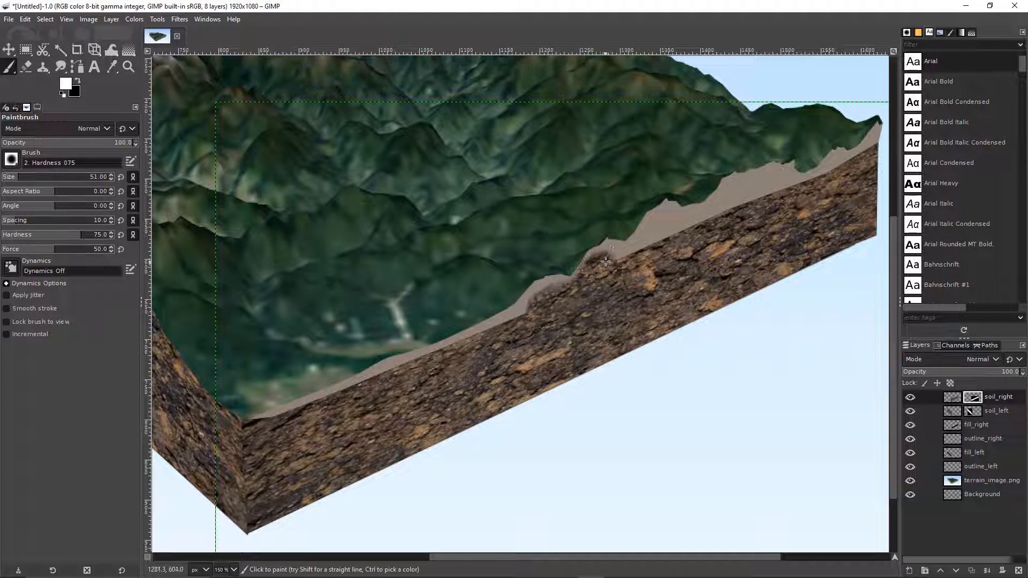
drag(660, 237, 692, 227)
mouse_move(696, 222)
mouse_down()
mouse_move(595, 300)
mouse_move(738, 268)
mouse_move(761, 235)
mouse_up()
mouse_move(429, 413)
mouse_down()
mouse_move(608, 282)
mouse_move(394, 359)
mouse_up()
- Paint the soil_right mask over the remaining beige terrain edge using the 2. Hardness 100 brush at size 24
click(11, 159)
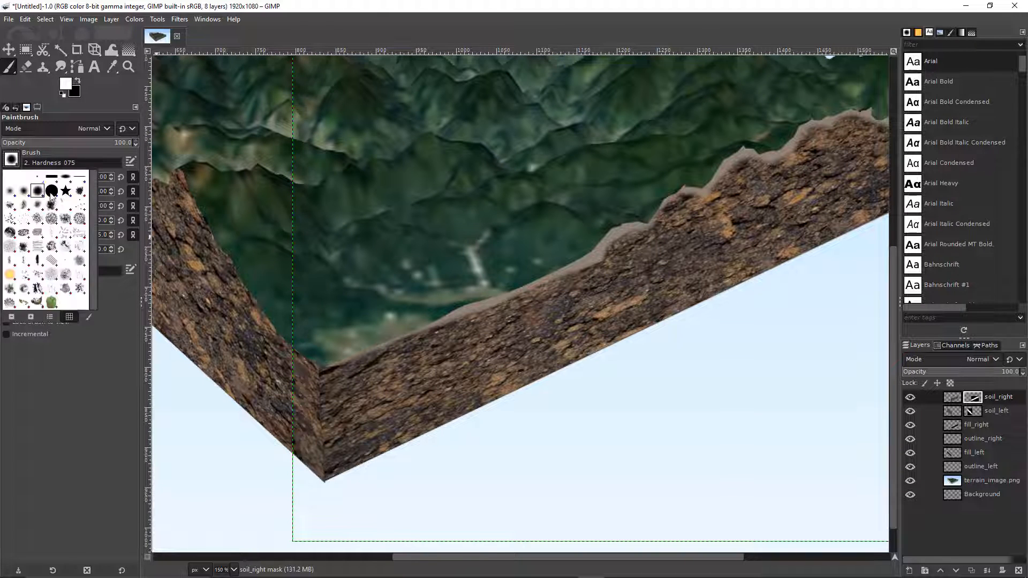
click(51, 192)
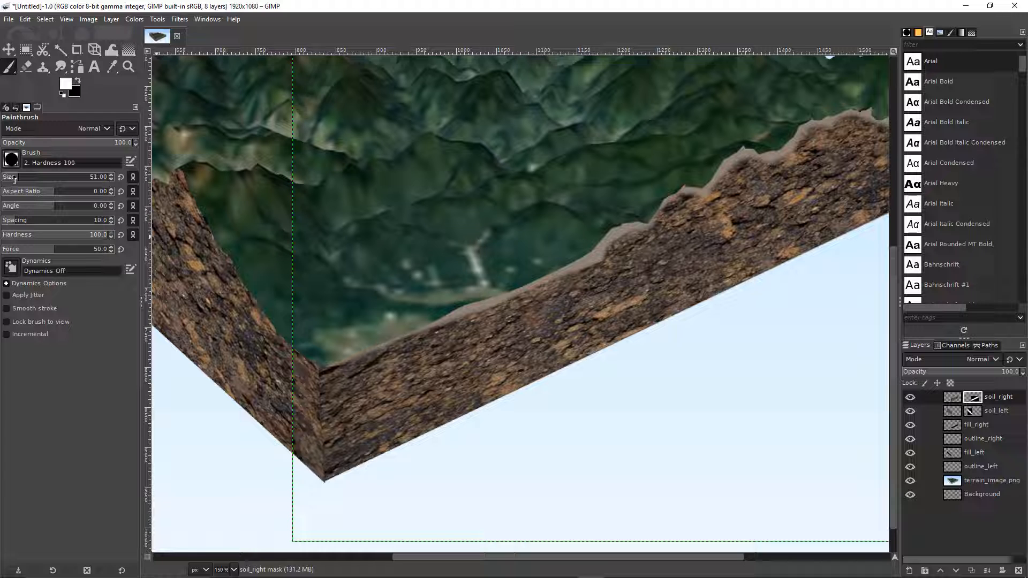
drag(16, 181, 18, 180)
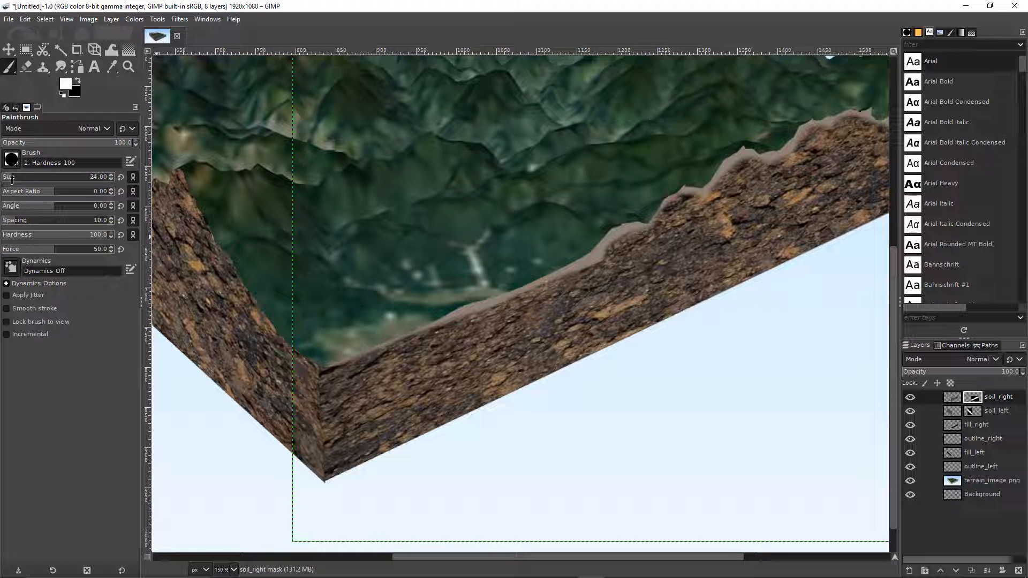
scroll(417, 332, up, 3)
scroll(339, 431, up, 1)
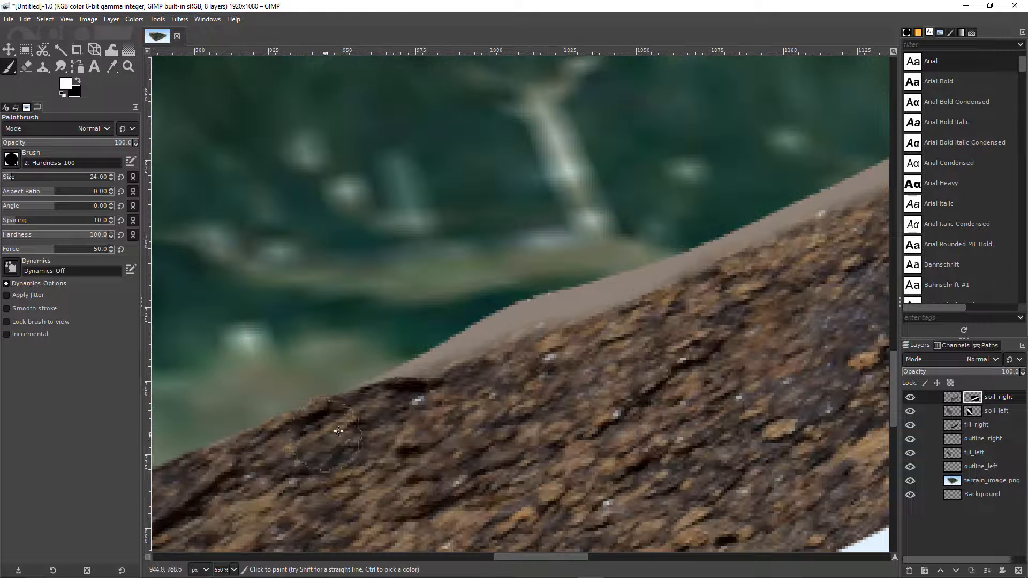
scroll(472, 381, right, 3)
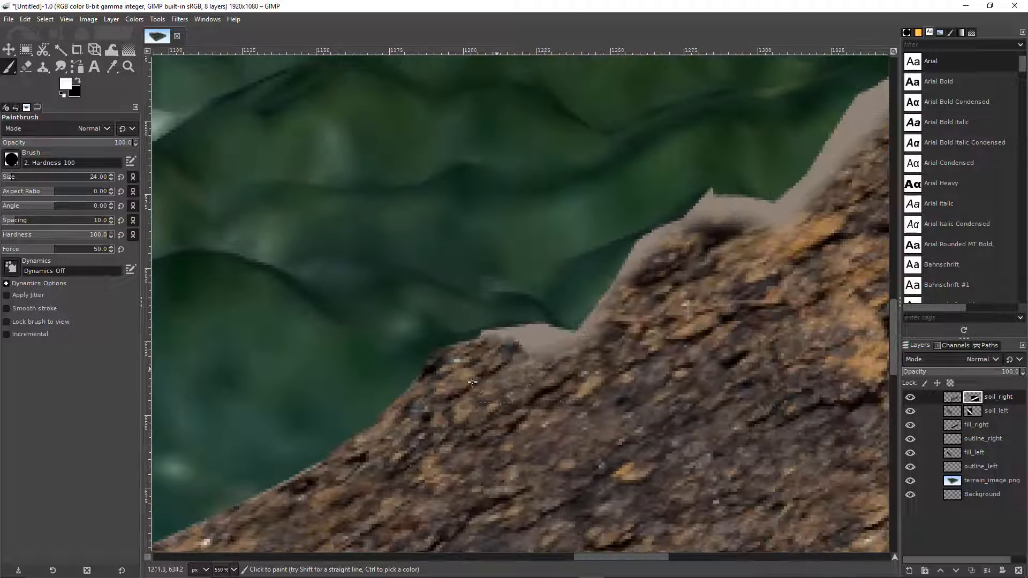
scroll(473, 381, down, 2)
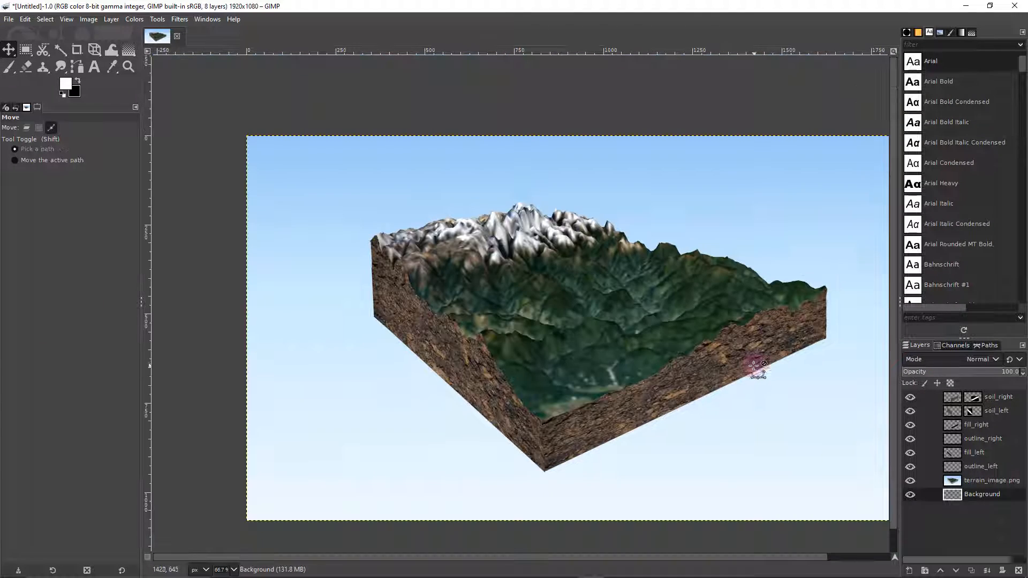
- Increase the saturation of the terrain_image.png layer to a scale of 1.485
scroll(755, 367, right, 2)
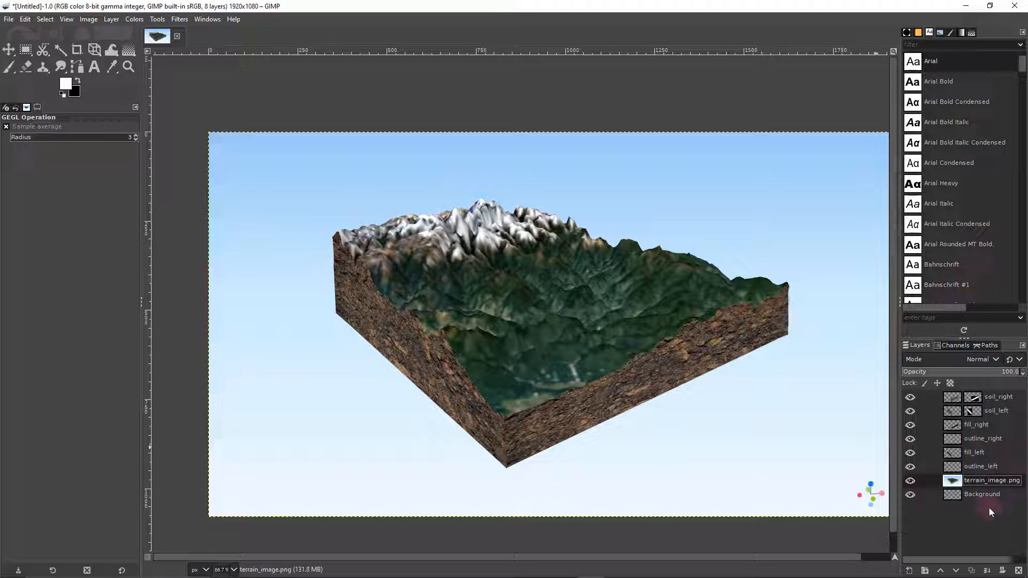
click(133, 19)
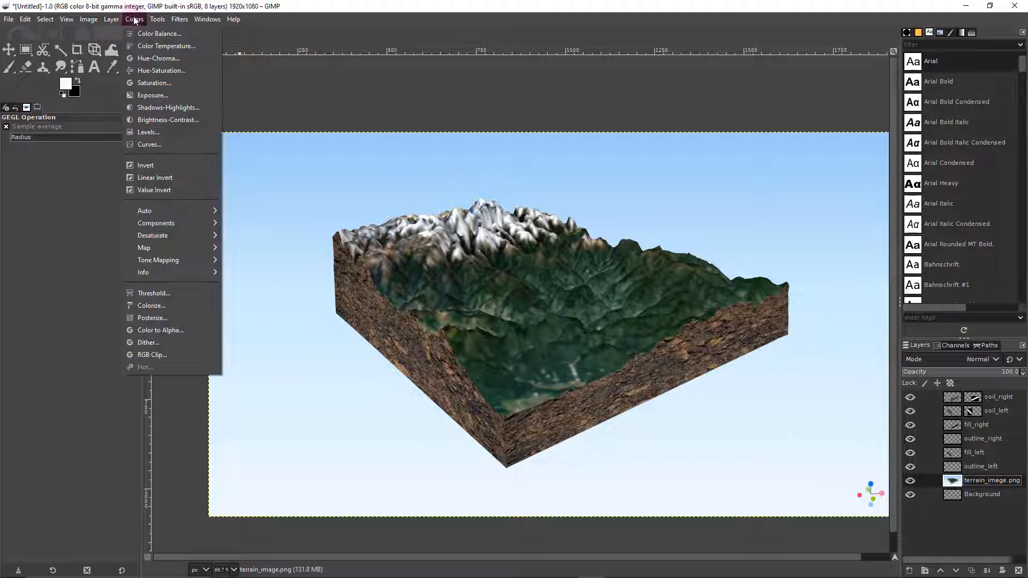
click(175, 82)
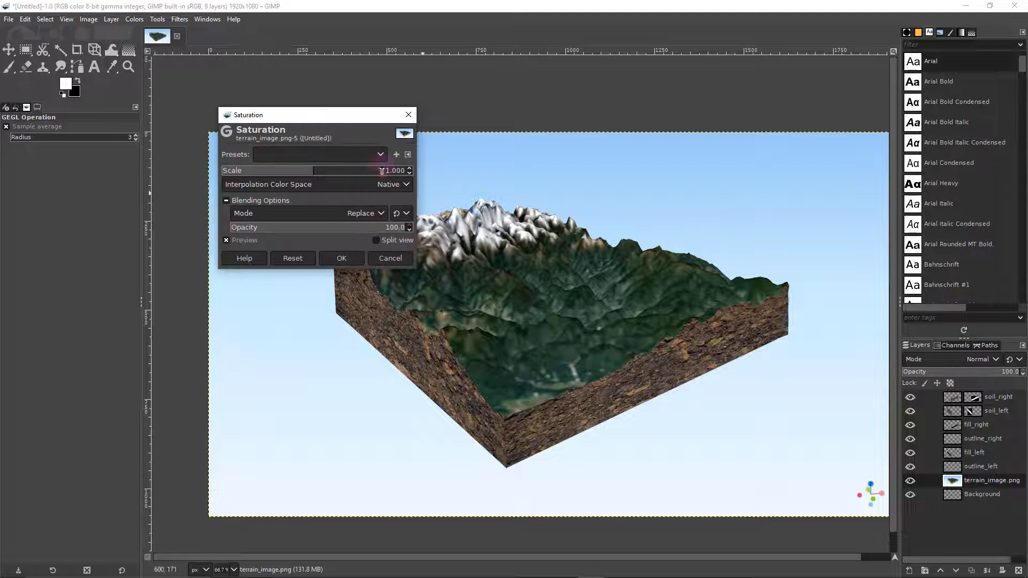
drag(313, 173, 365, 177)
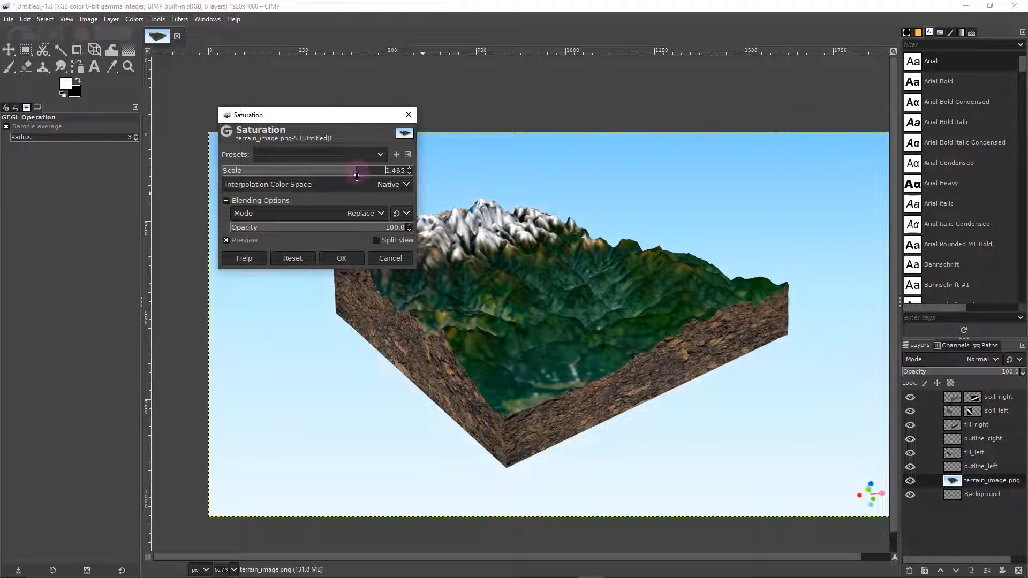
click(342, 259)
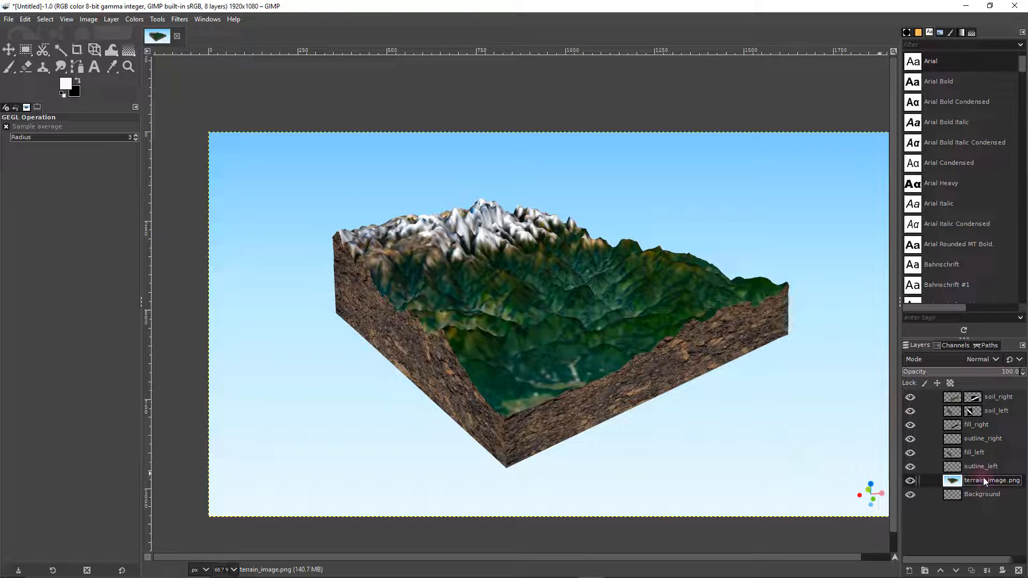
- Apply Shadows-Highlights to the soil_left layer with shadows -37.80 and highlights 18.90, and select the soil_right layer's image
click(985, 411)
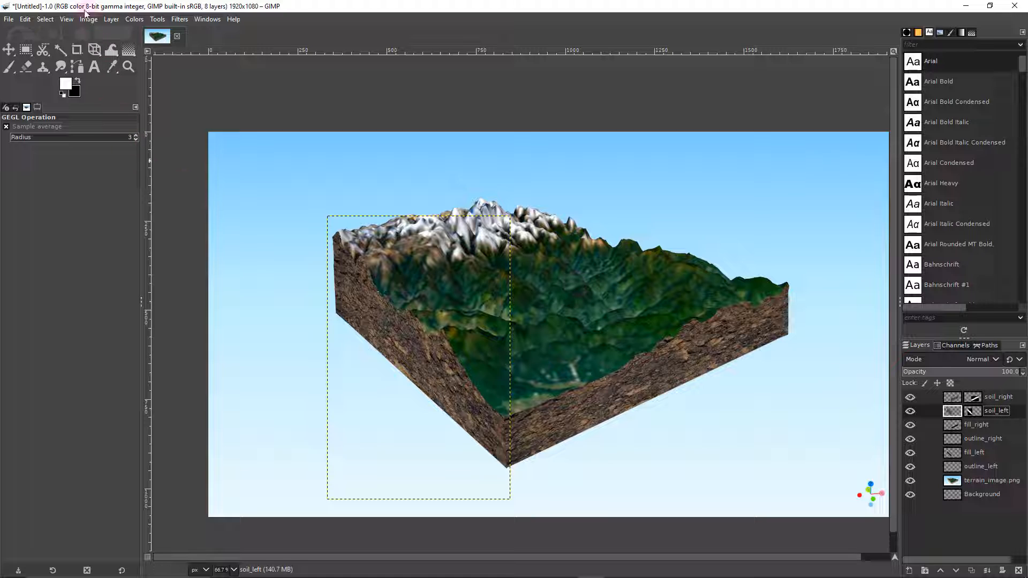
click(134, 20)
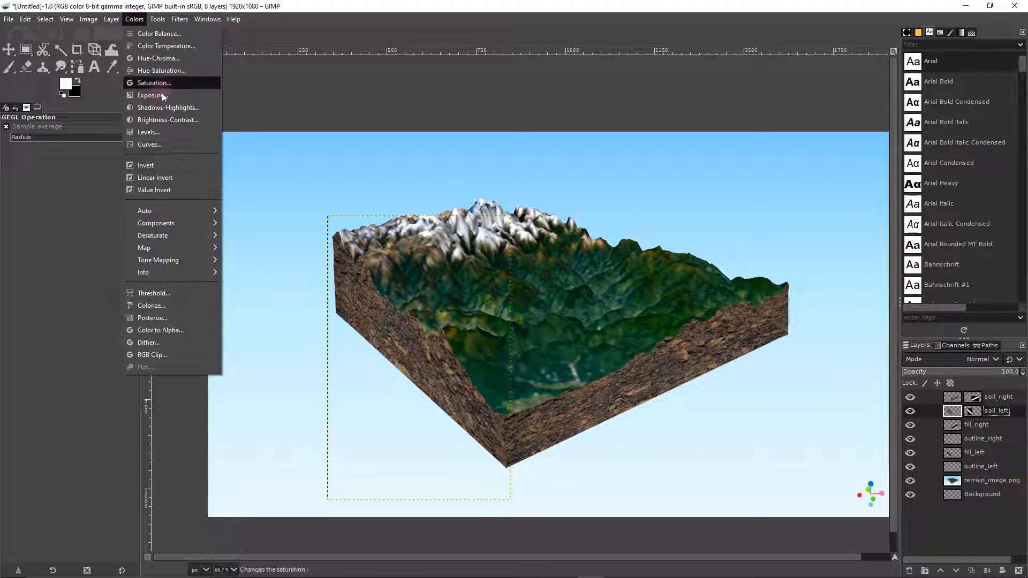
click(162, 108)
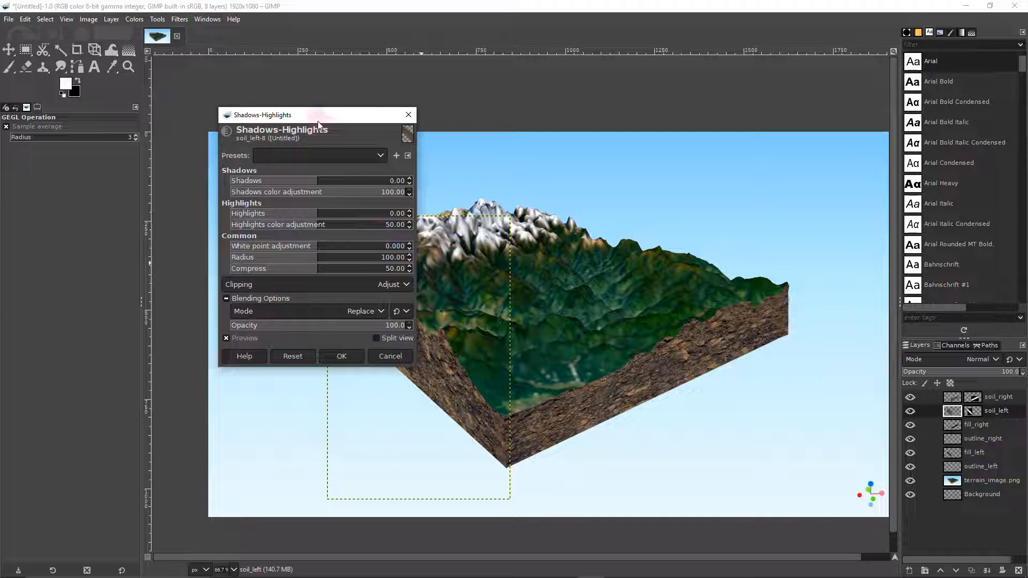
drag(318, 124, 211, 156)
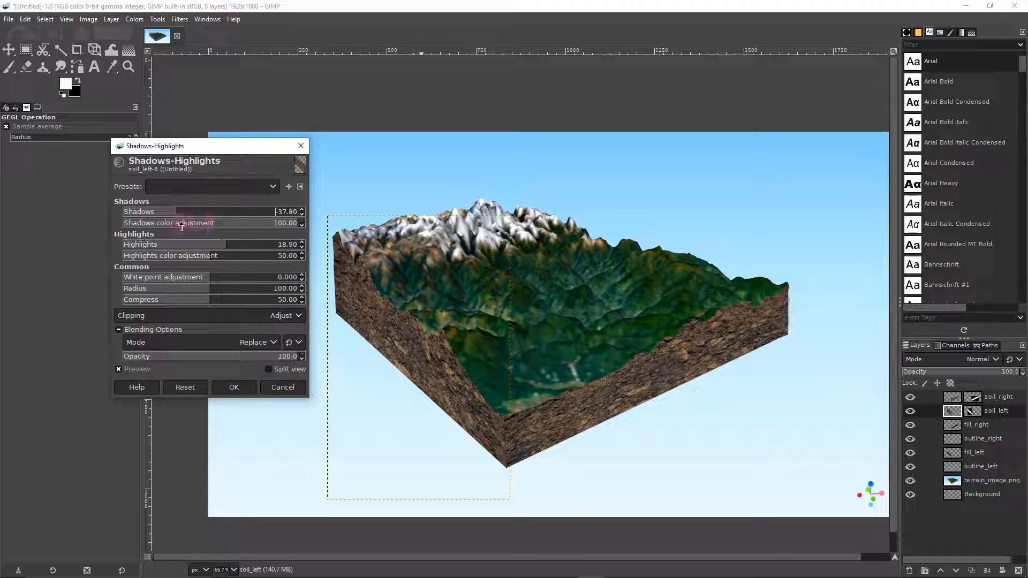
click(234, 387)
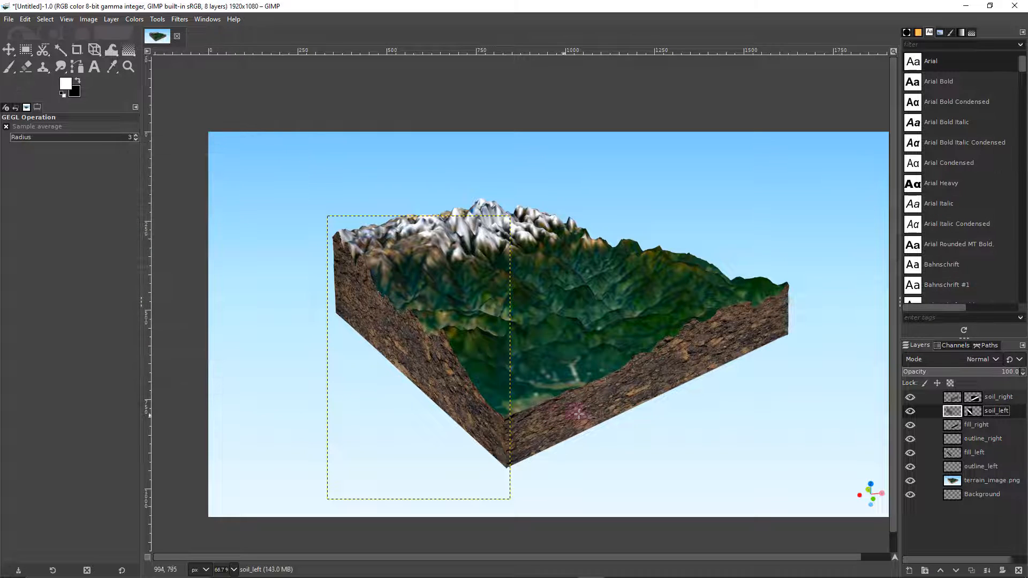
click(947, 397)
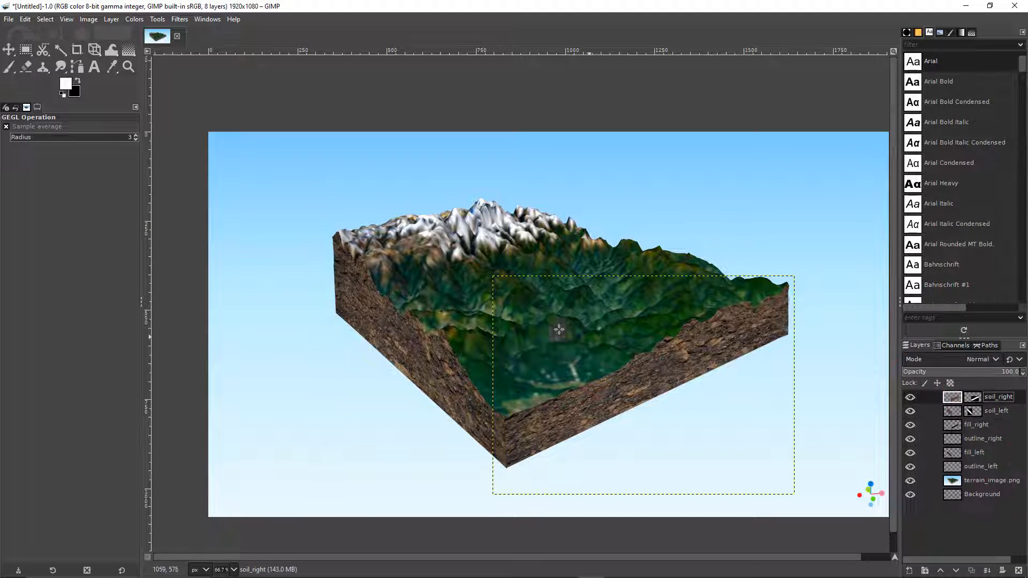
click(112, 19)
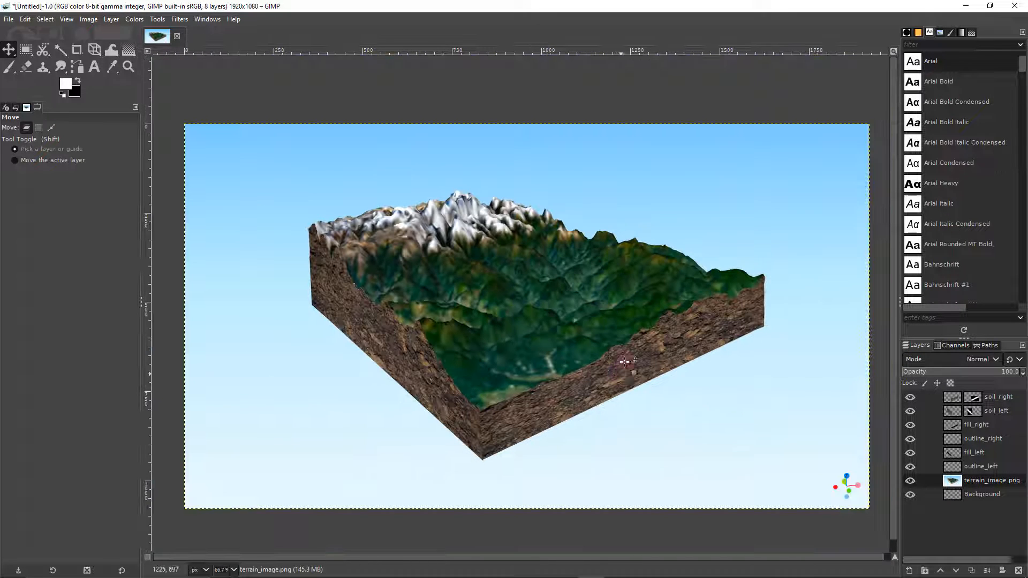
- Start an image export to the Images folder and name the file 3d_terrain.jpg
click(6, 20)
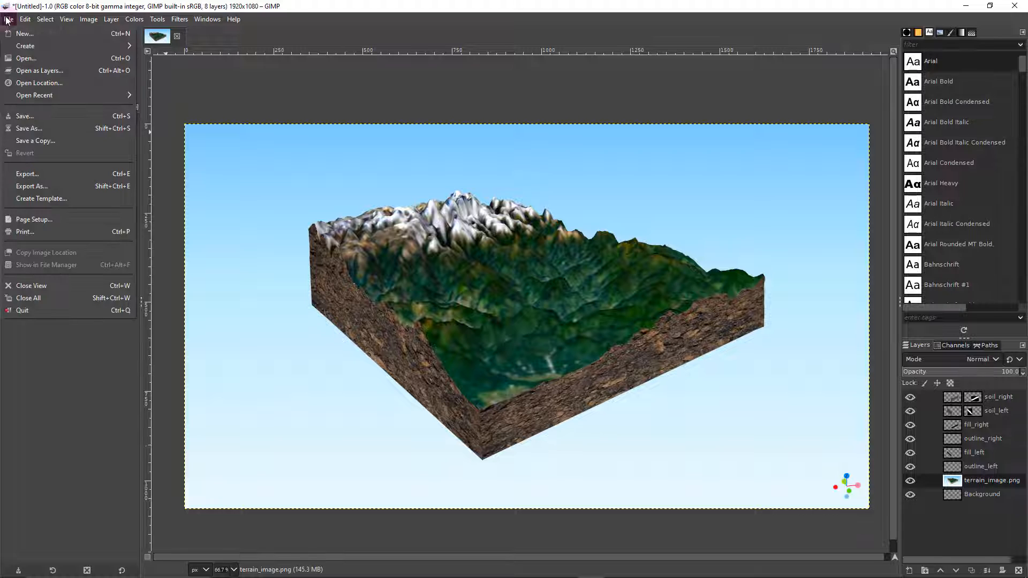
click(49, 175)
key(BackSpace)
key(BackSpace)
key(BackSpace)
key(BackSpace)
key(BackSpace)
key(BackSpace)
key(BackSpace)
key(BackSpace)
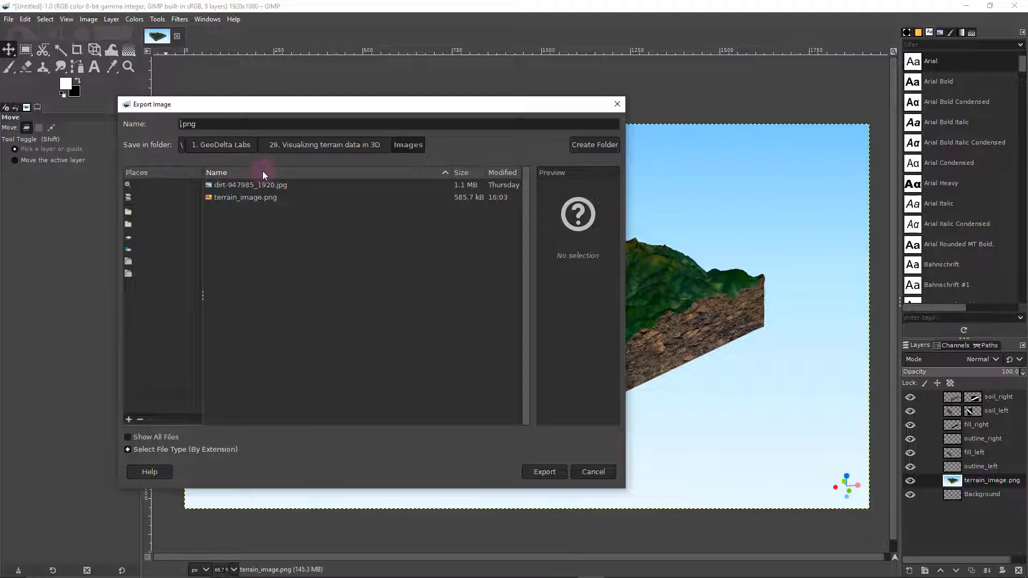
text(3d_terrain)
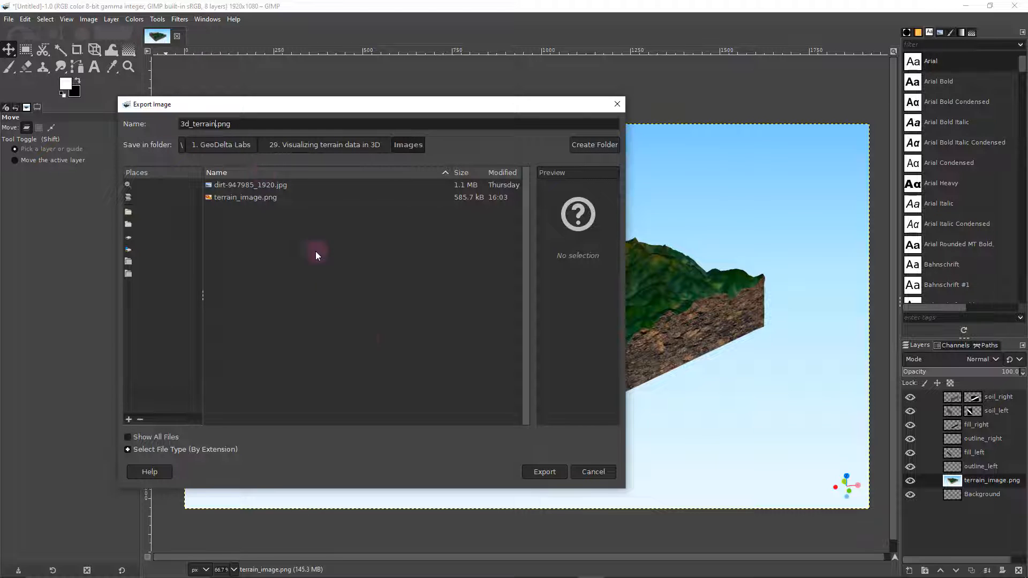
click(368, 339)
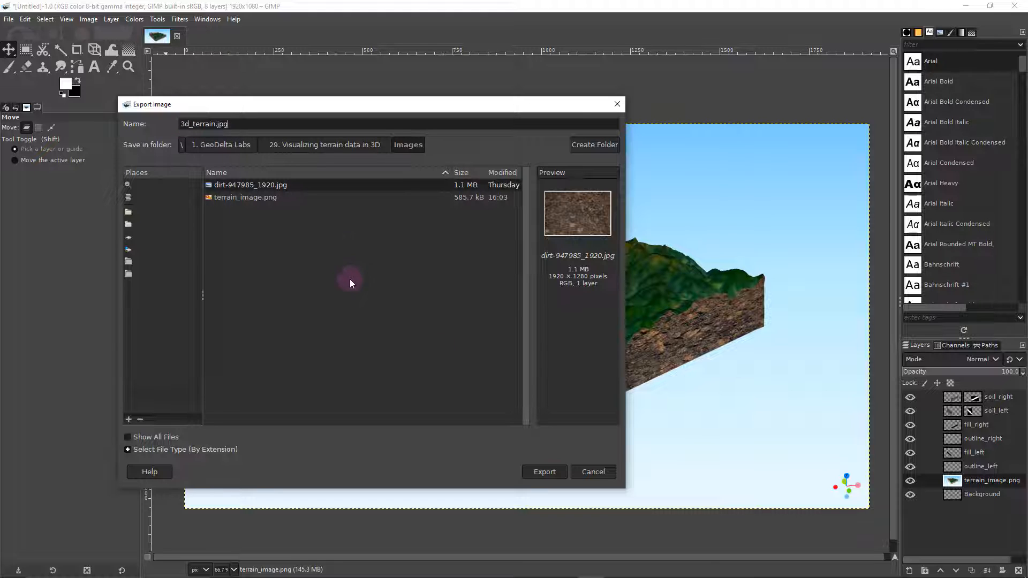
- Export the JPEG at quality 100 and open the exported 3d_terrain file from the Images folder in Photos
click(545, 473)
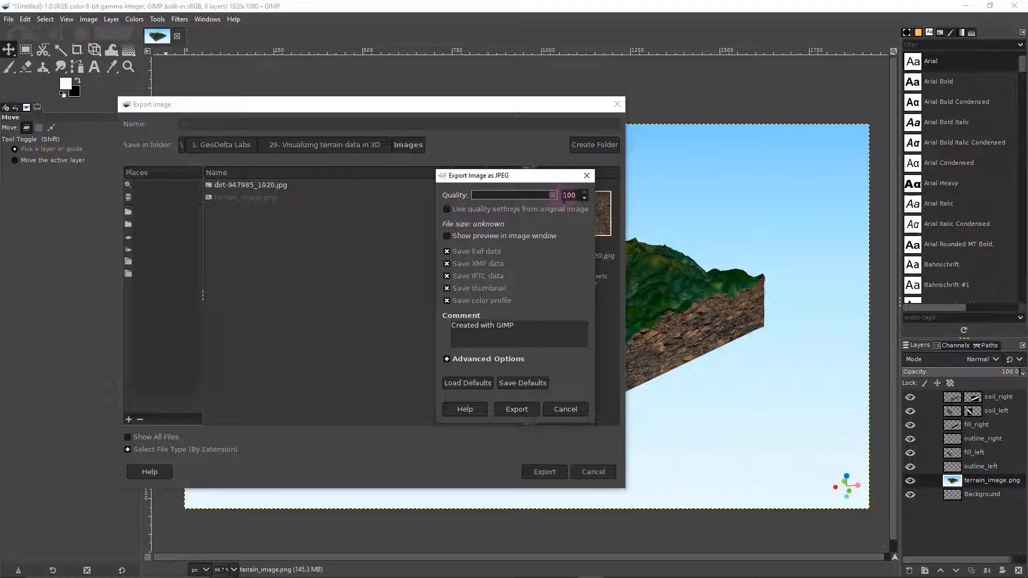
click(510, 412)
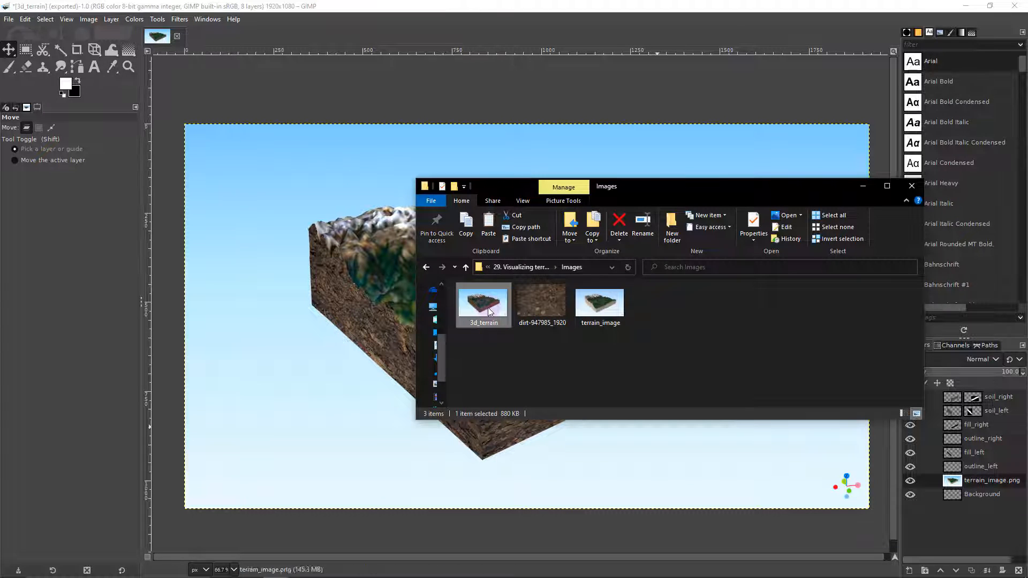
double_click(487, 307)
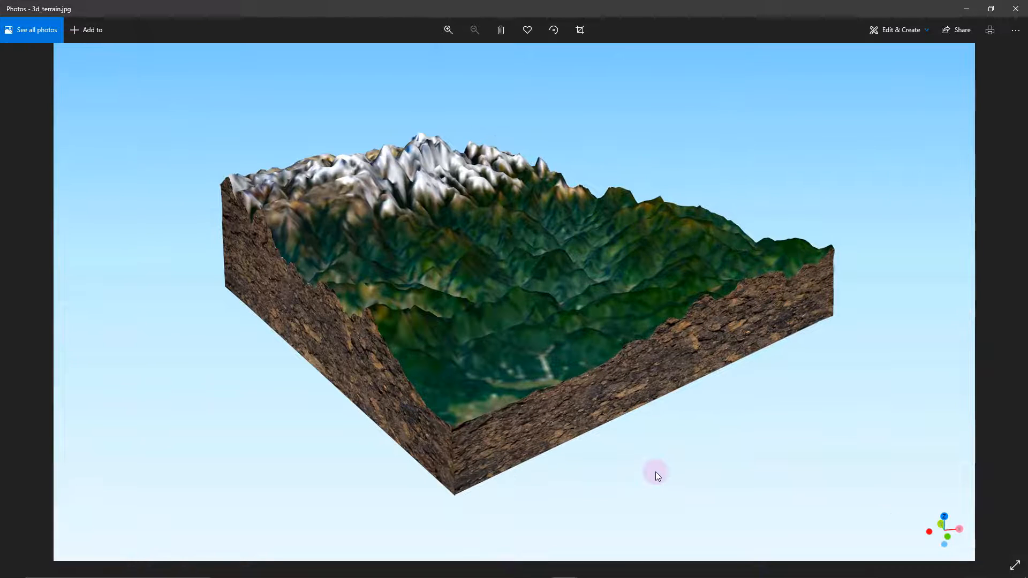